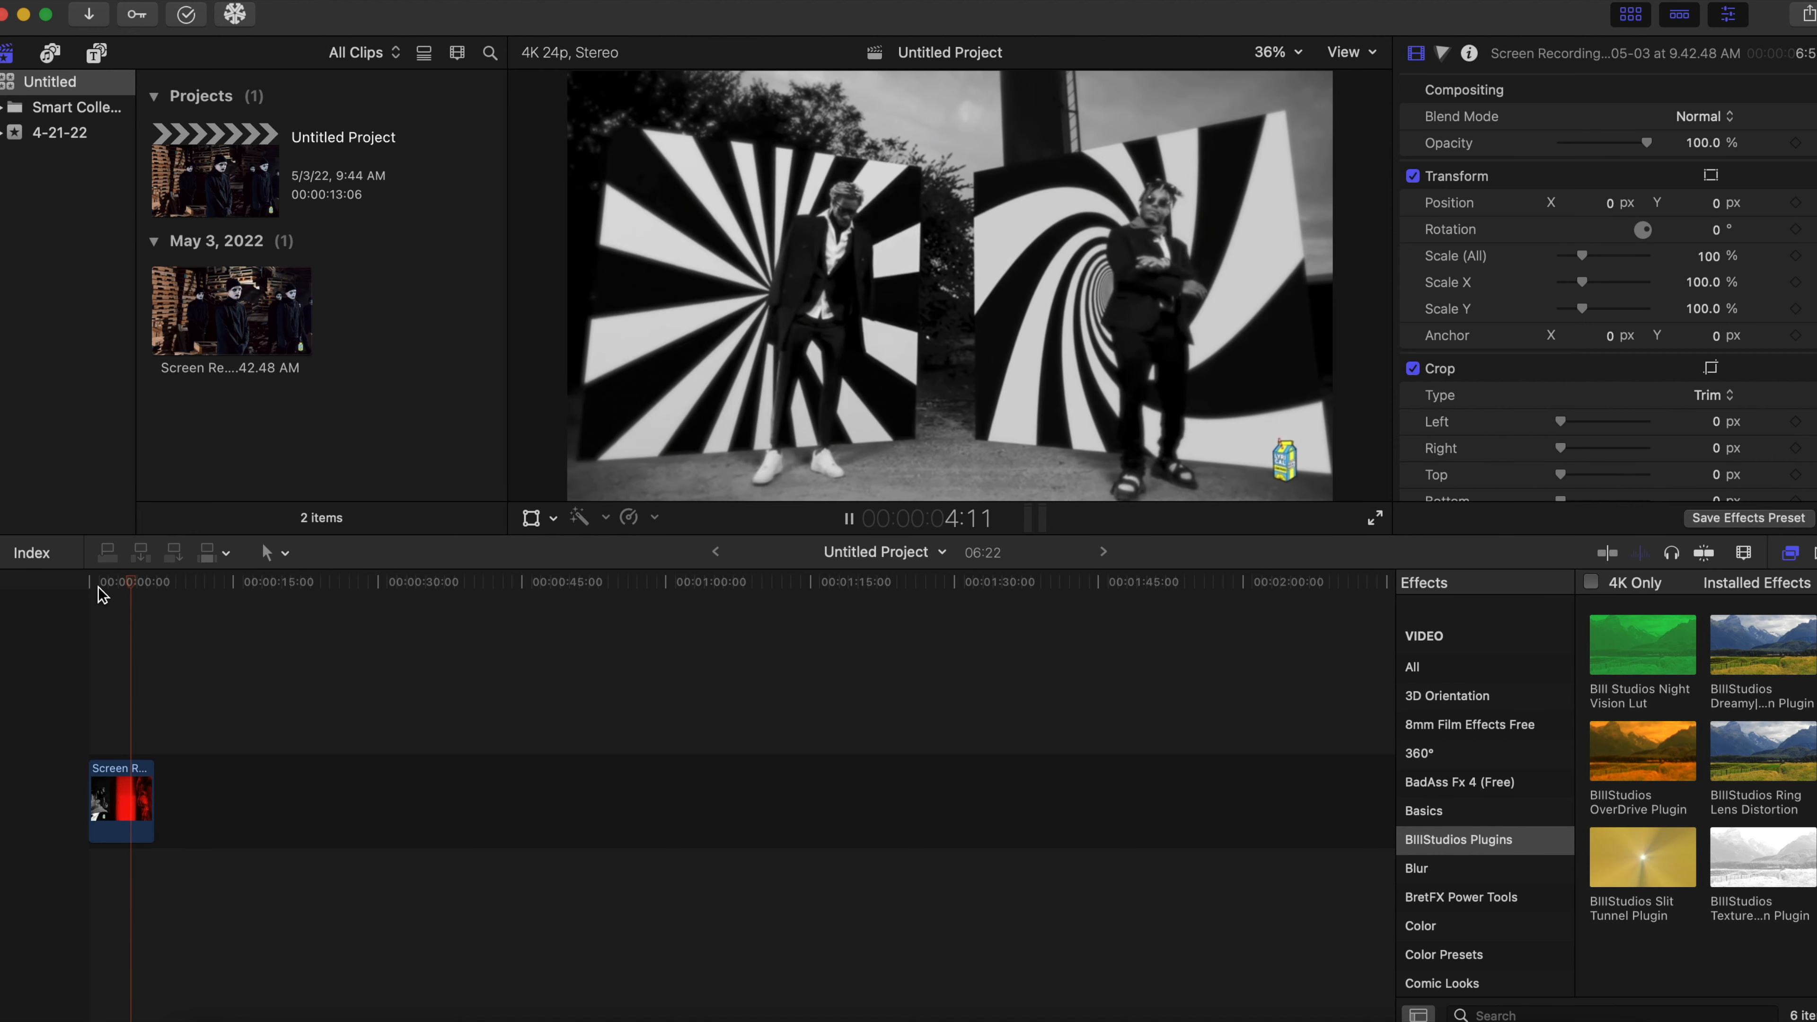
Step: Apply the Texture Screen Plugin effect to the timeline clip, with the playhead near the clip's start
click(127, 585)
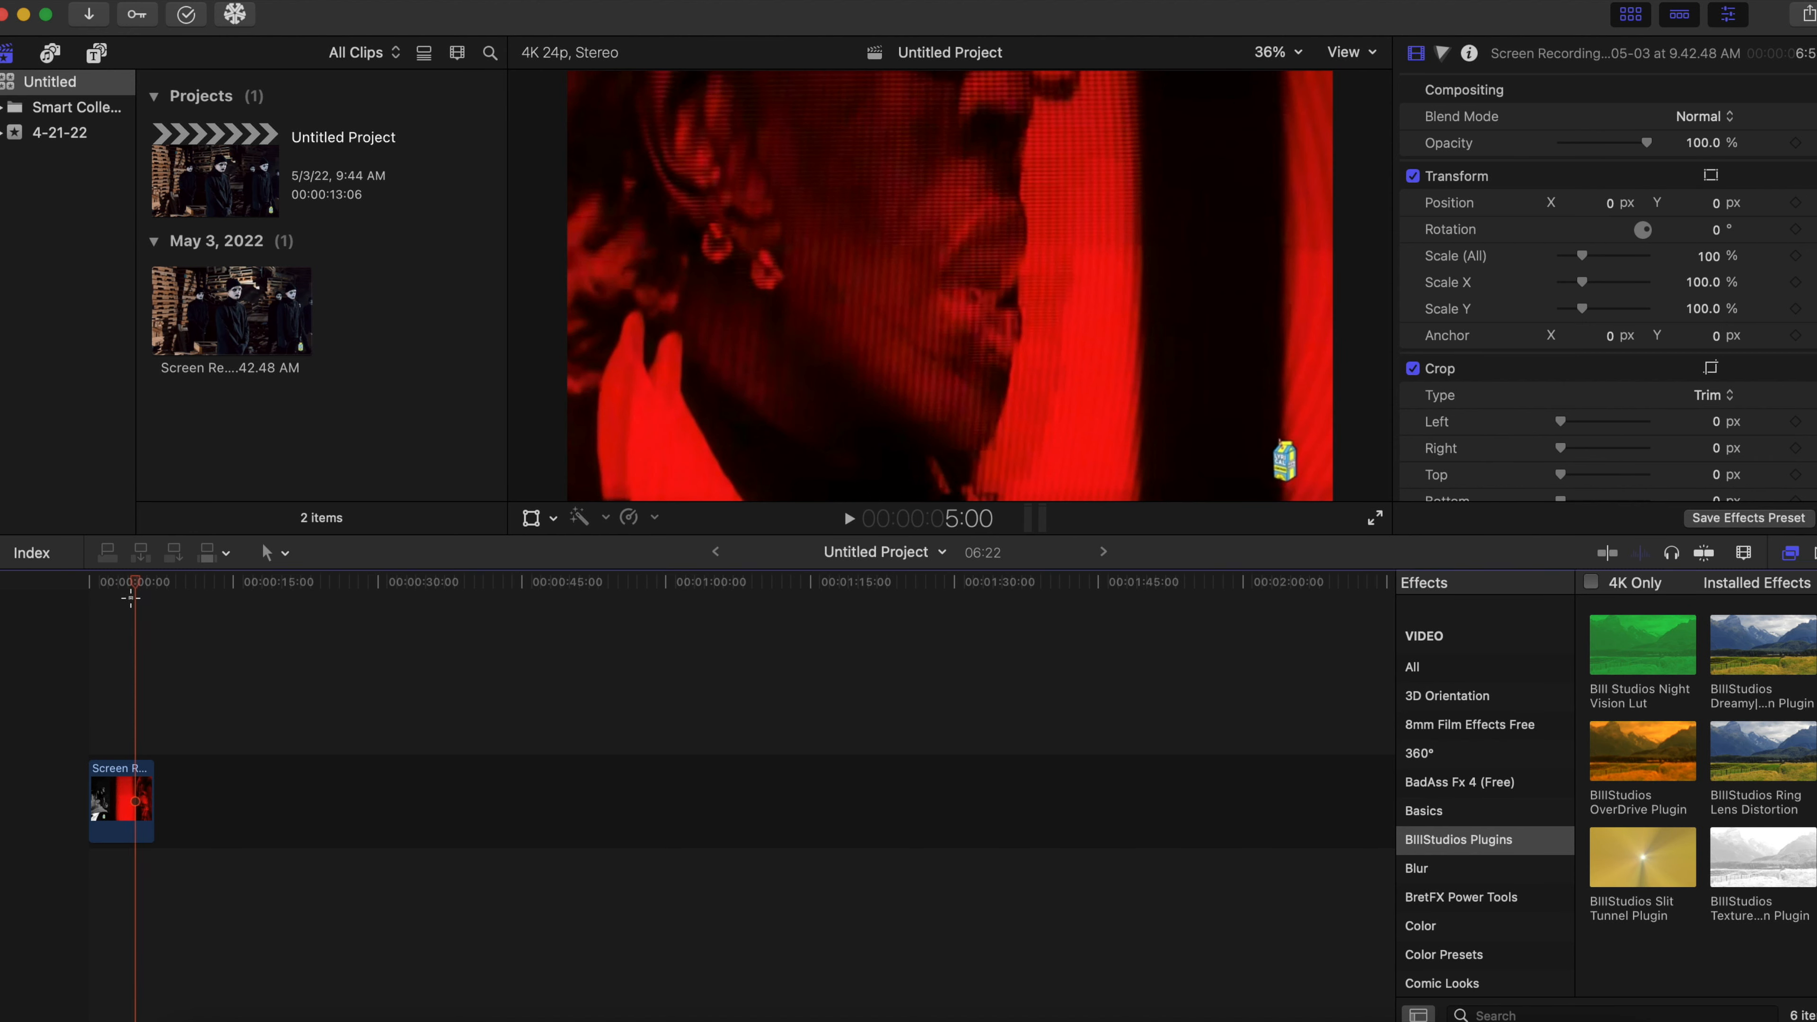
drag(125, 584, 99, 585)
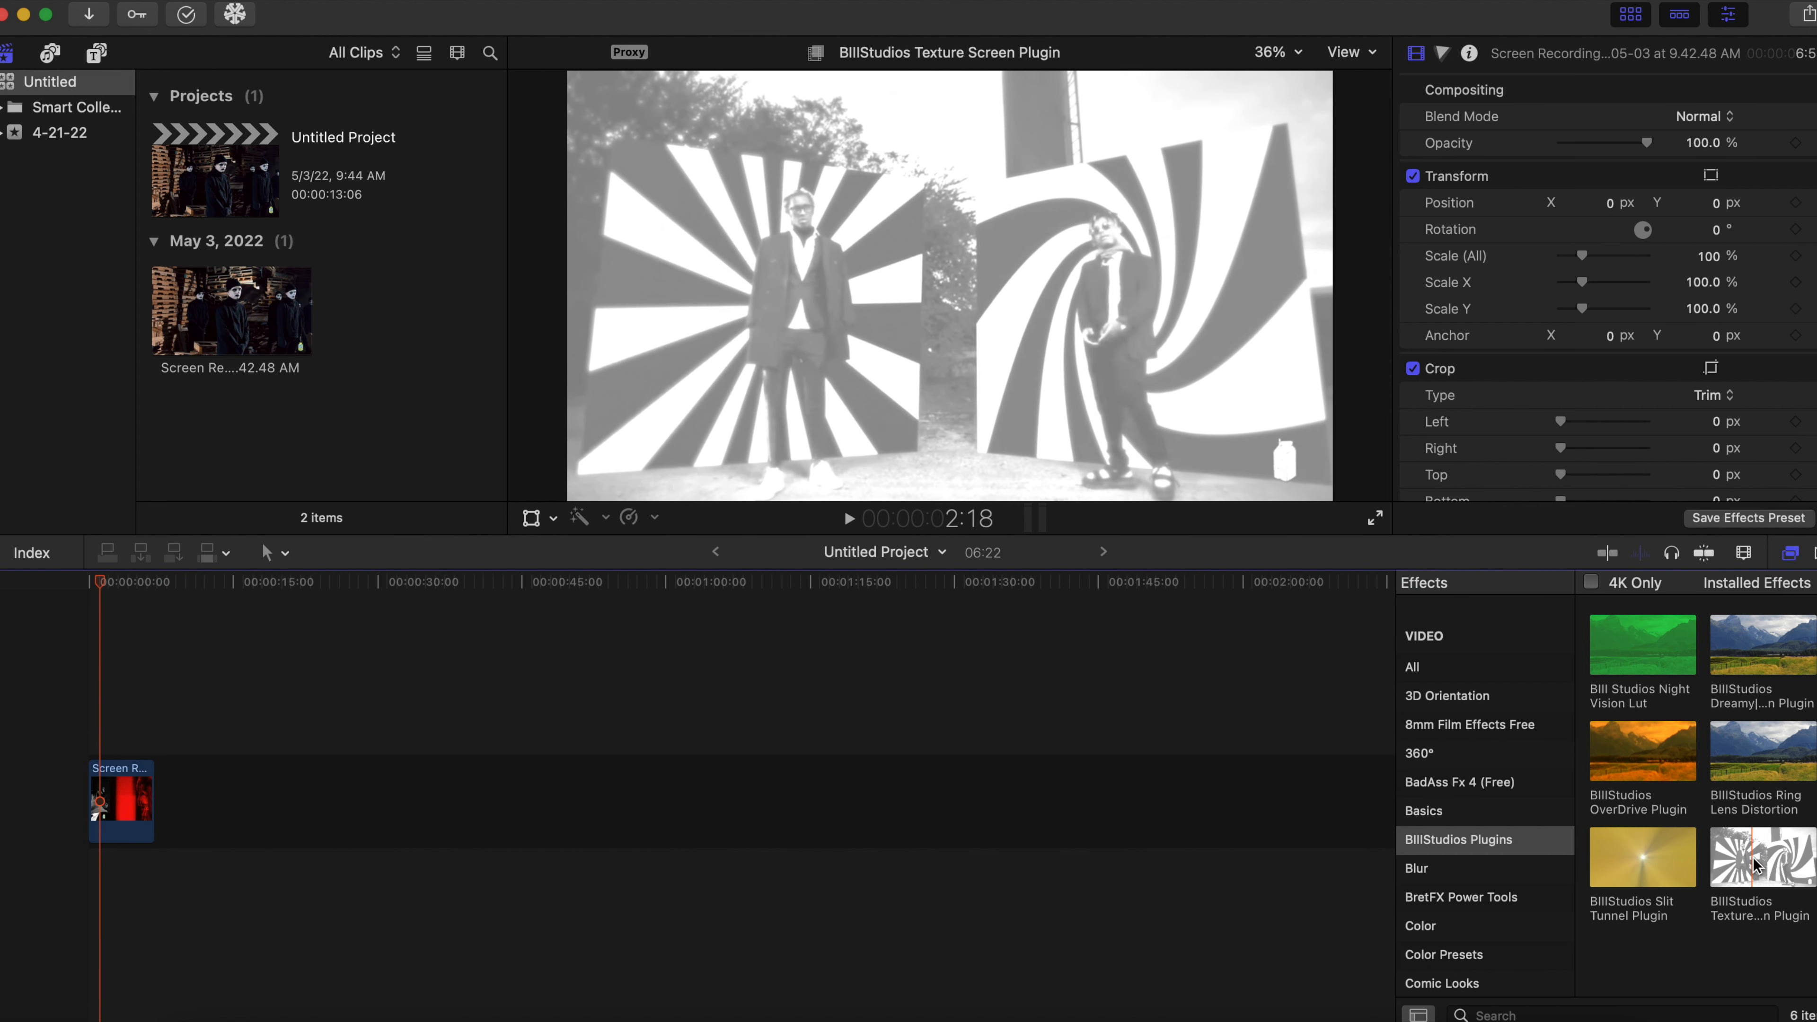
drag(1763, 857, 122, 803)
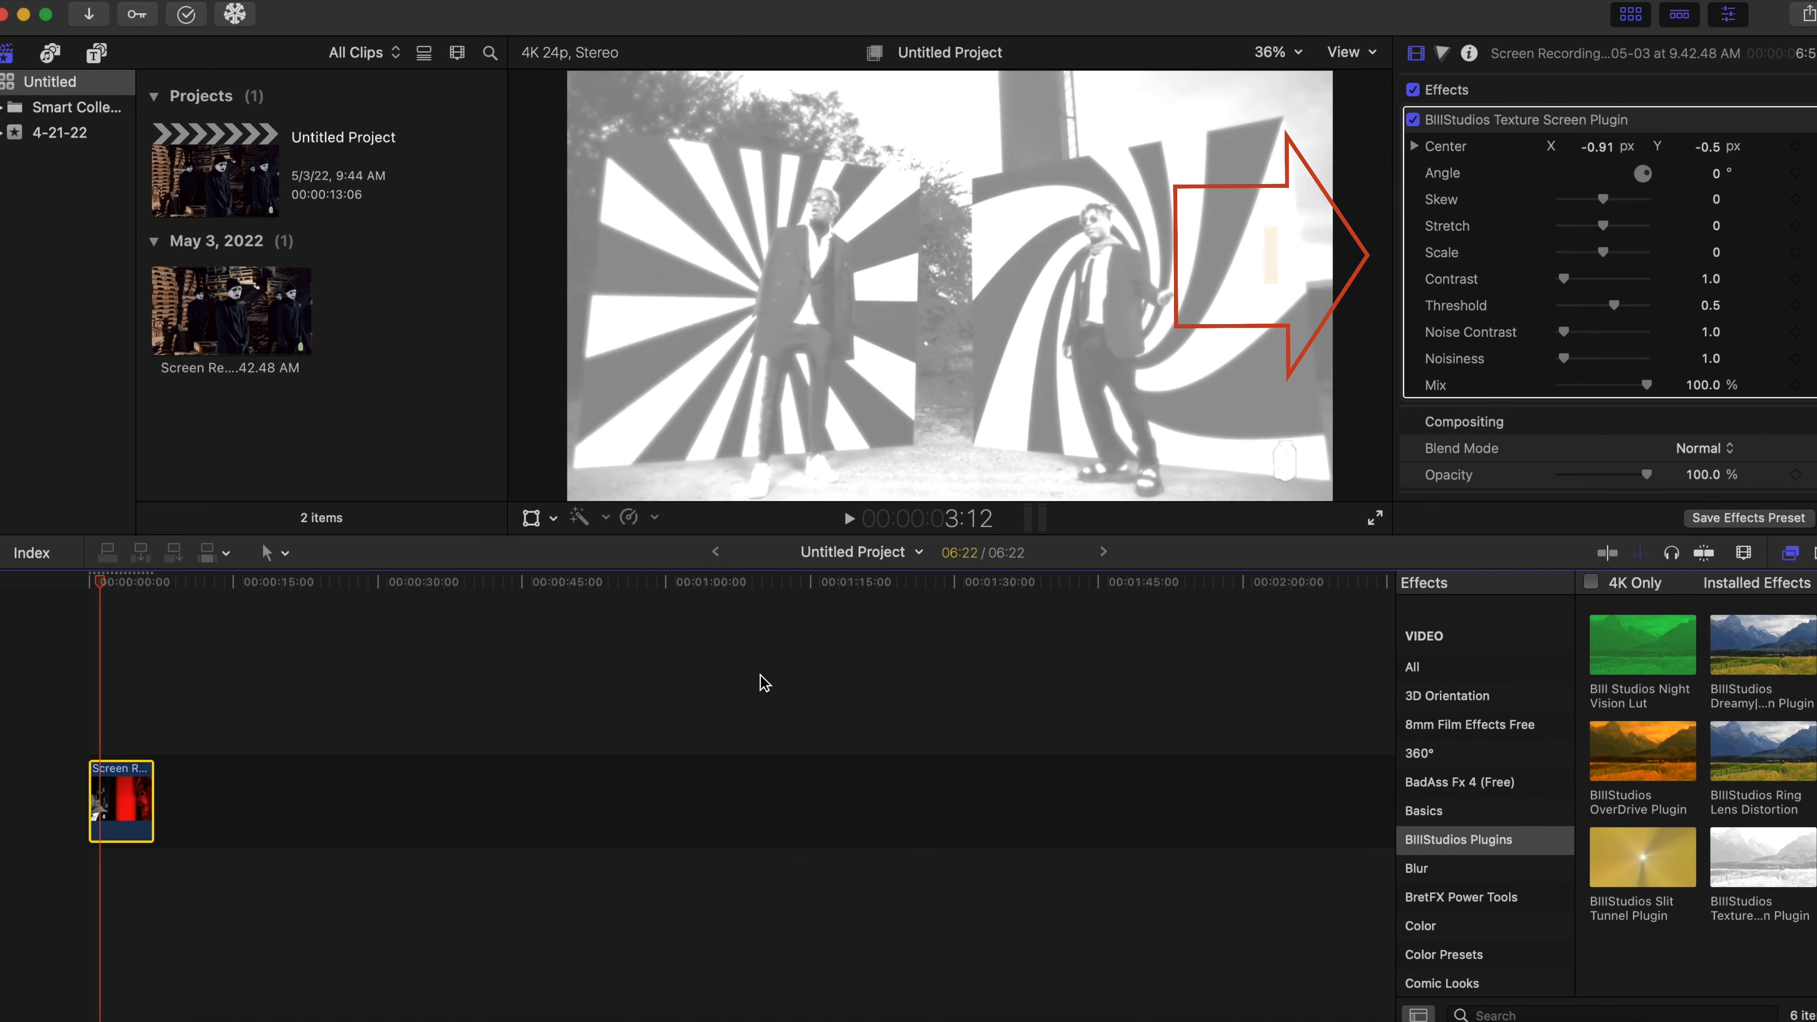
Step: Set the Texture Screen effect's Skew to -0.02, Stretch to 0.07, Scale to 0.1, Contrast to 2.0, Threshold to 0.58 and Mix to 85.54%
drag(1603, 199, 1568, 280)
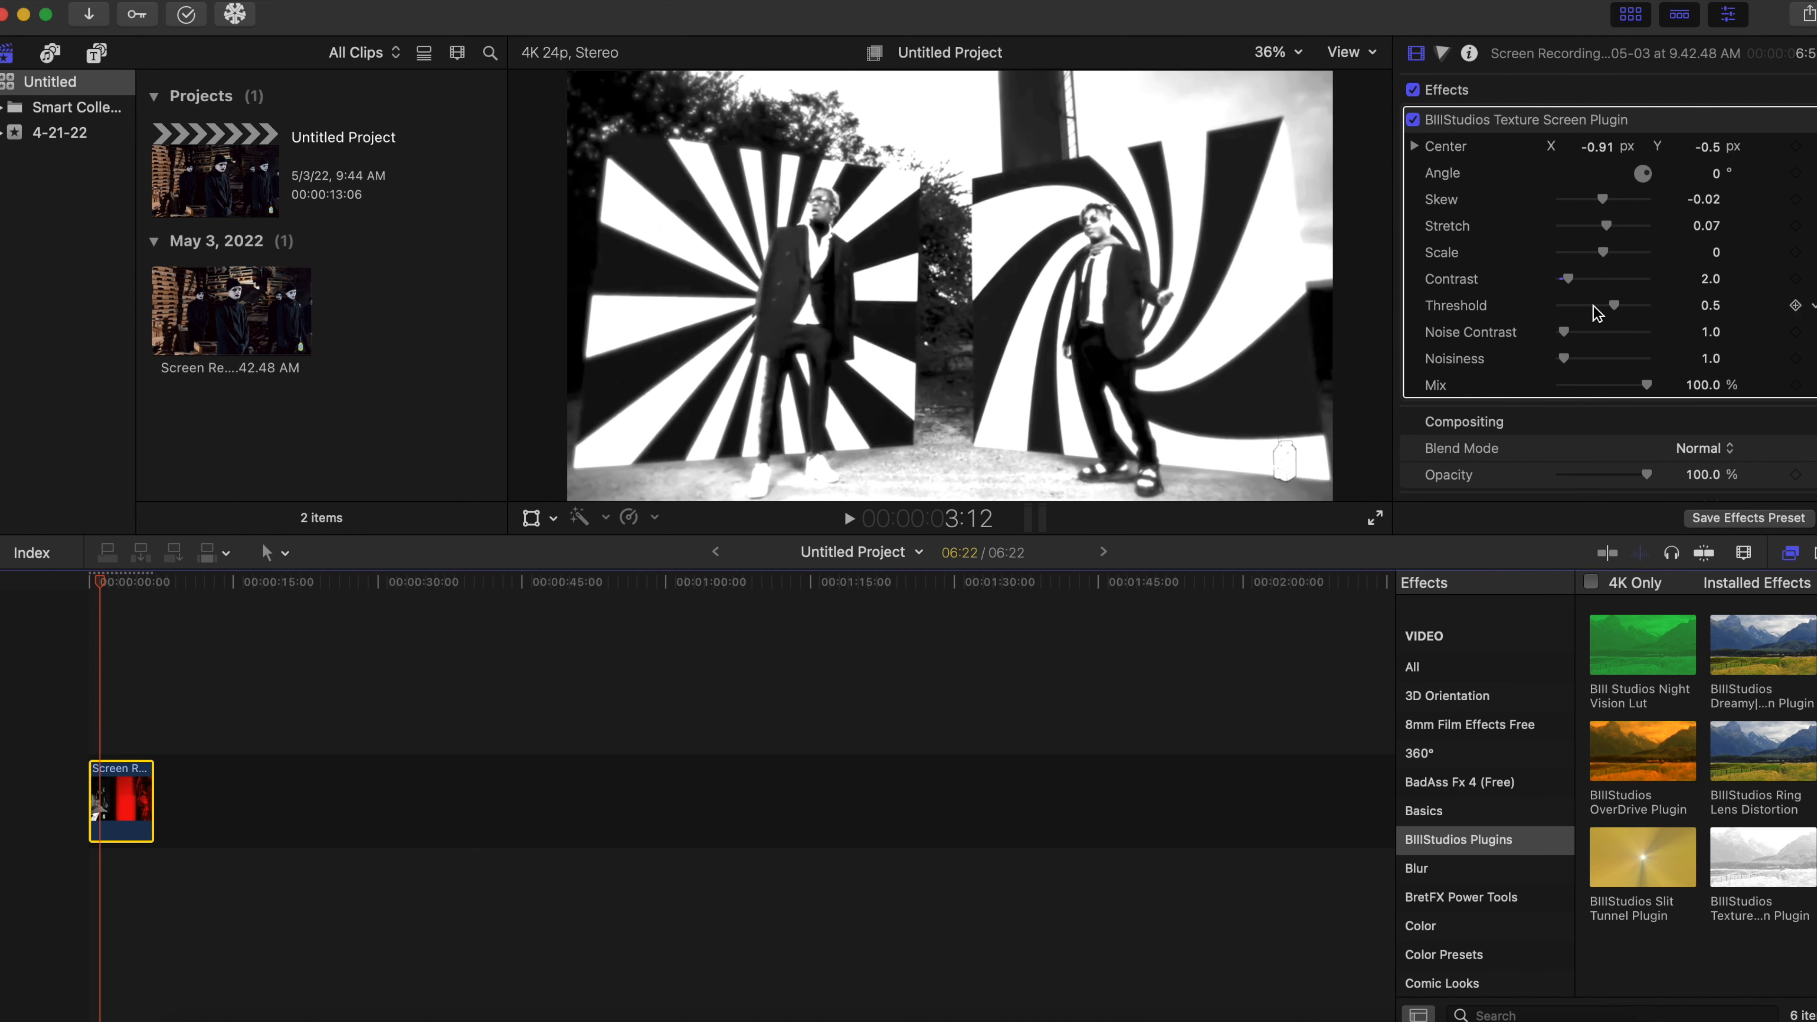
drag(1615, 304, 1615, 306)
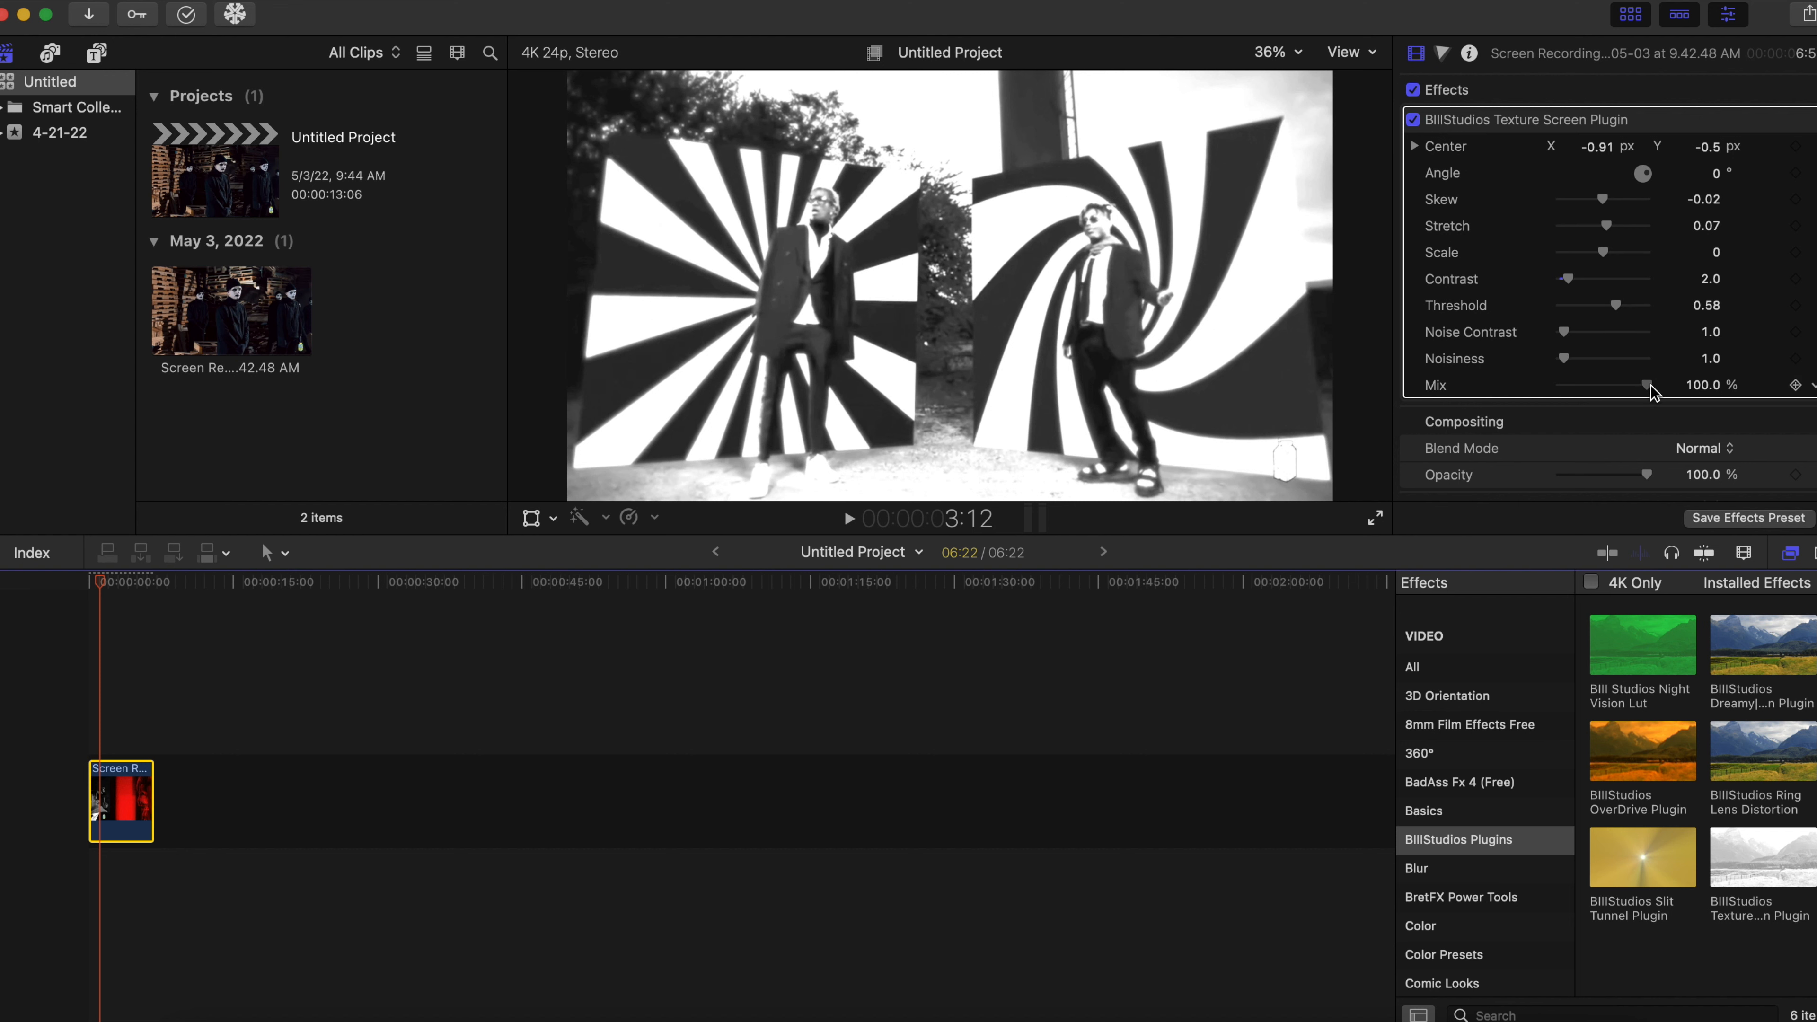
drag(1649, 387, 1634, 393)
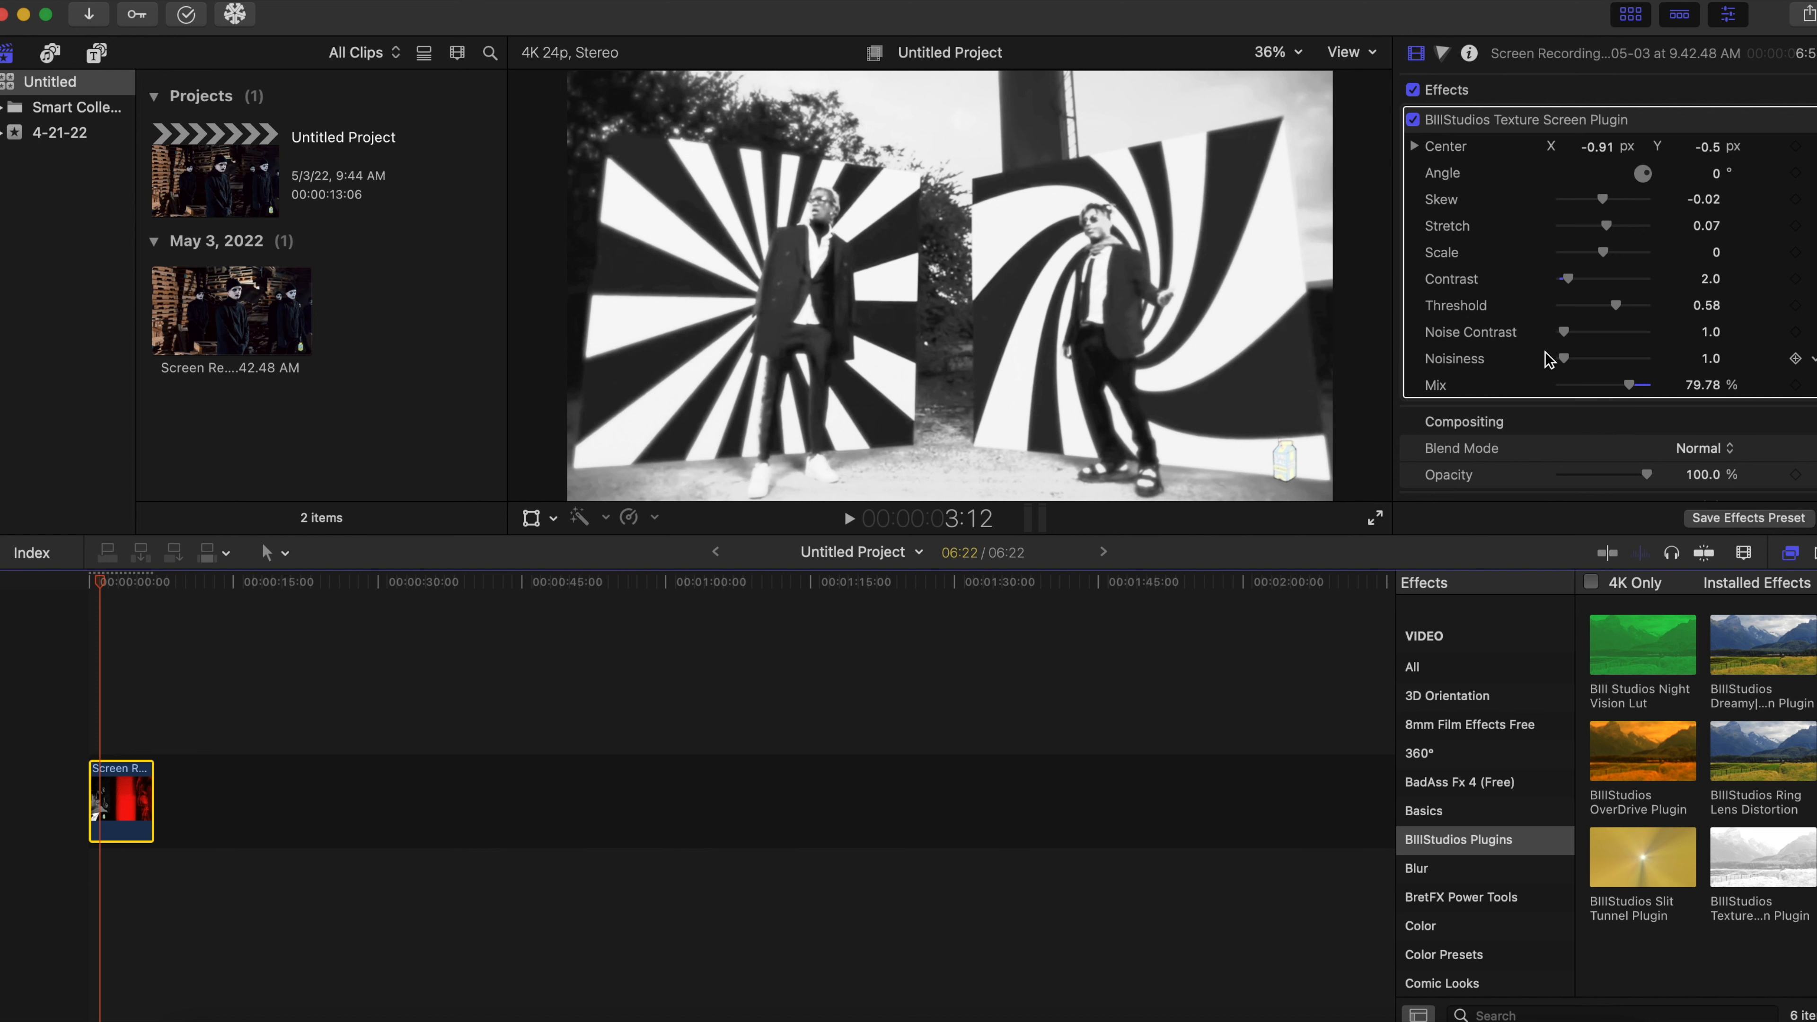
drag(1564, 331, 1567, 339)
mouse_move(1603, 251)
mouse_down()
mouse_move(1636, 262)
mouse_move(1609, 271)
mouse_up()
drag(1636, 387, 1641, 390)
Step: Play back the opening seconds of the clip several times to review the Texture Screen effect
key(space)
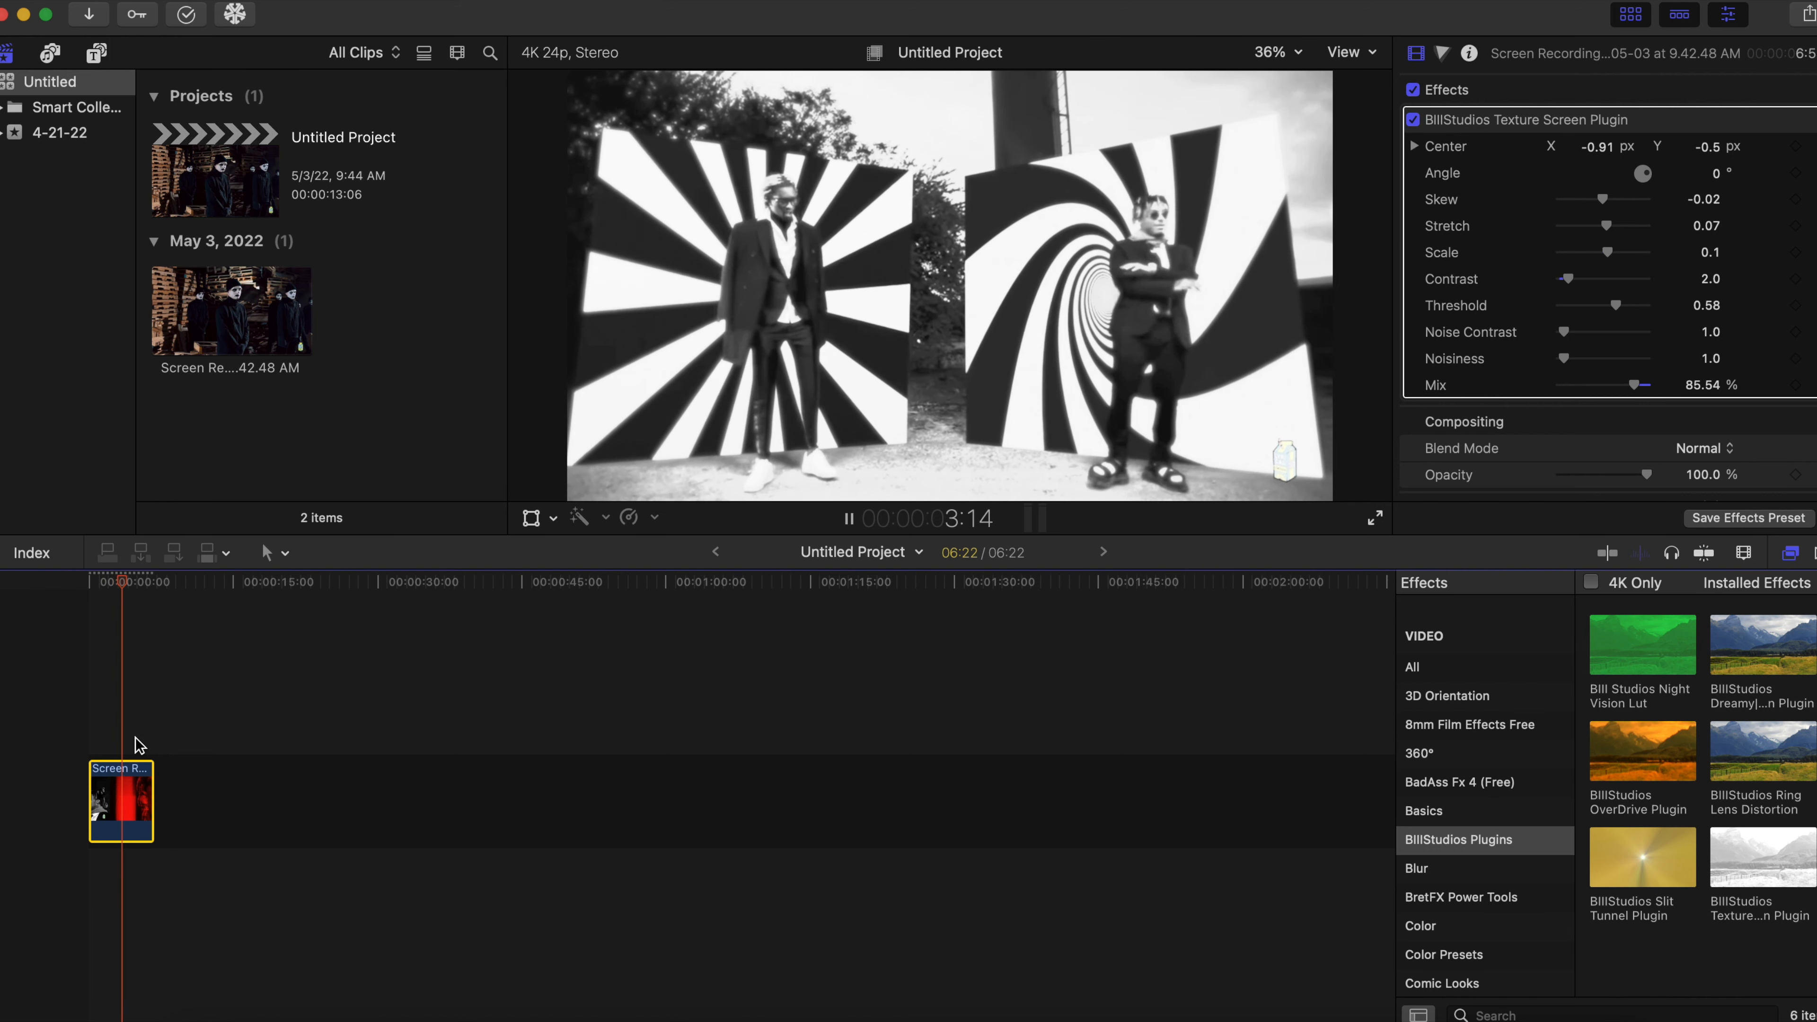
key(space)
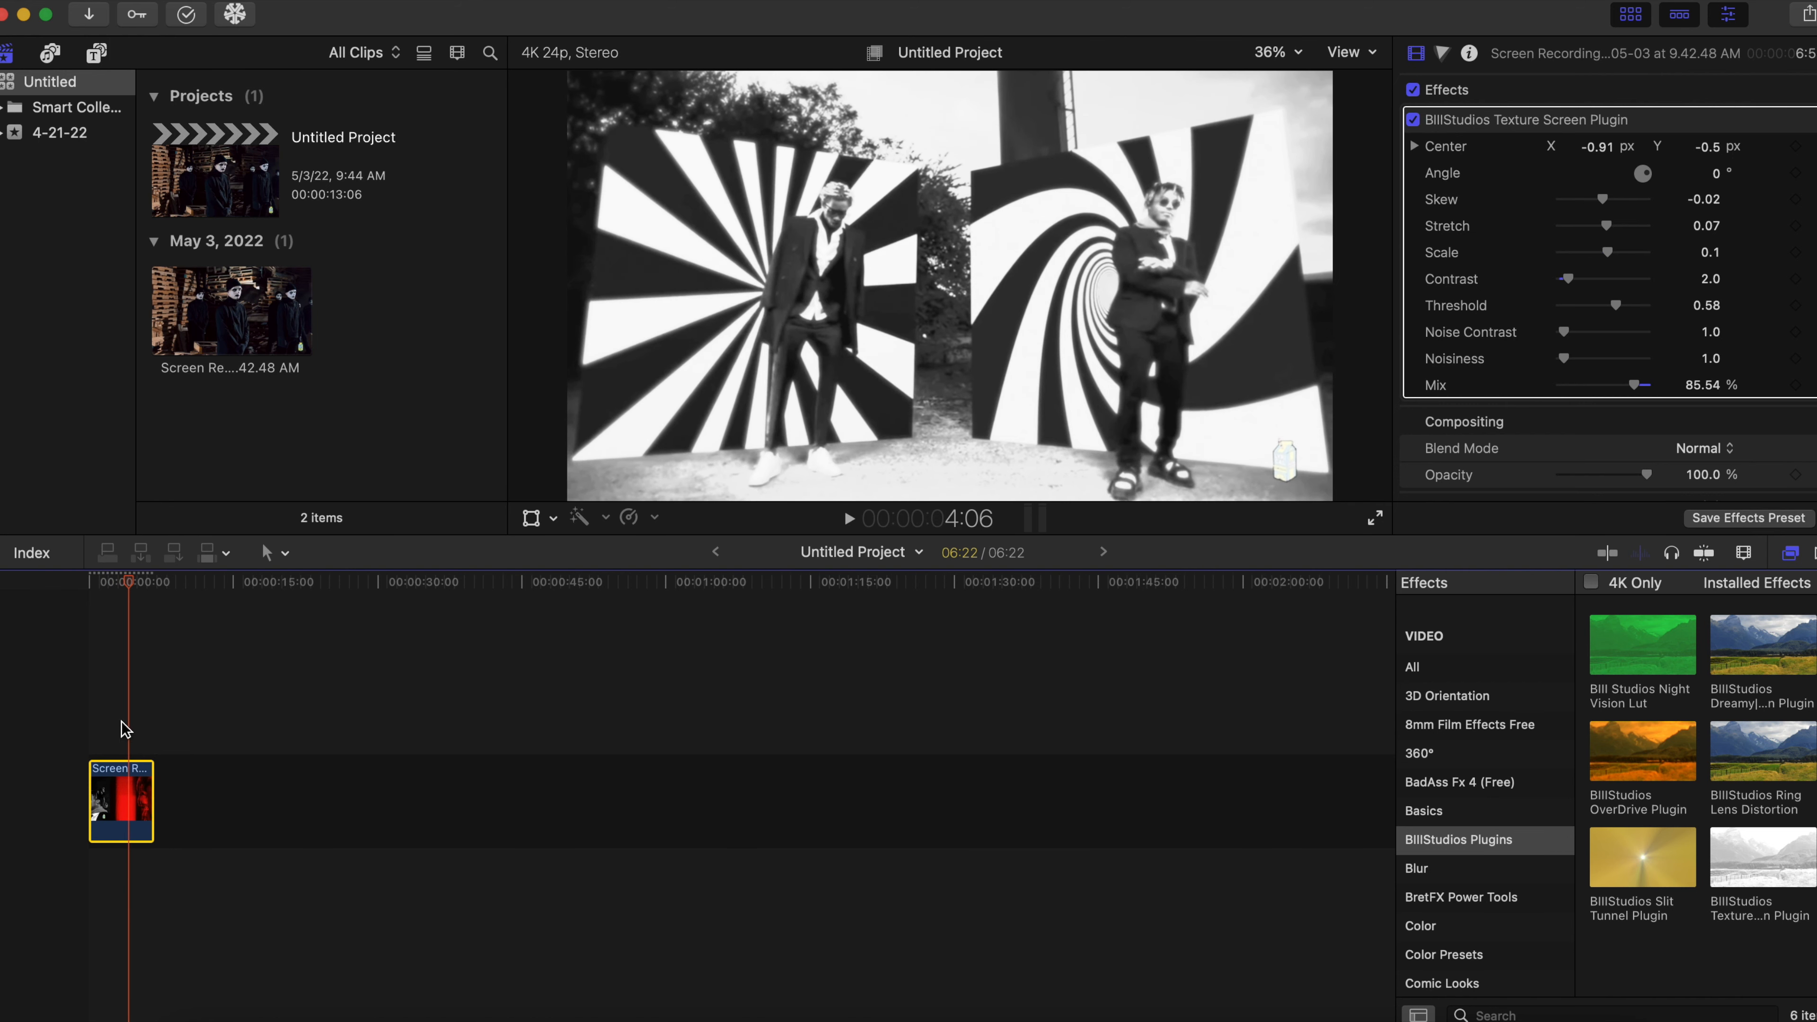
click(110, 719)
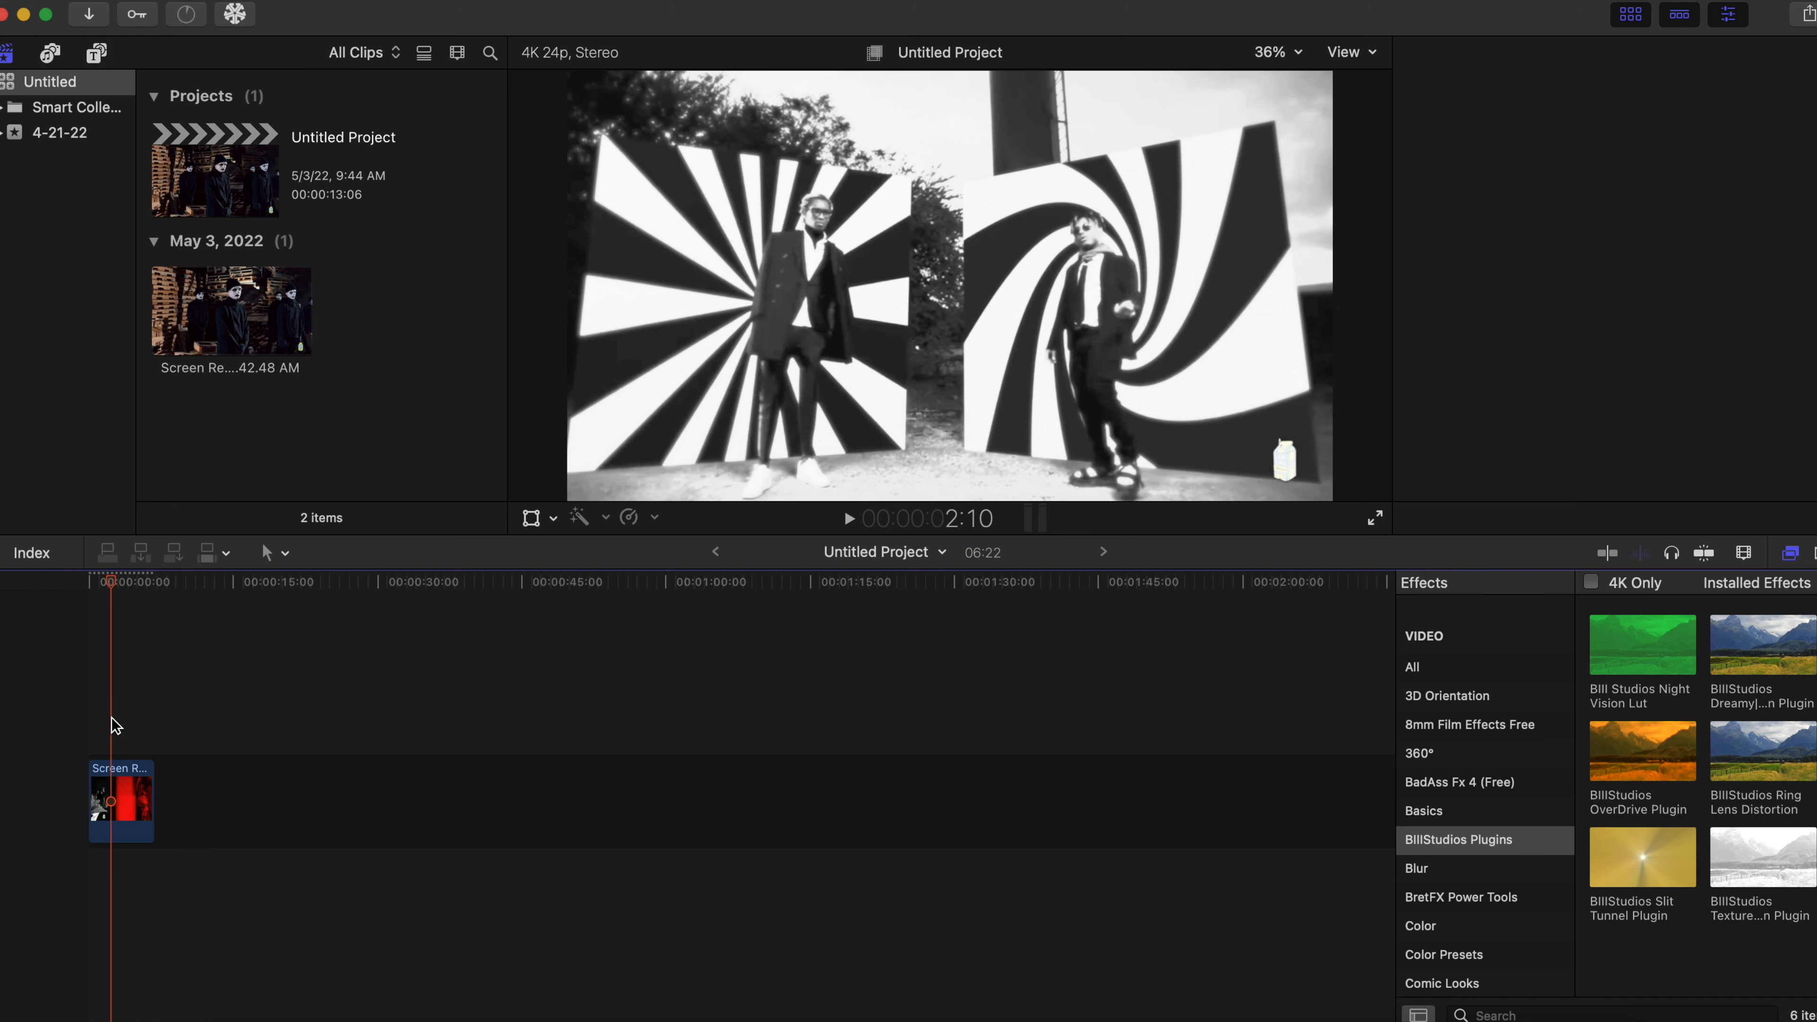
key(space)
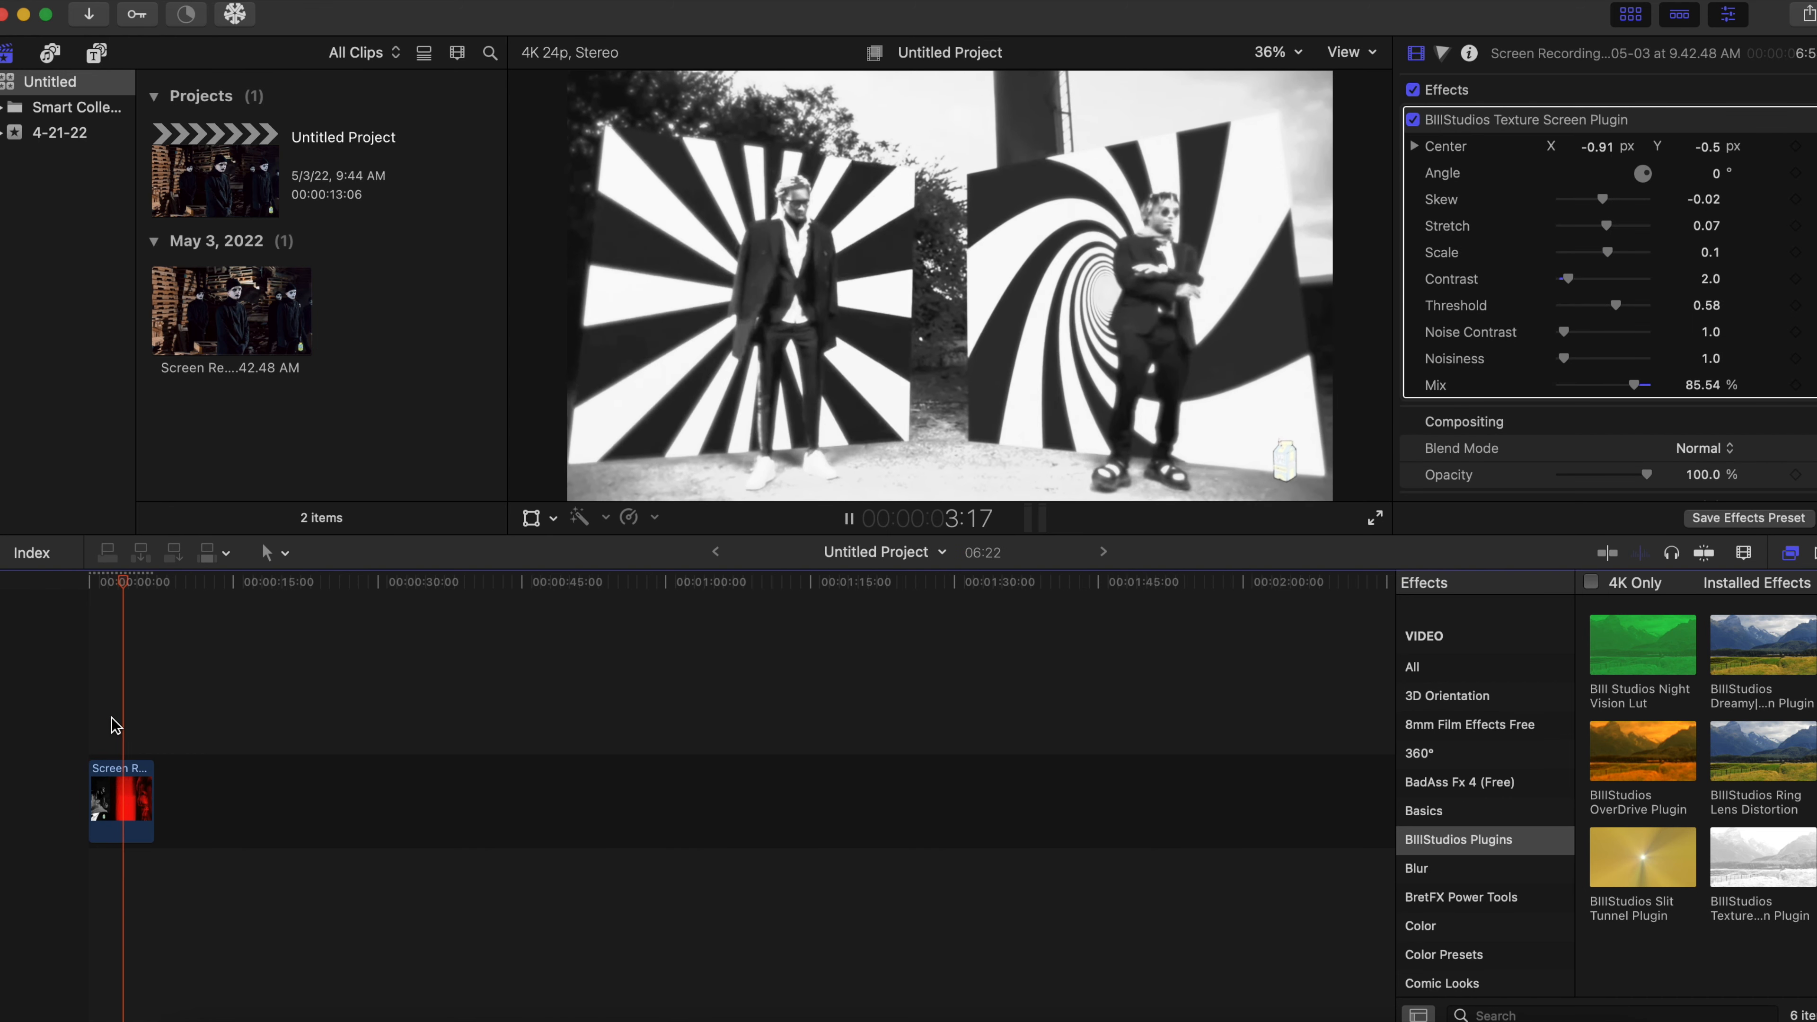
click(105, 716)
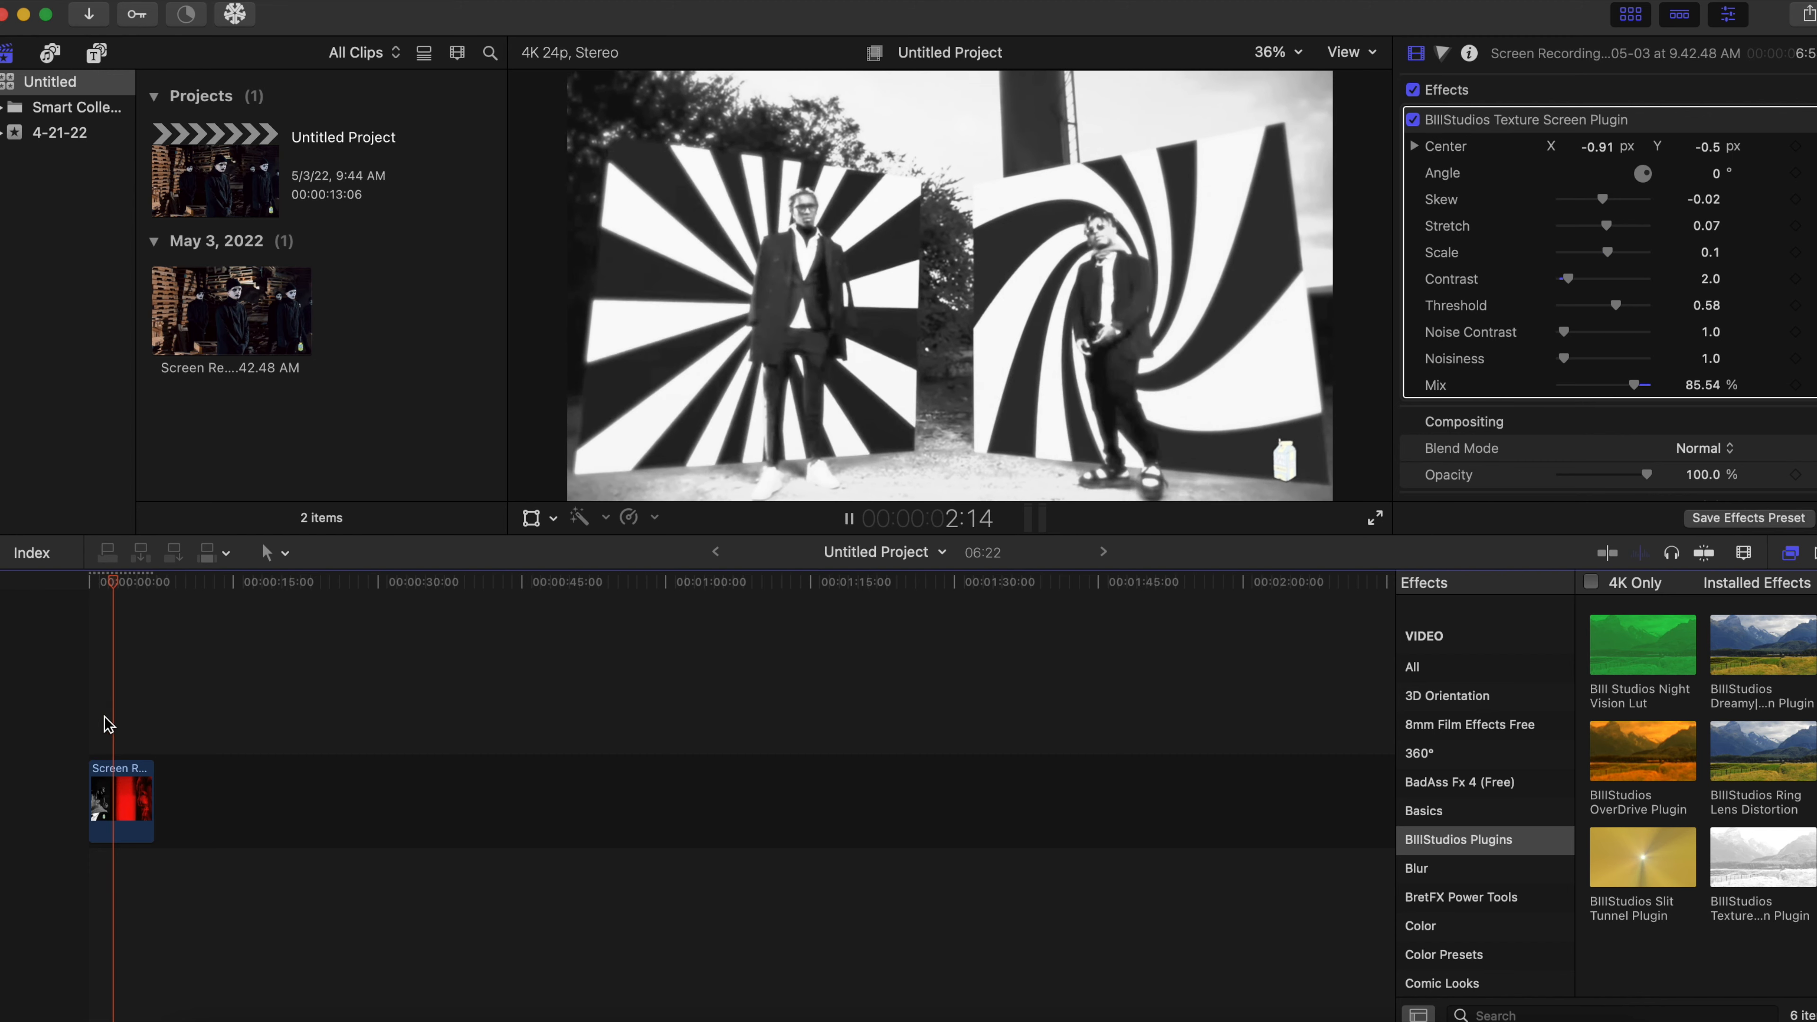
key(space)
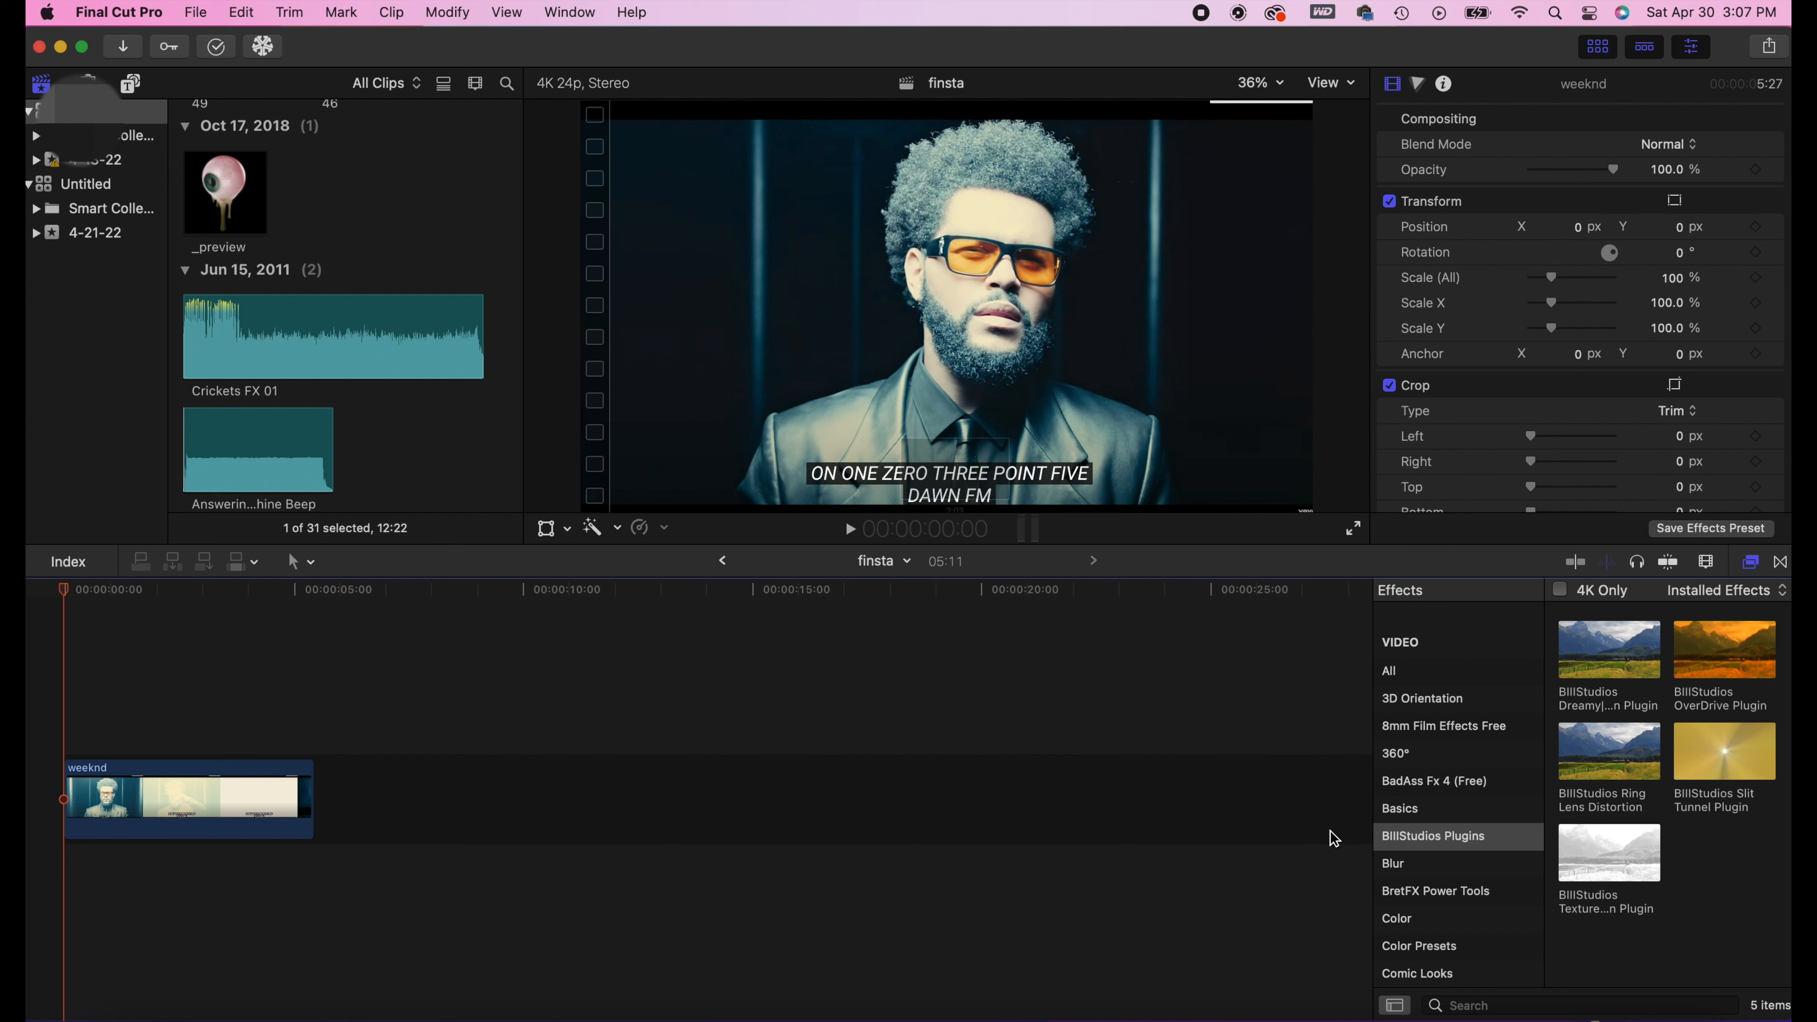
Step: Apply the Slit Tunnel Plugin effect to the weeknd clip and set its Mix to 0%
drag(1754, 768, 218, 816)
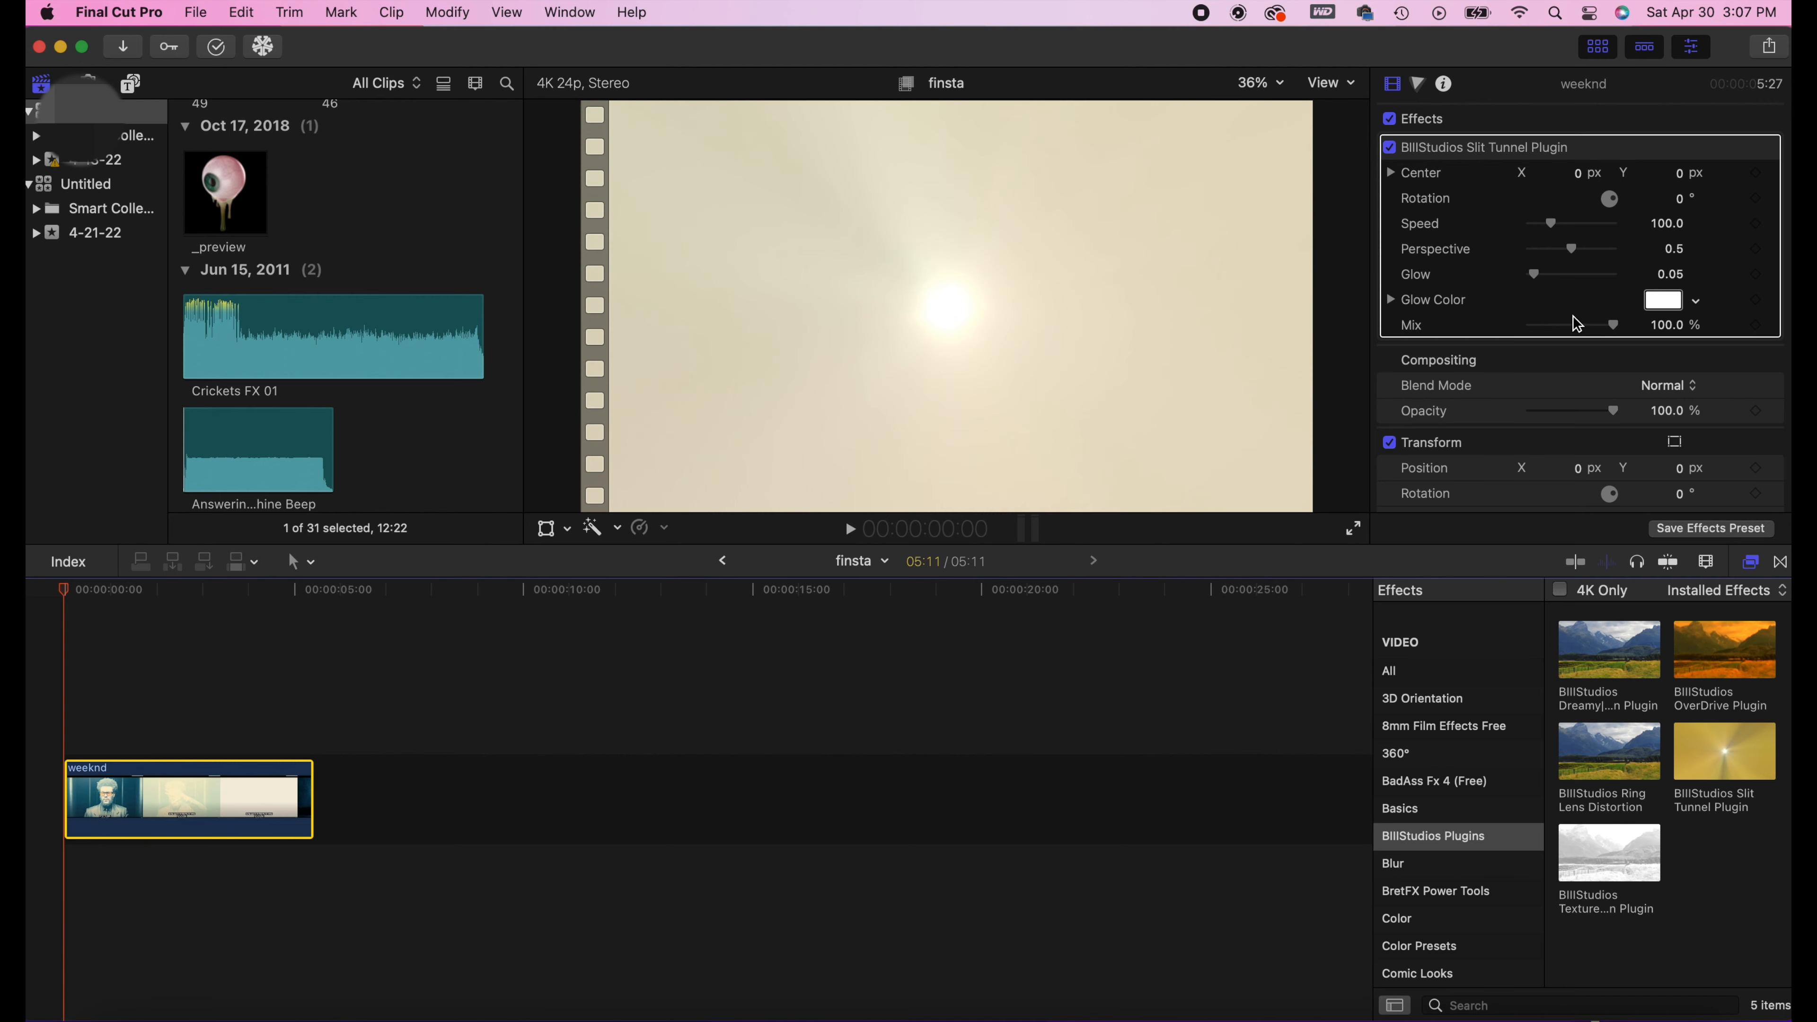
drag(1618, 330, 1517, 340)
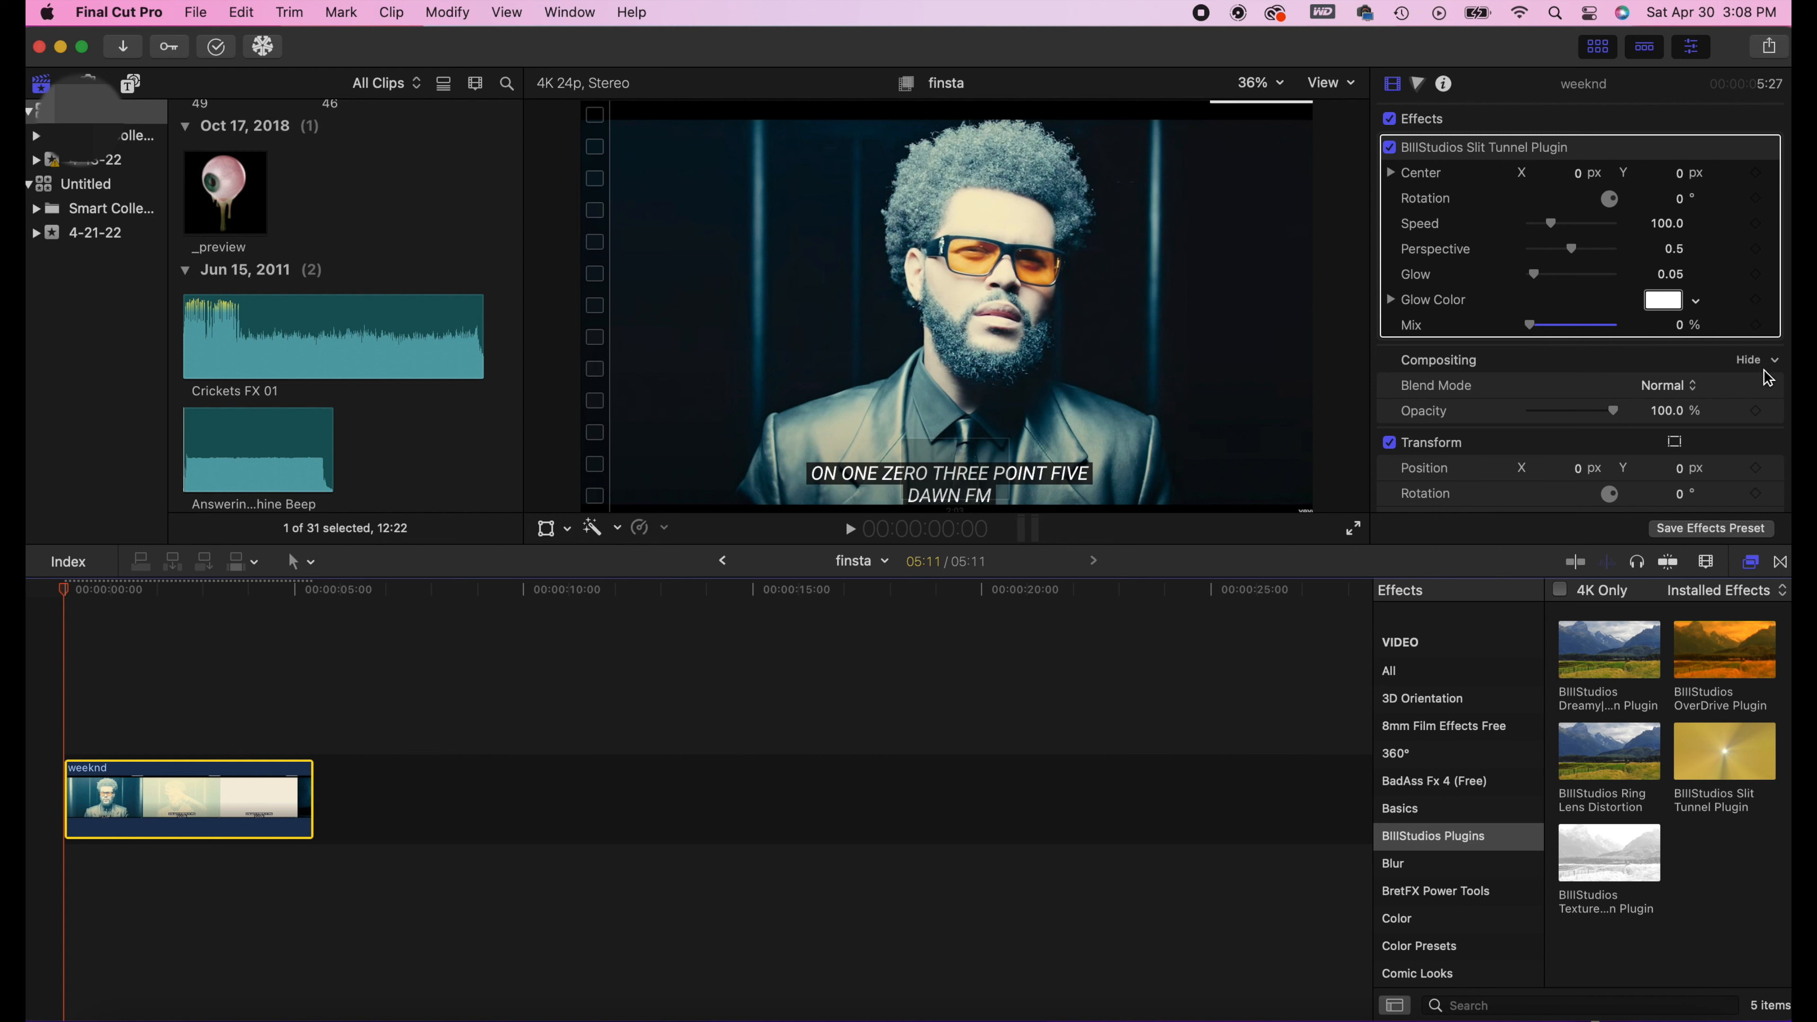
Step: Add keyframes at the clip's start for Mix, Glow Color, Glow, Perspective, Speed, Rotation and Center of the Slit Tunnel effect
click(1756, 326)
click(1756, 301)
click(1755, 275)
click(1756, 249)
click(1756, 224)
click(1756, 200)
click(1755, 173)
Step: At 3:11, set the effect's Mix to 56.92%, Glow to 0.09, Perspective to 0.12 and Speed to 148, and play the clip from its start
key(space)
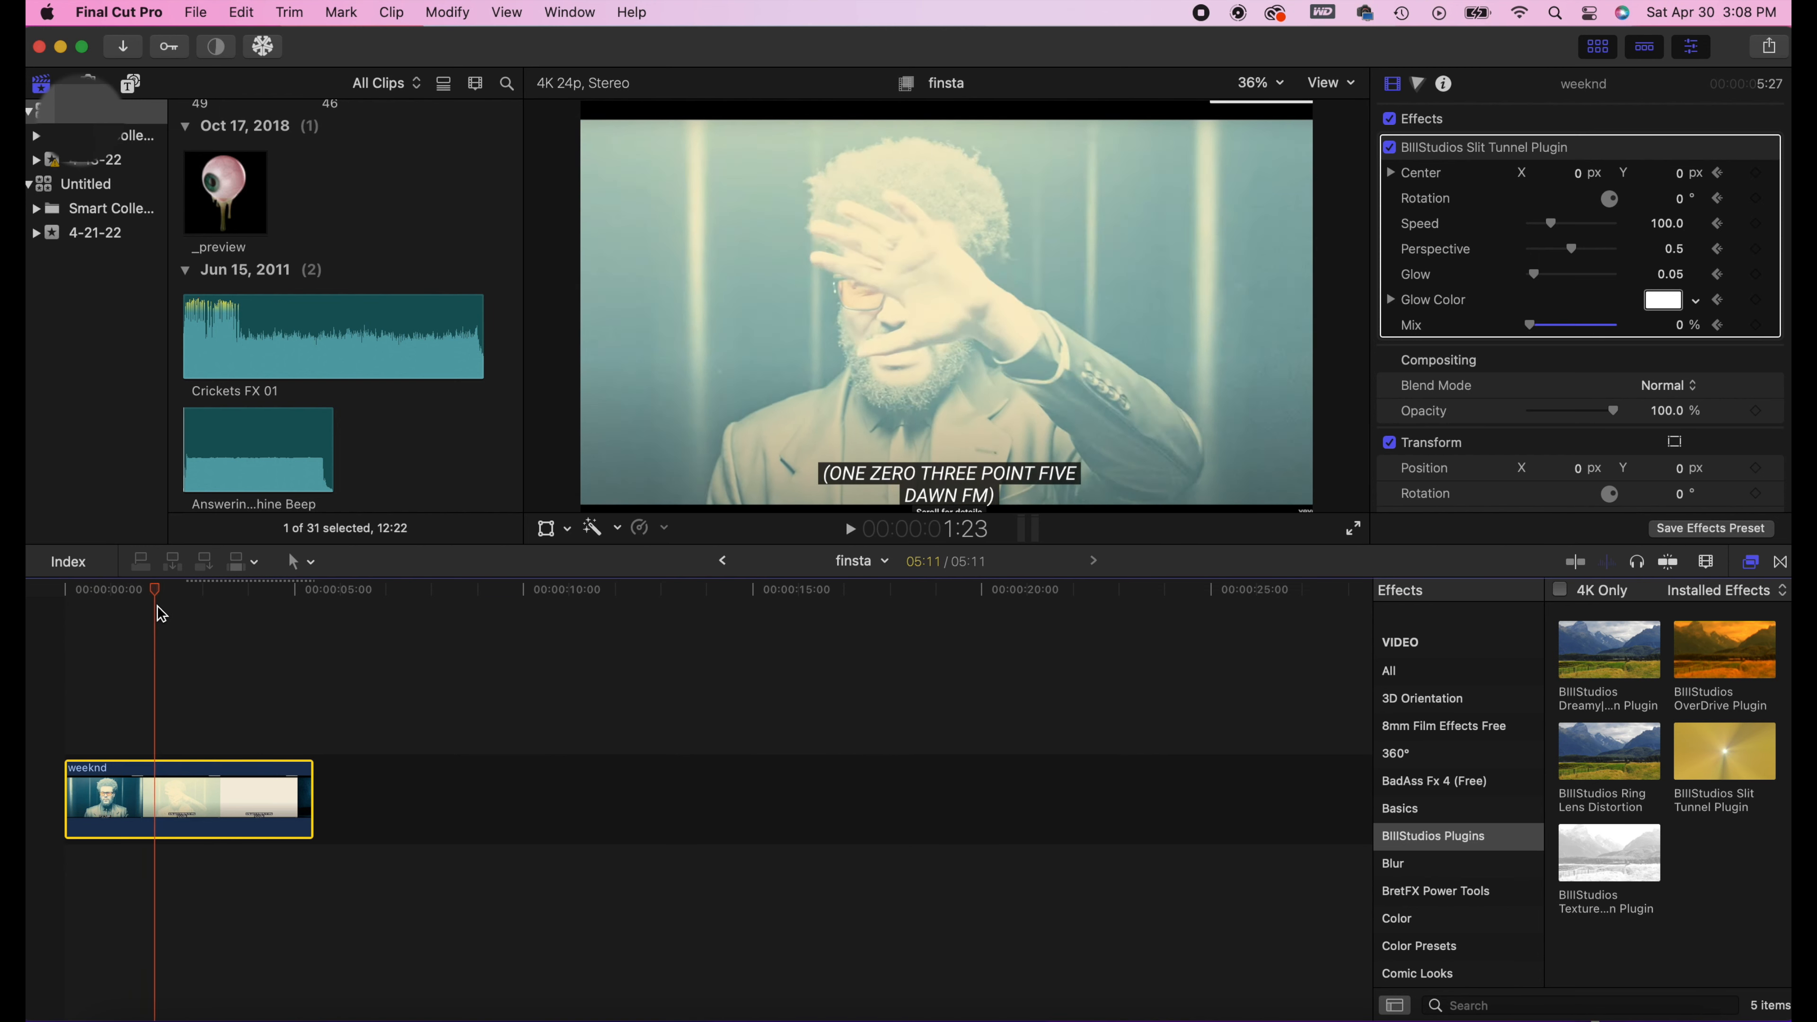
drag(221, 612, 223, 611)
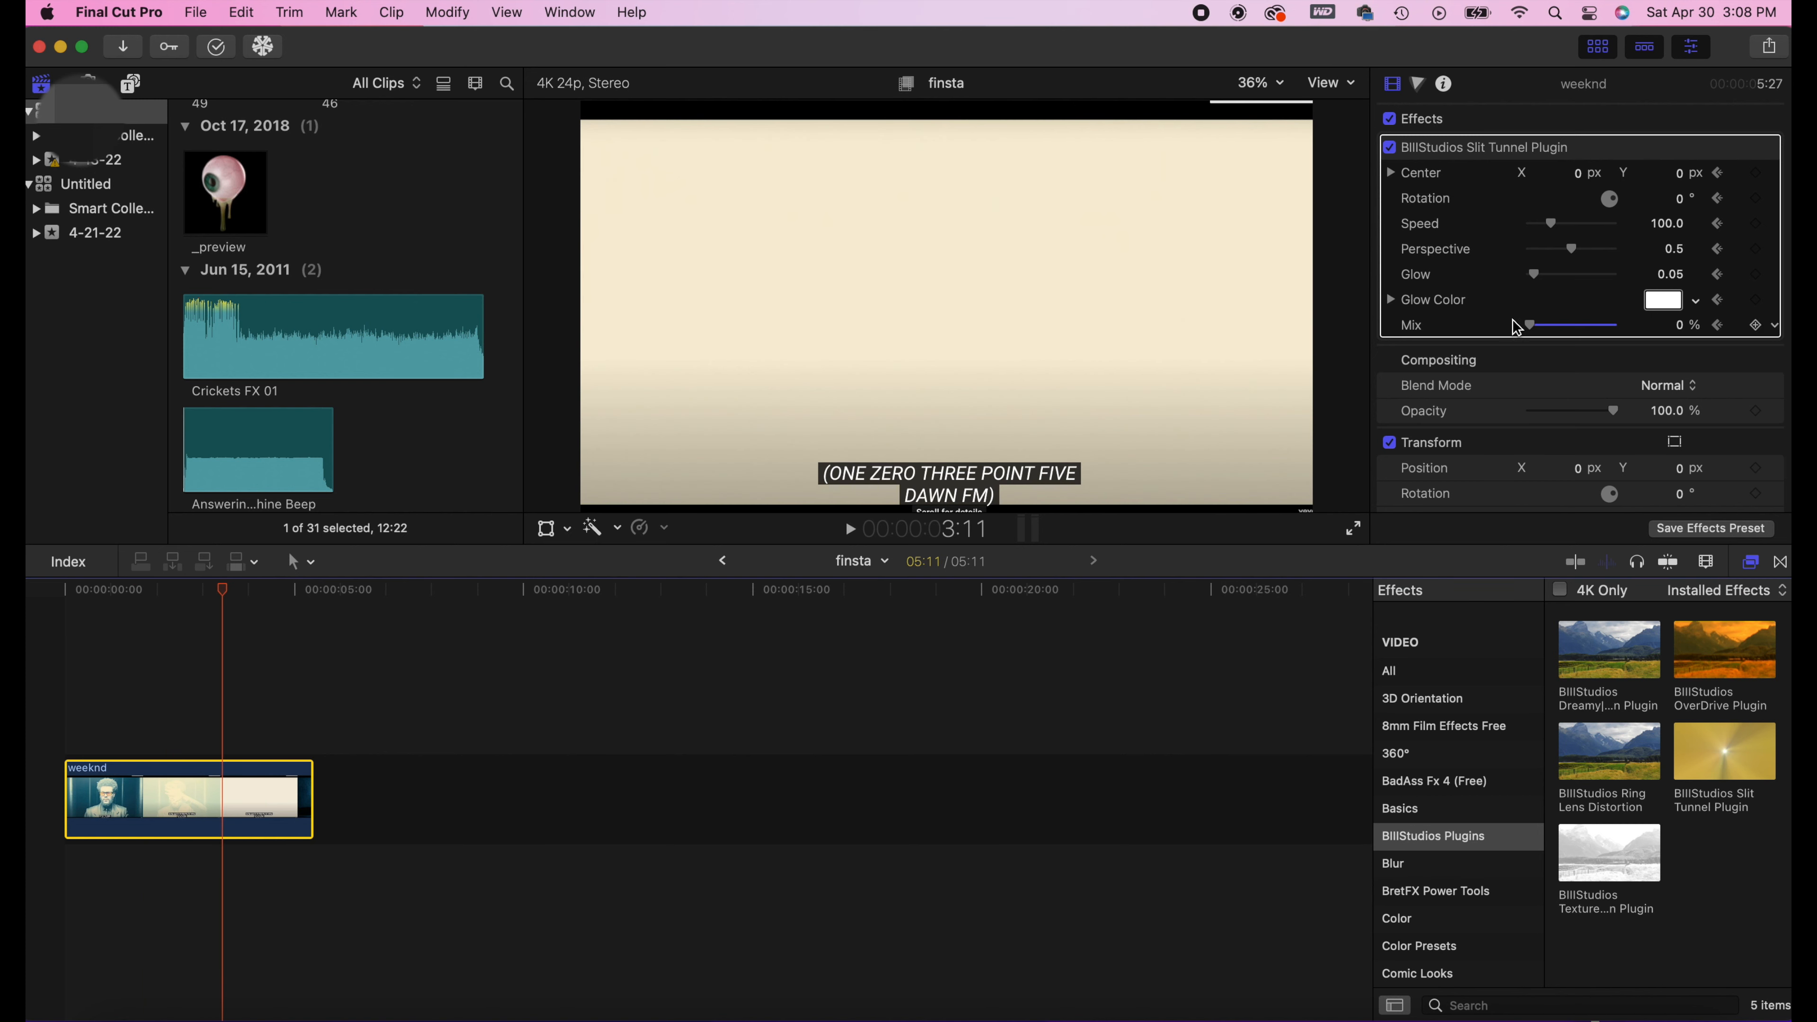
drag(1534, 328, 1579, 342)
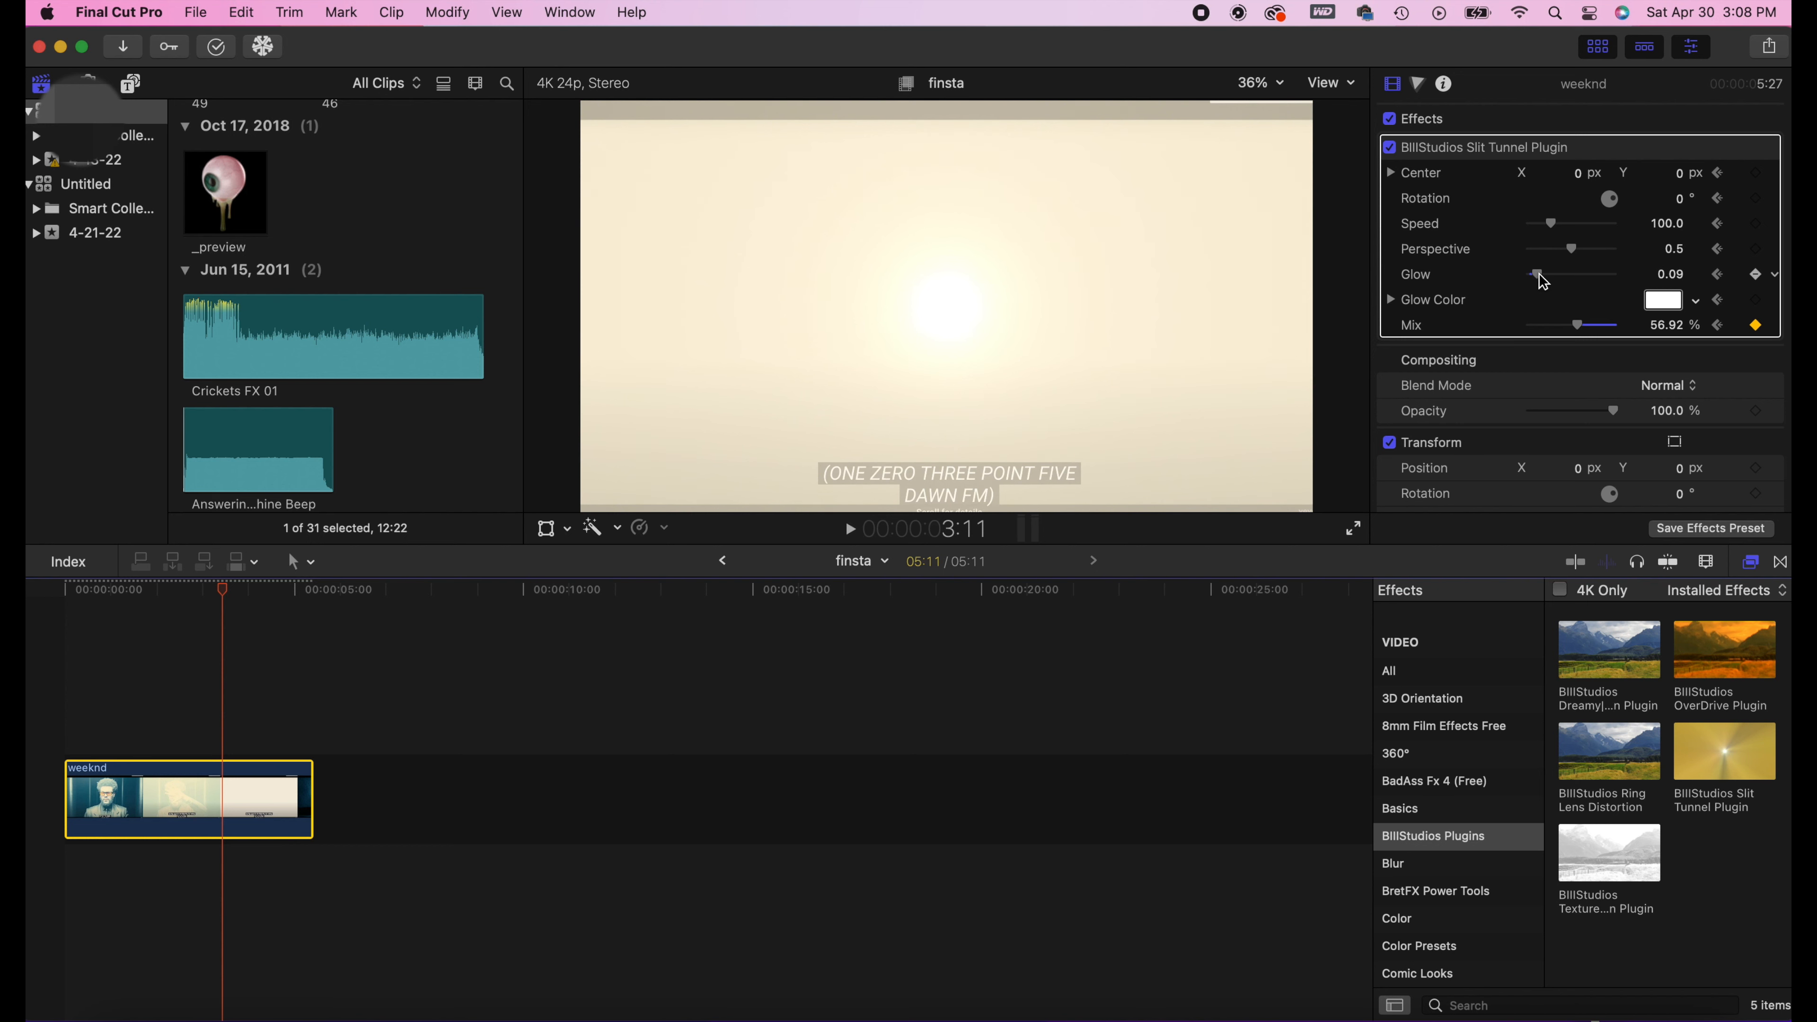
drag(1578, 254, 1545, 266)
drag(1561, 231, 1562, 236)
drag(228, 591, 63, 591)
key(space)
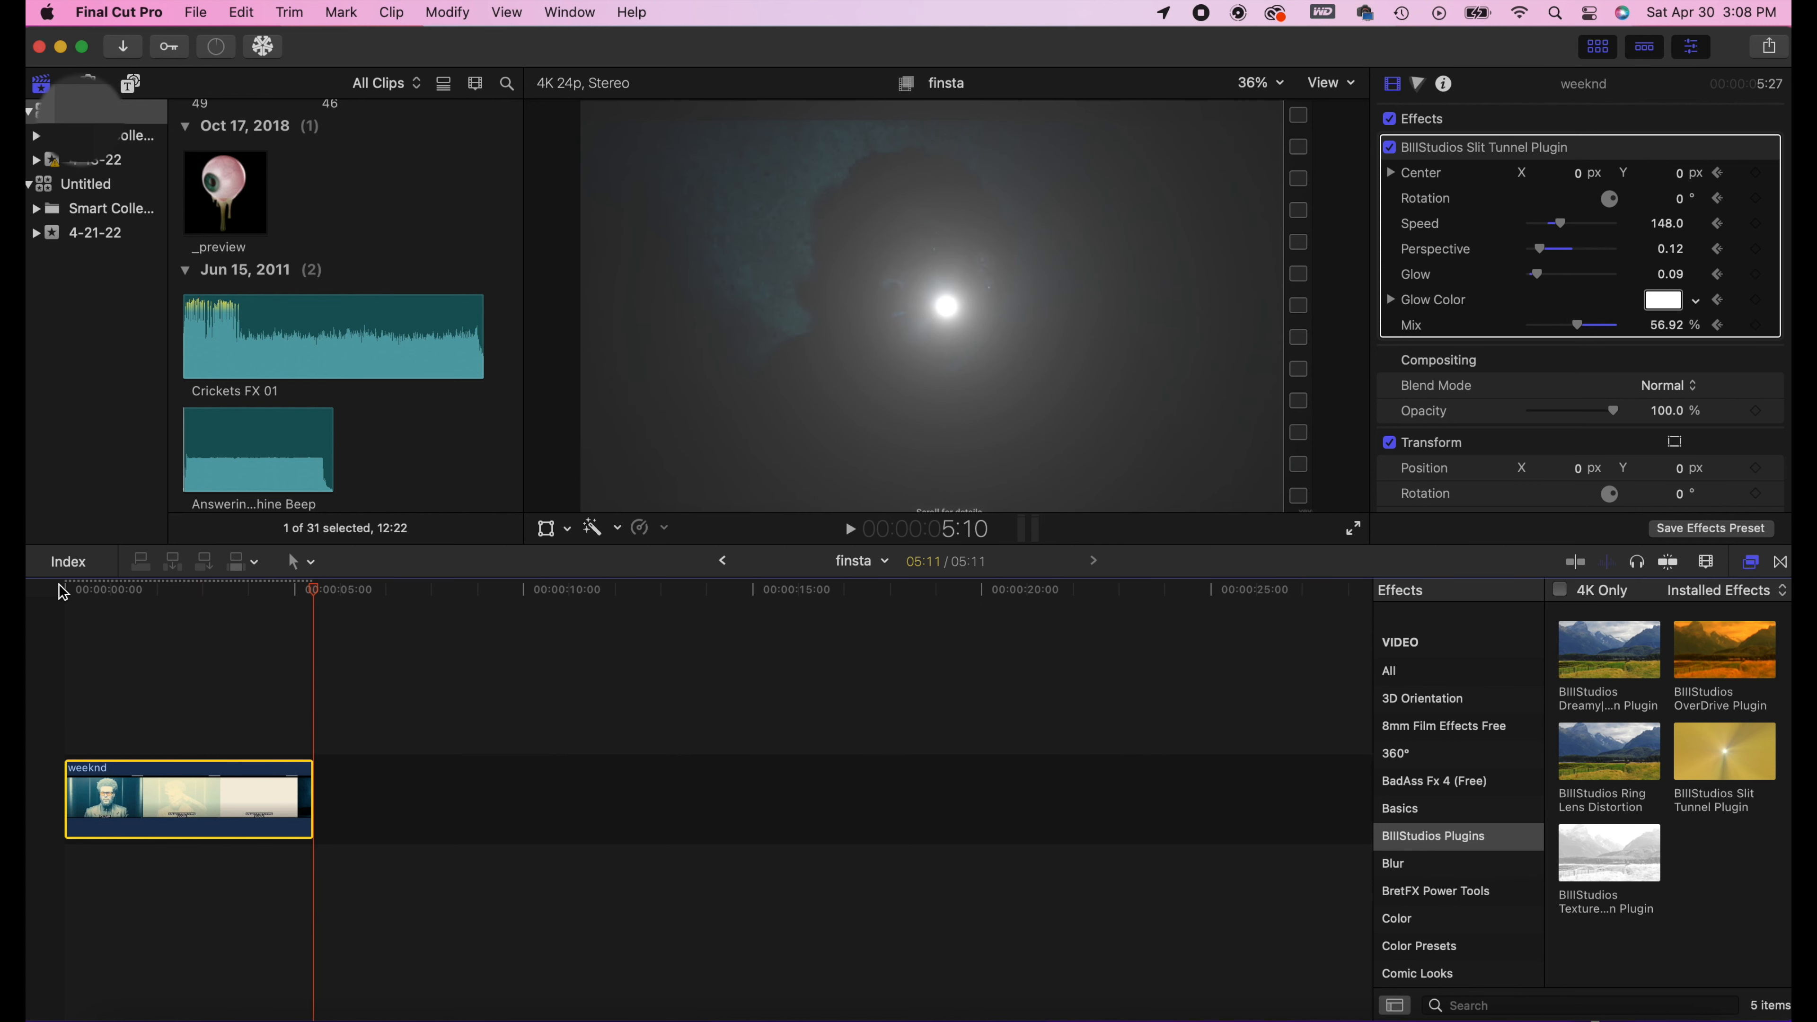
Step: At 1:19, set the Slit Tunnel effect's Perspective to 0 and Mix to 100%, and play the clip from its start
drag(315, 590, 147, 617)
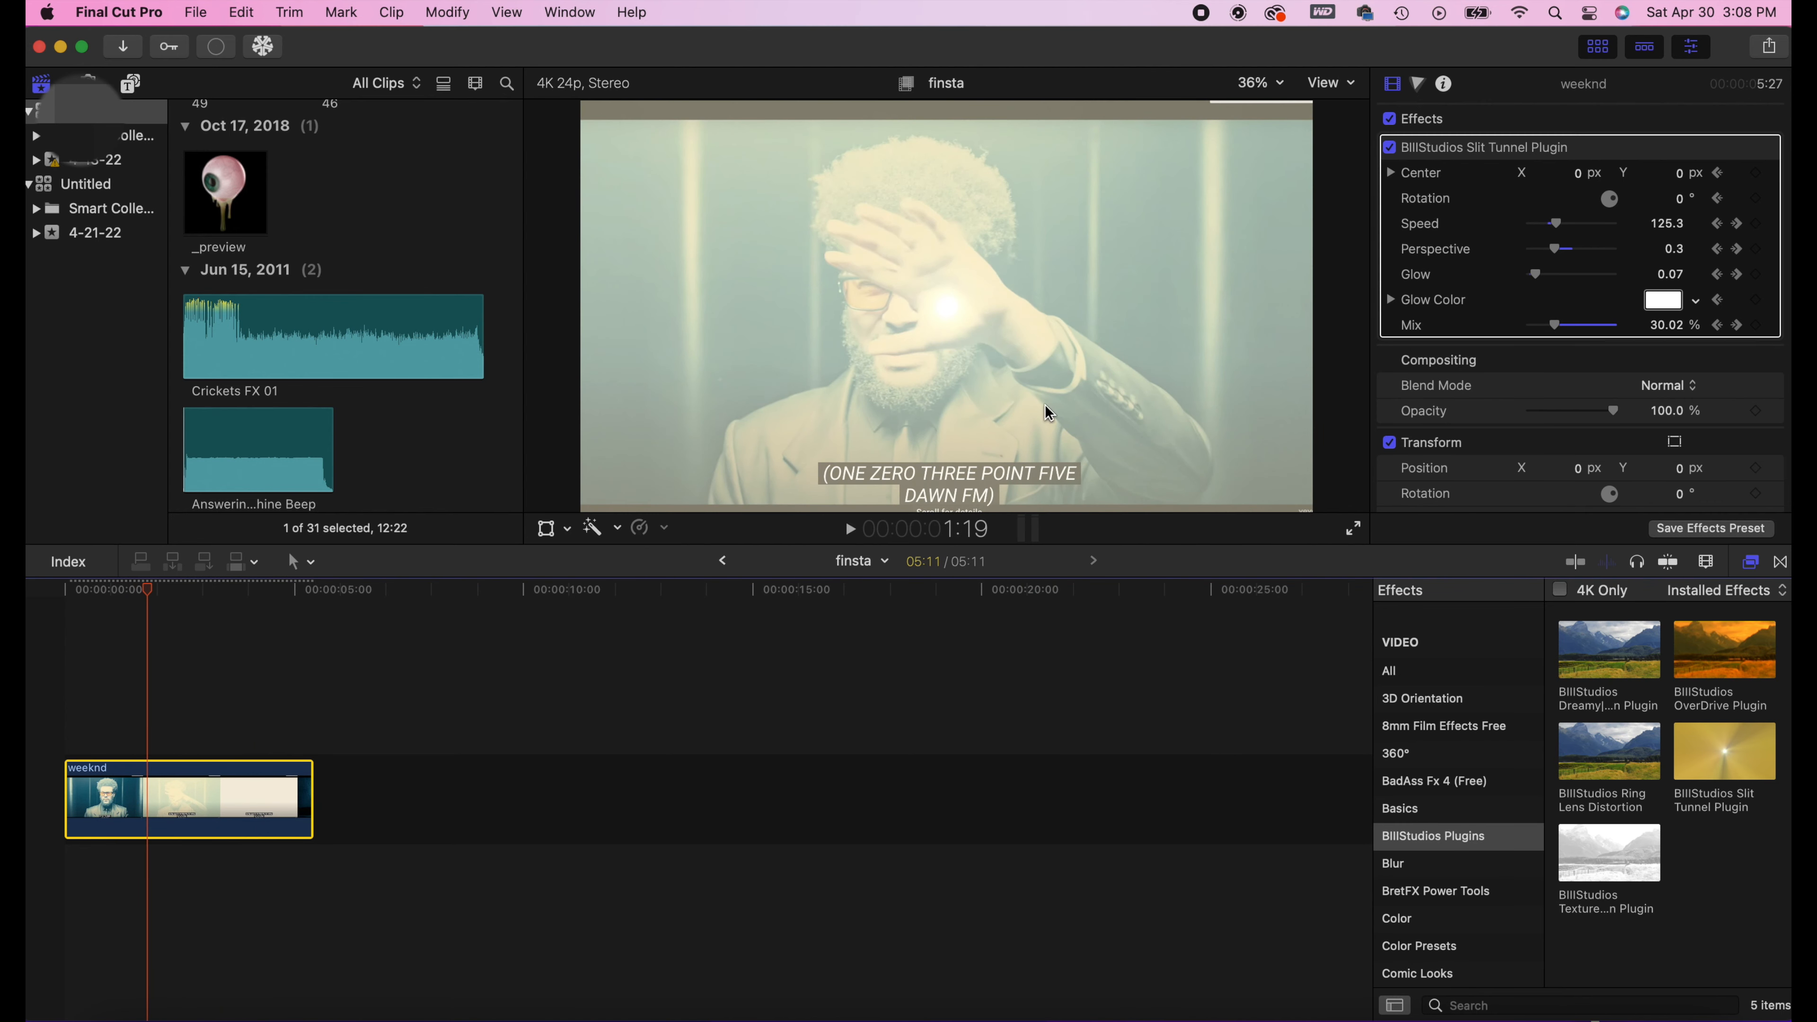
drag(1557, 250, 1527, 263)
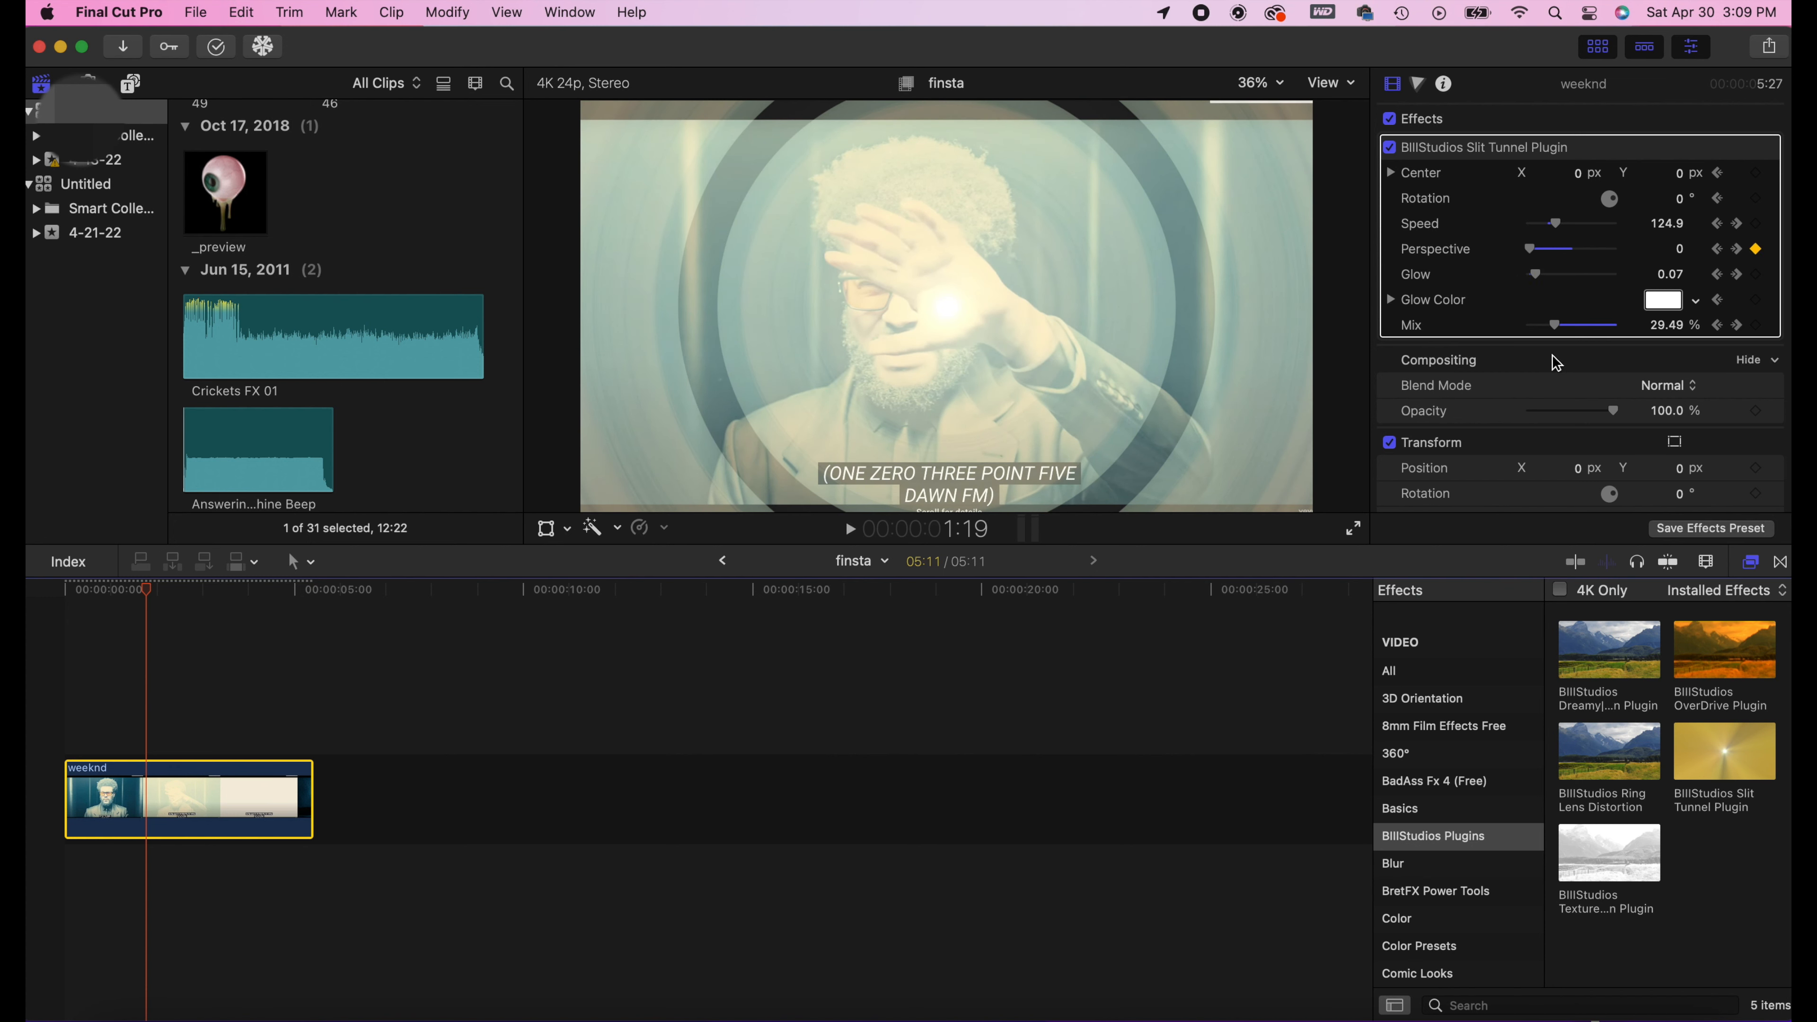
drag(1559, 326, 1618, 344)
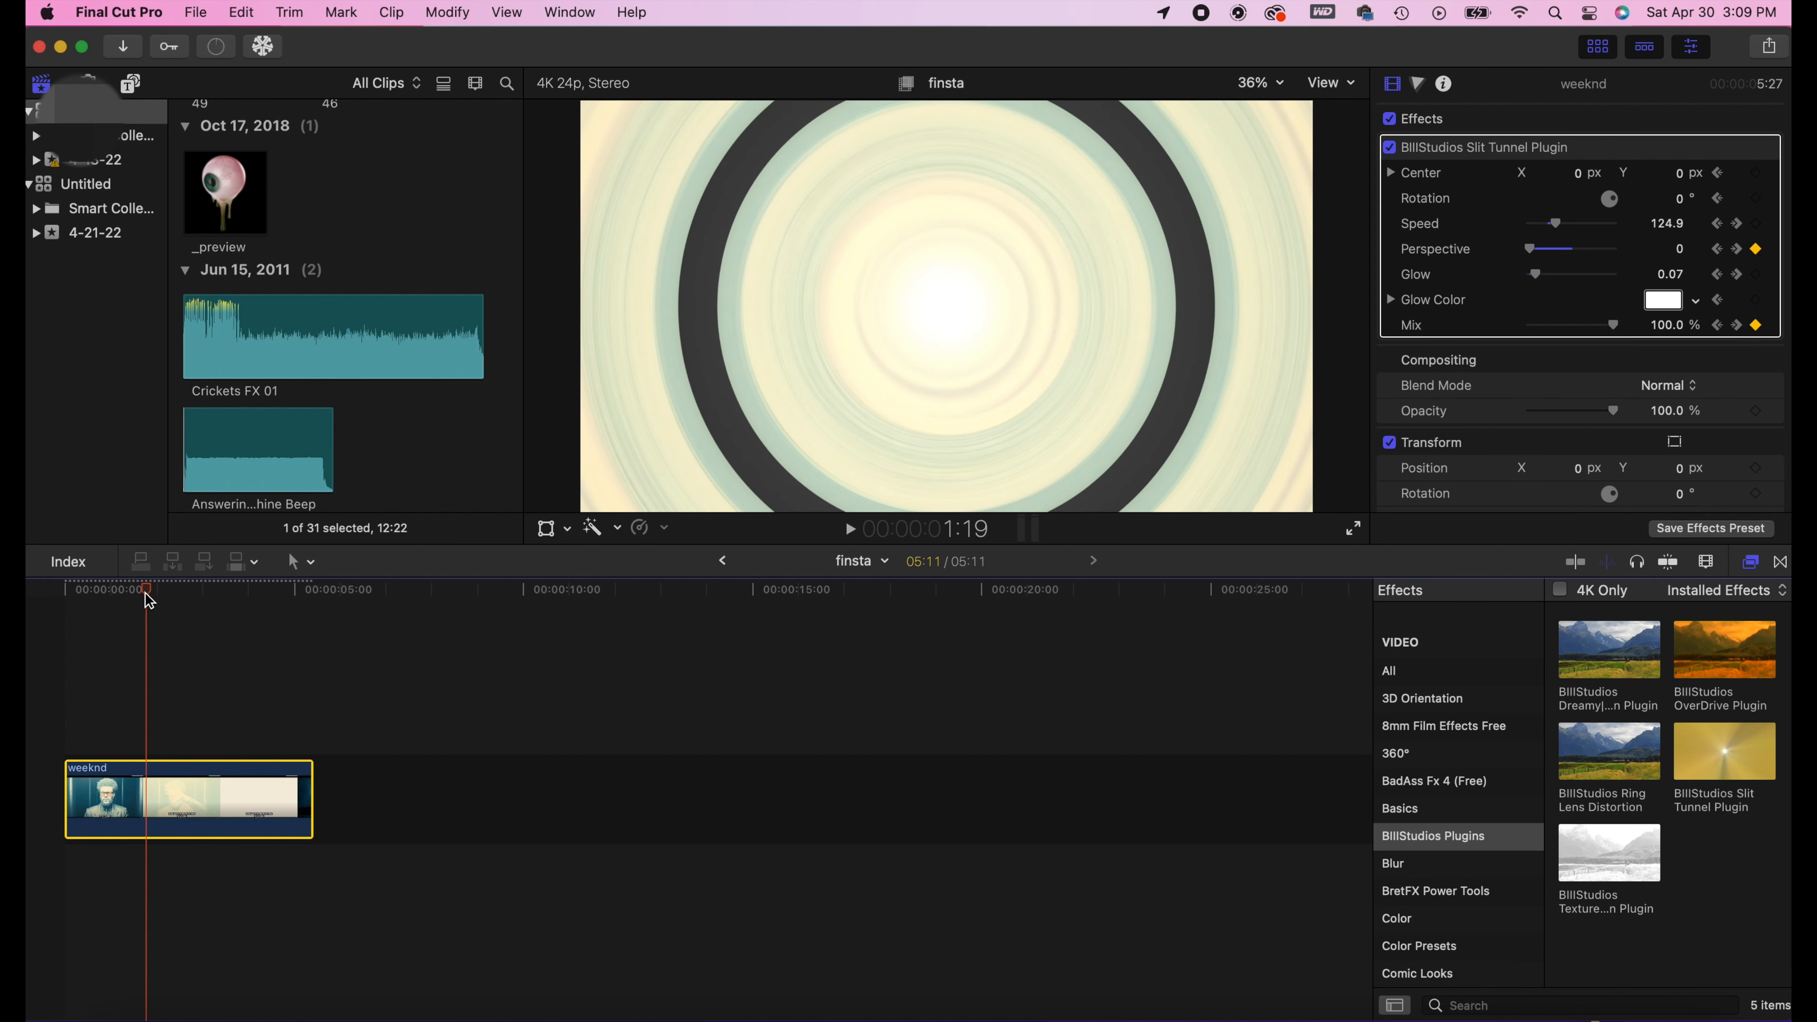
drag(150, 597, 36, 598)
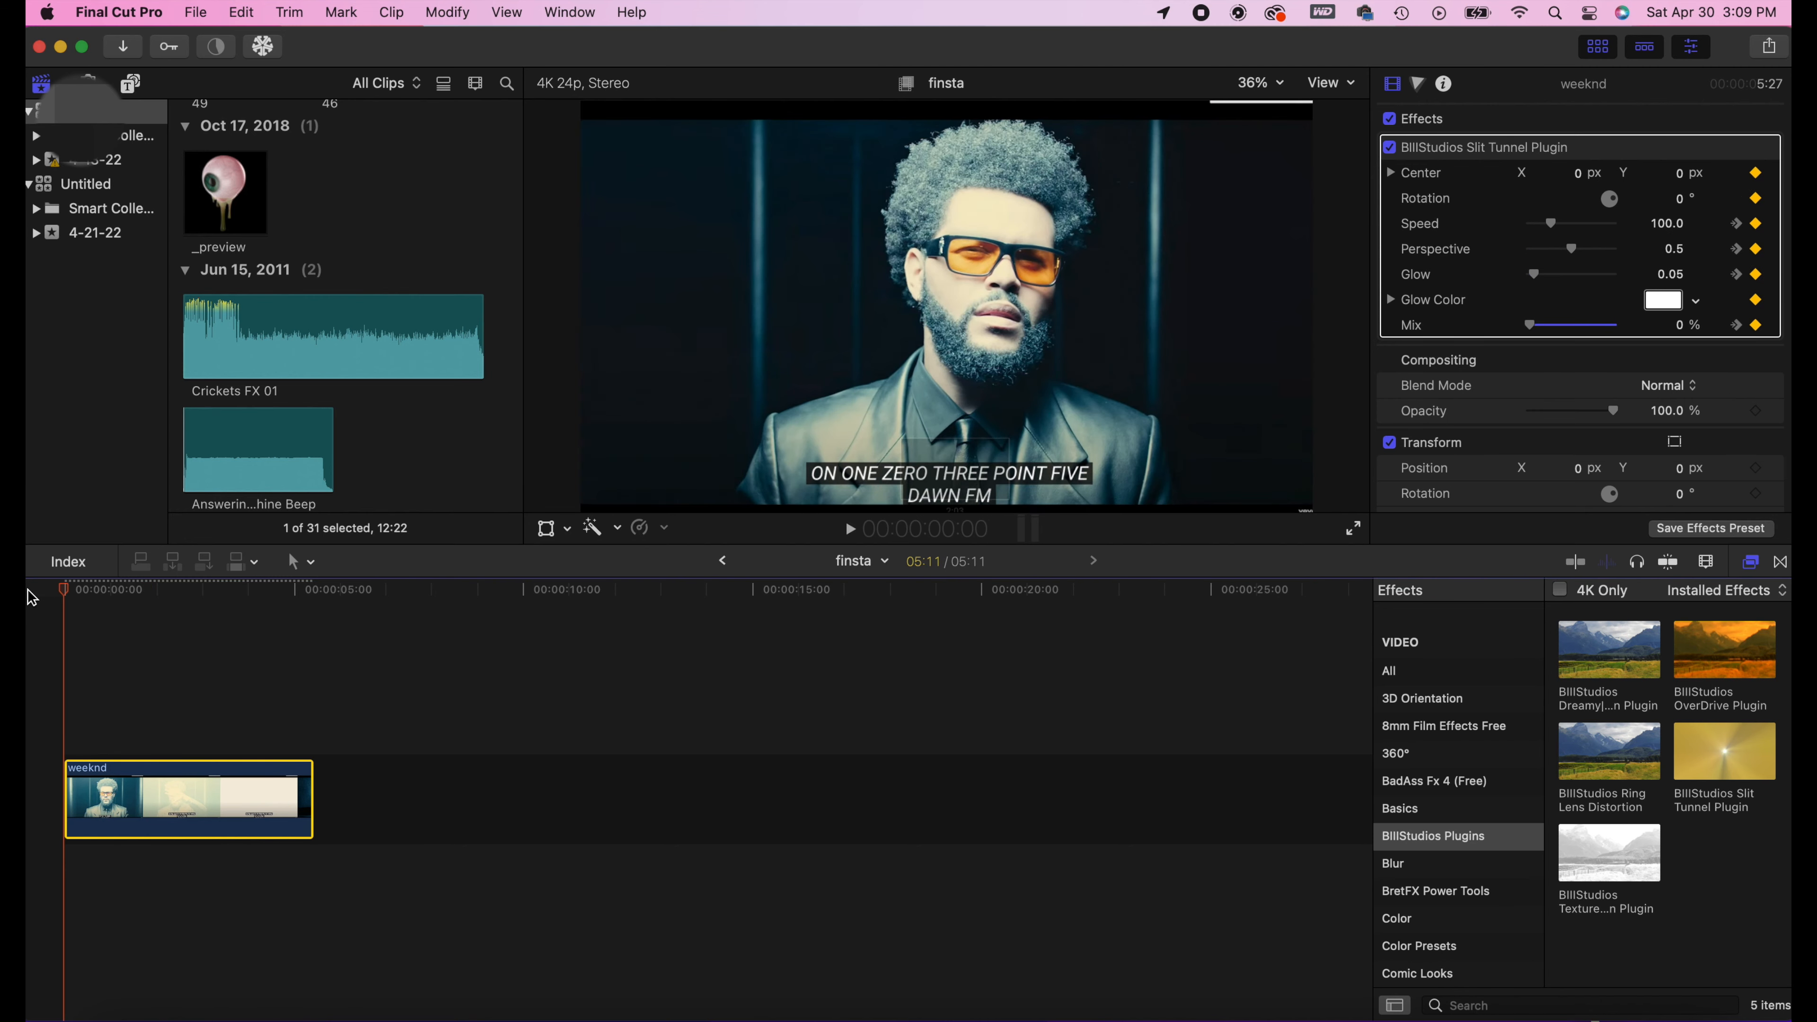
key(space)
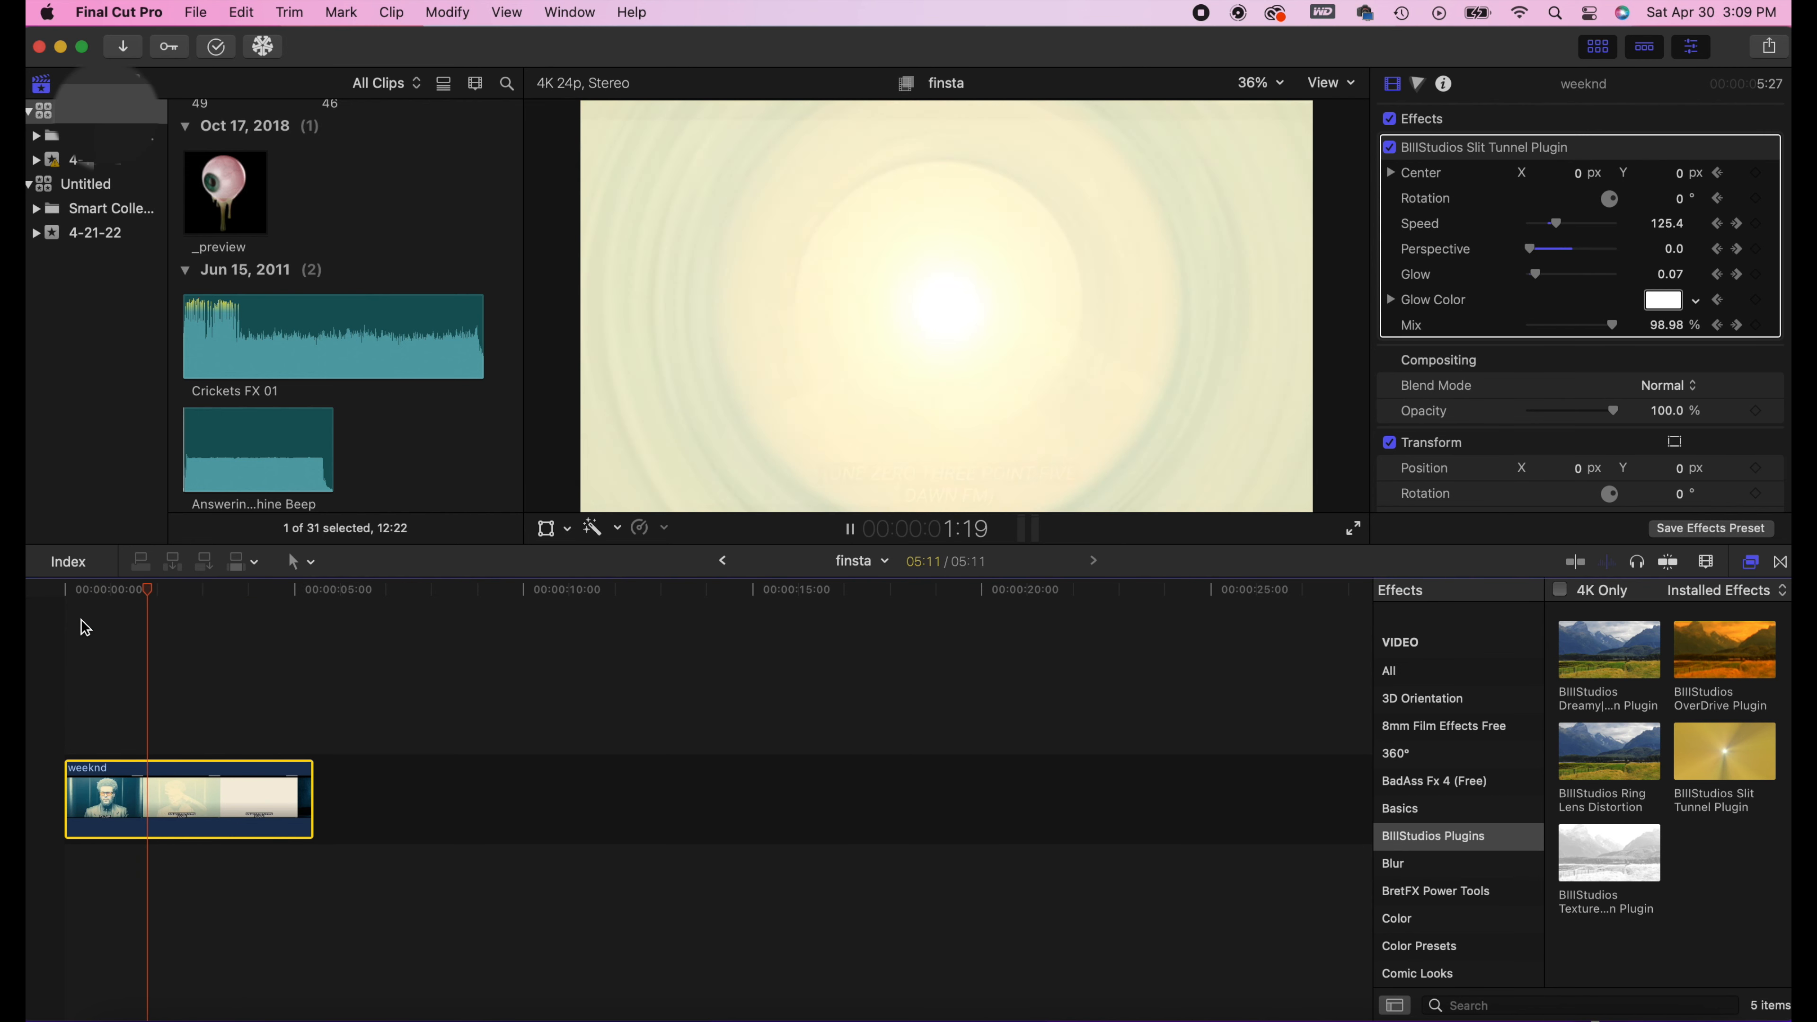
key(space)
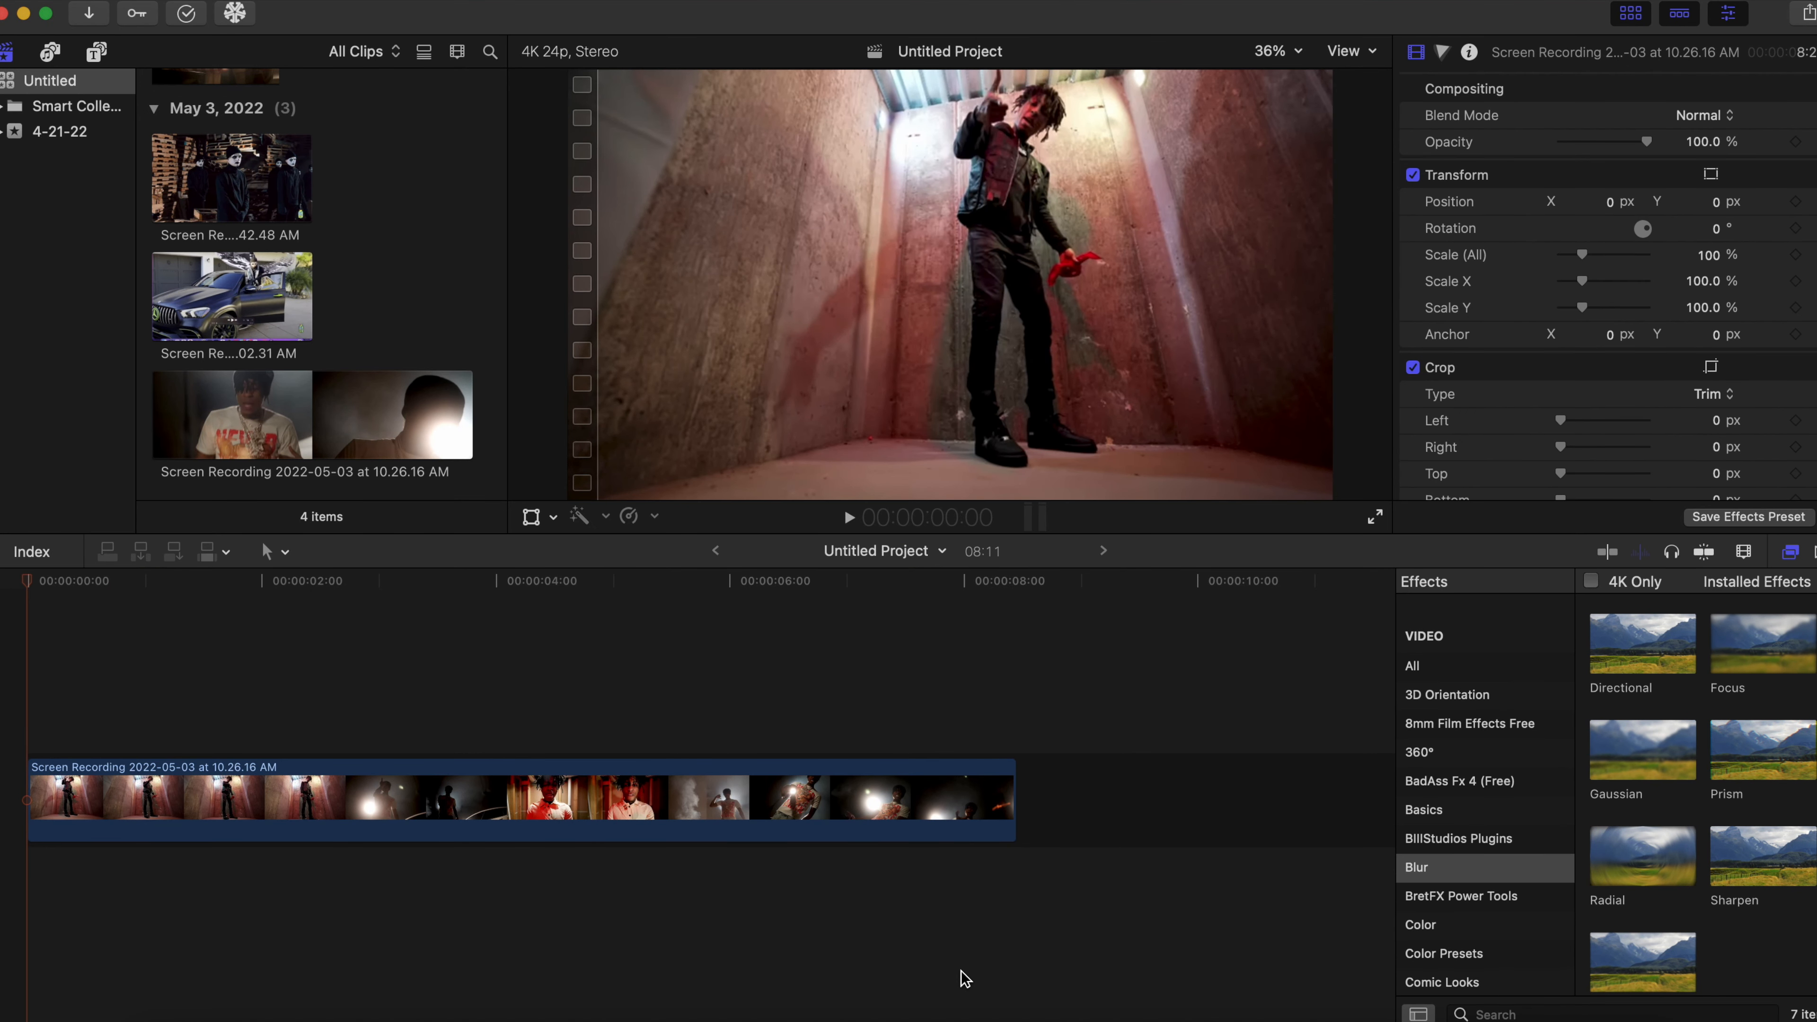
Step: Preview the opening of the 10.26.16 AM clip and add Position and Scale keyframes at its first frame
key(space)
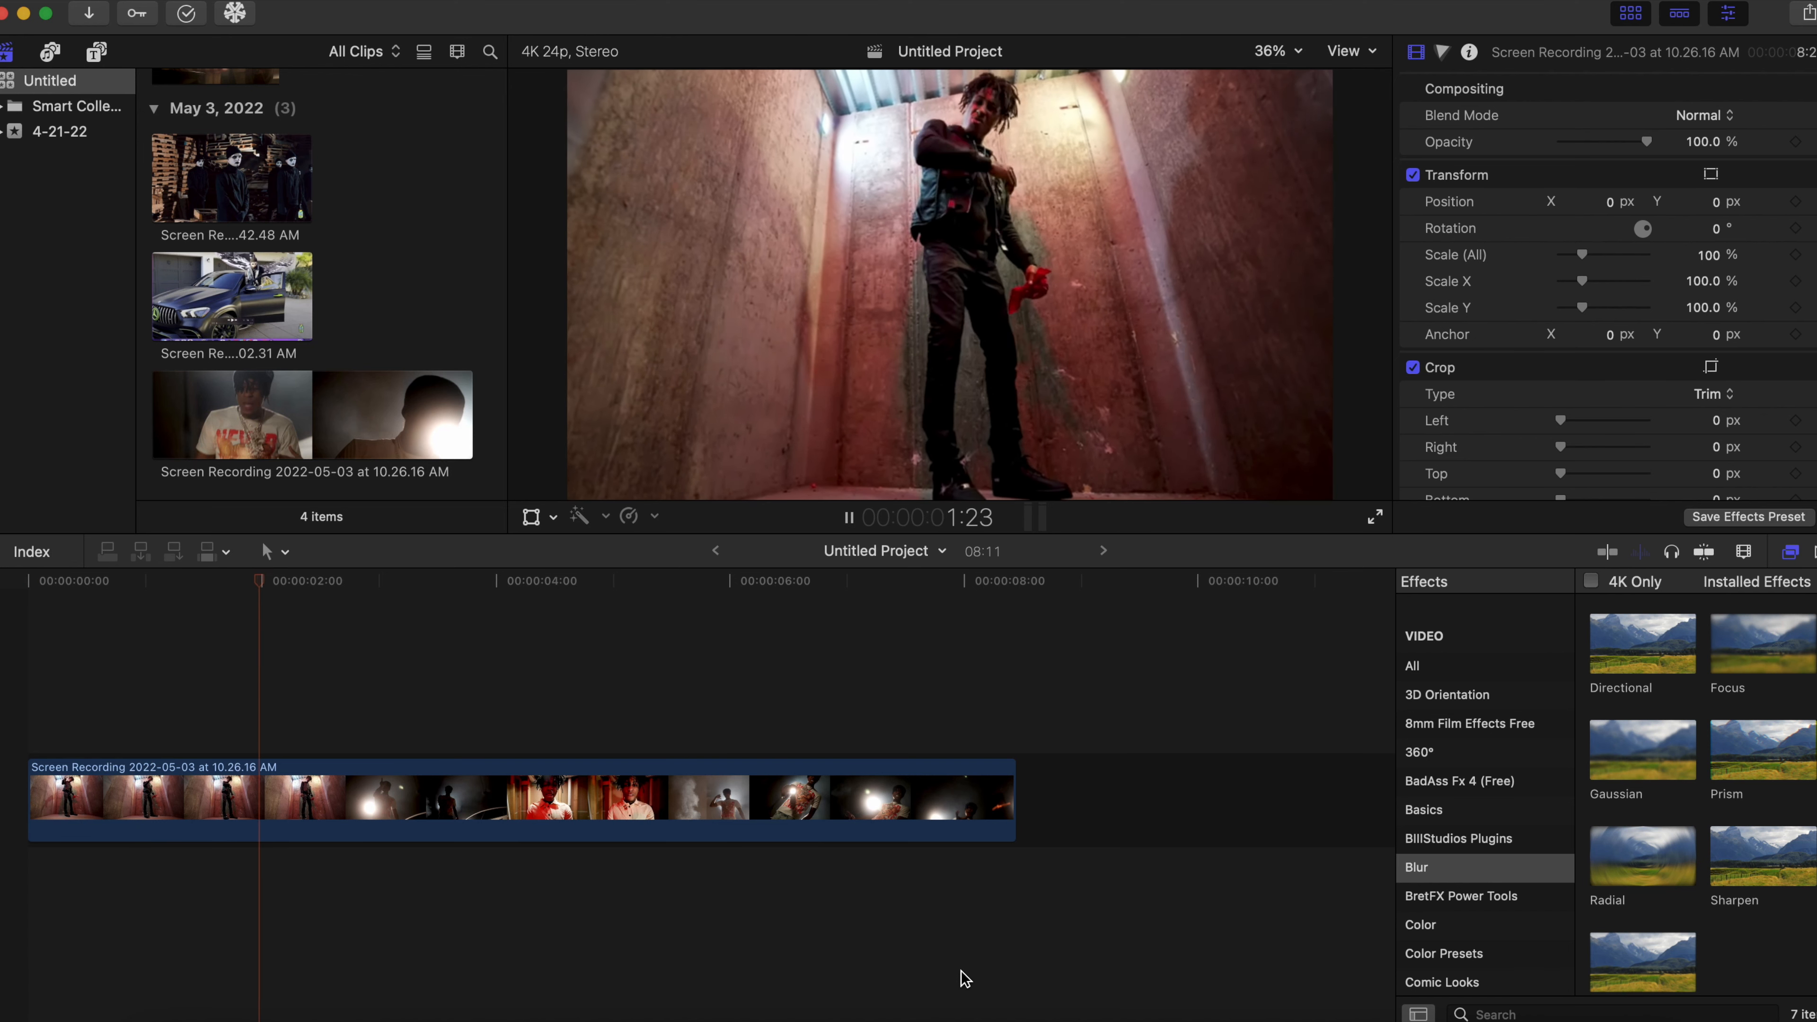
key(space)
drag(273, 586, 25, 651)
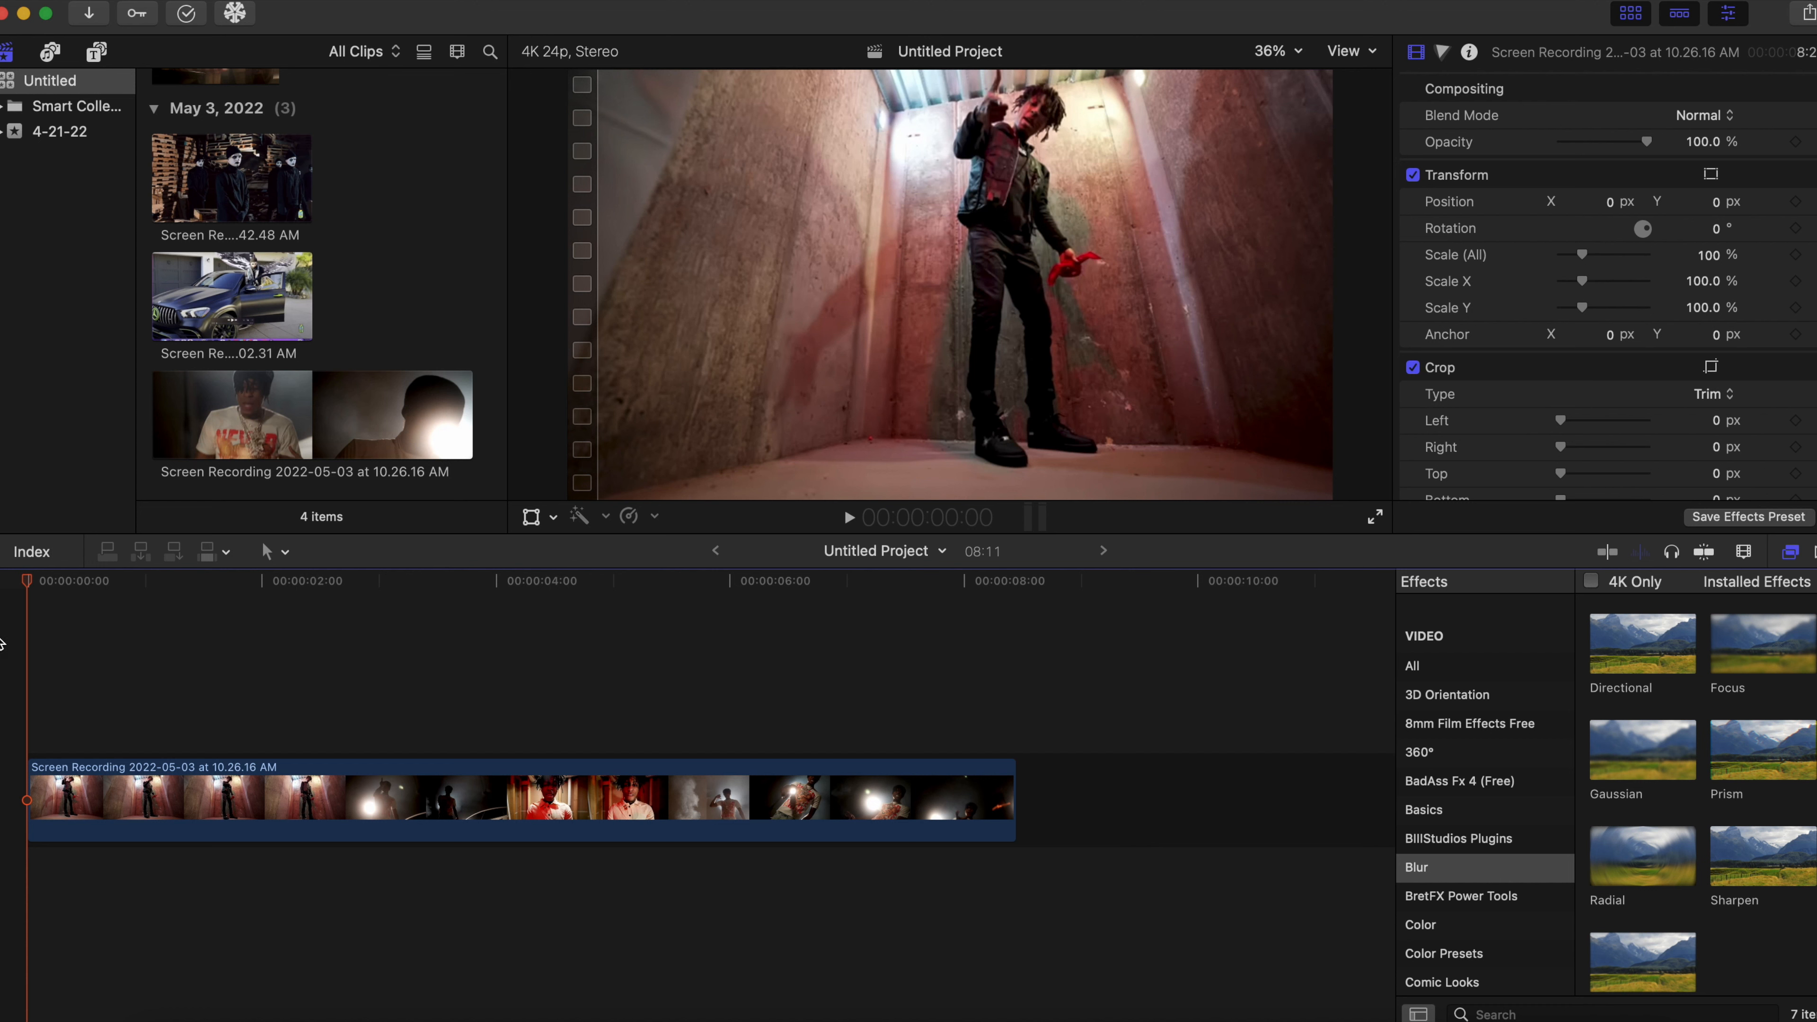
click(1796, 202)
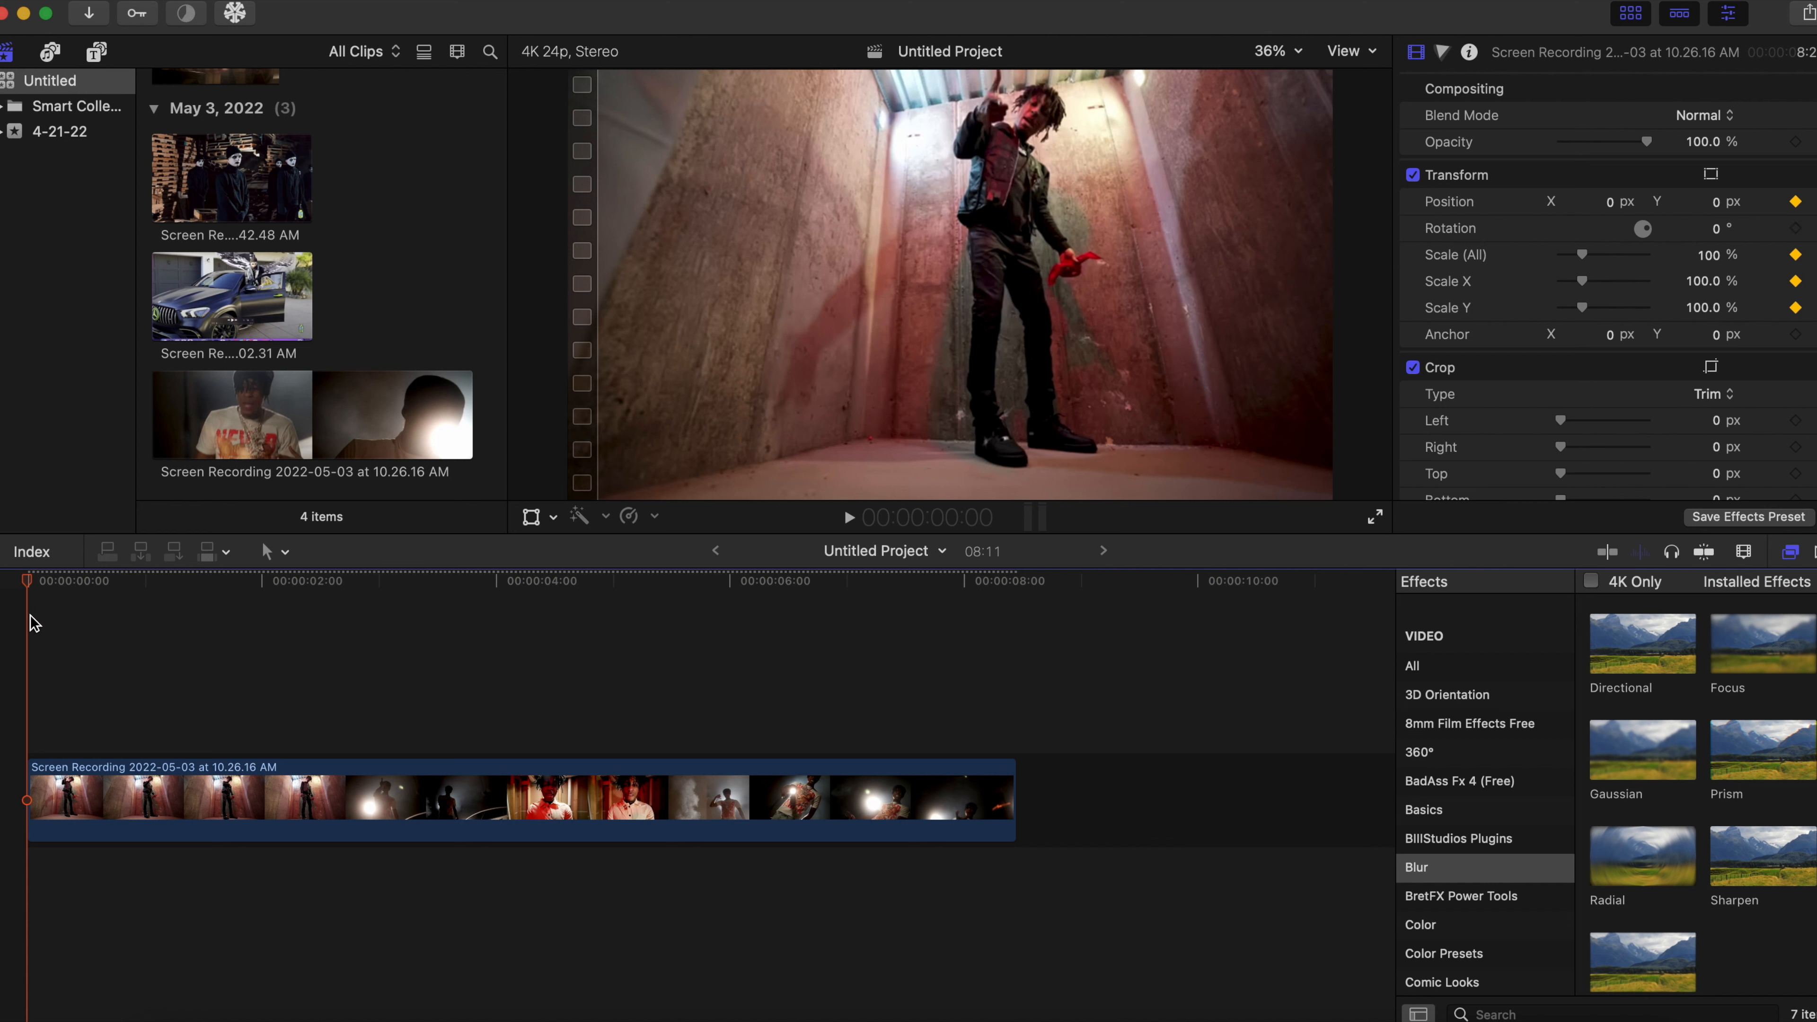
Step: At frame 14, scale the clip to 171% and shift it down and to the left in the viewer to frame the performer's upper body
drag(26, 585, 96, 599)
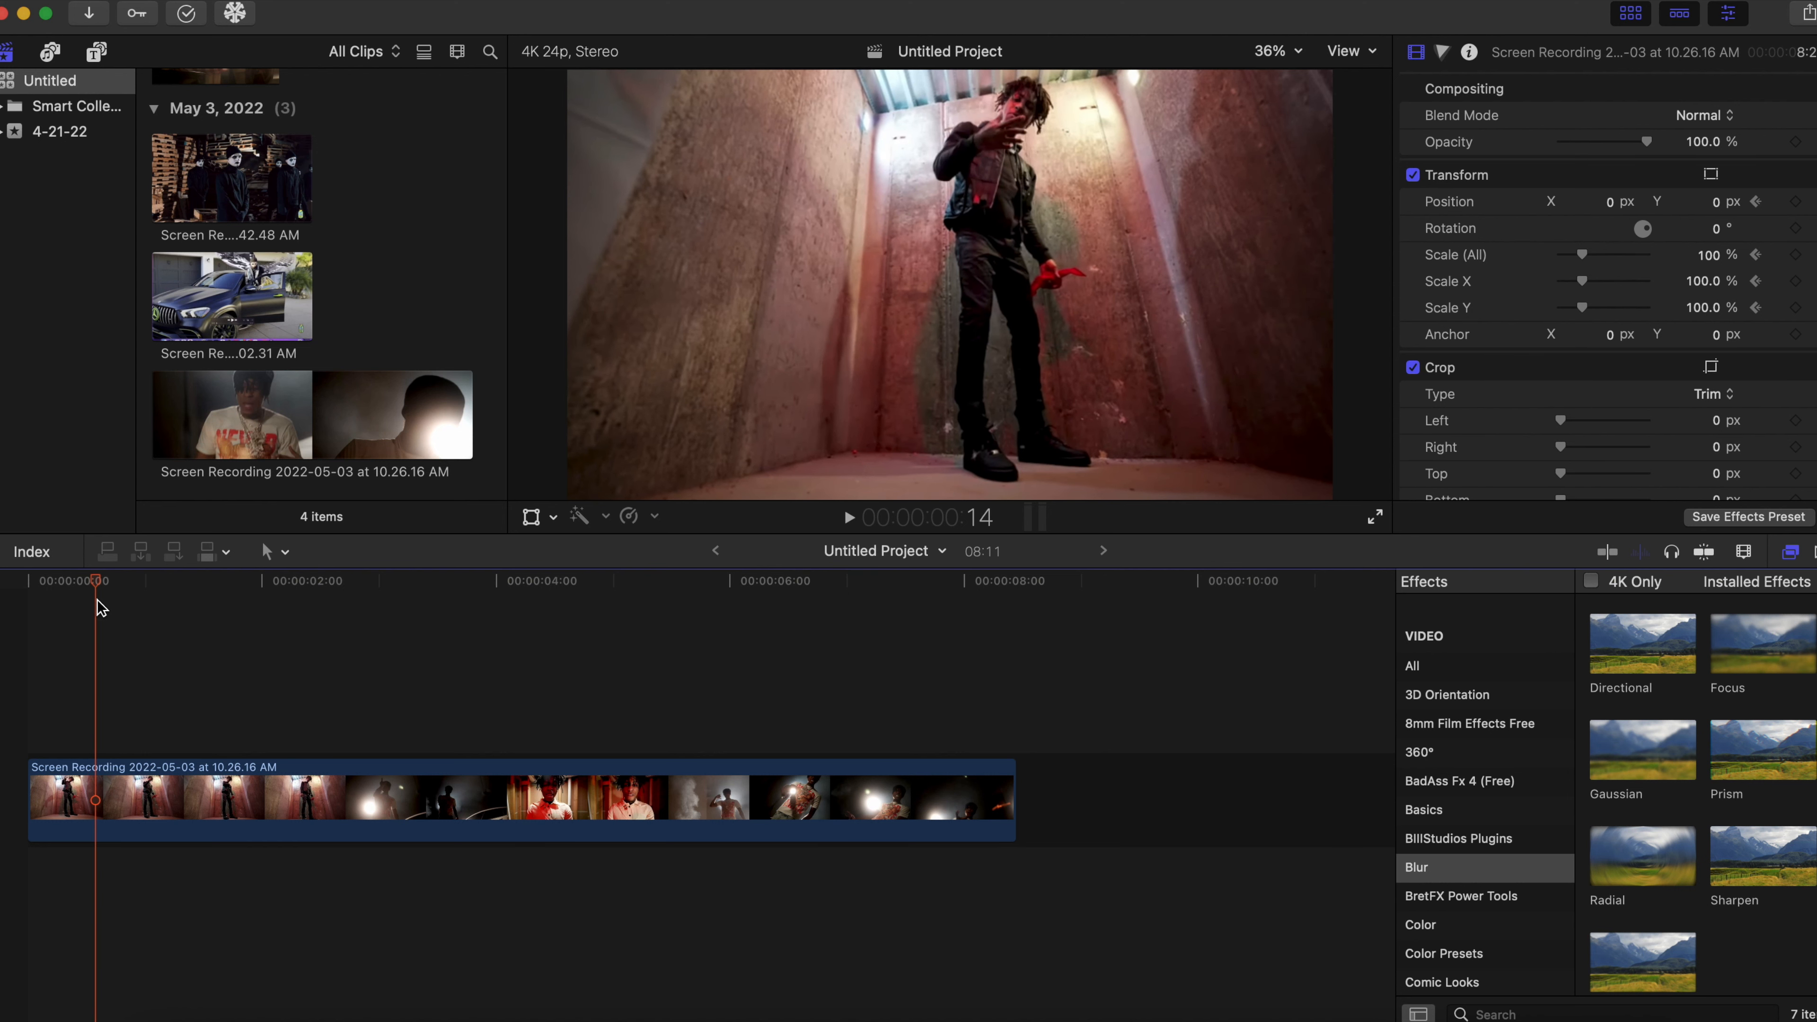
click(531, 516)
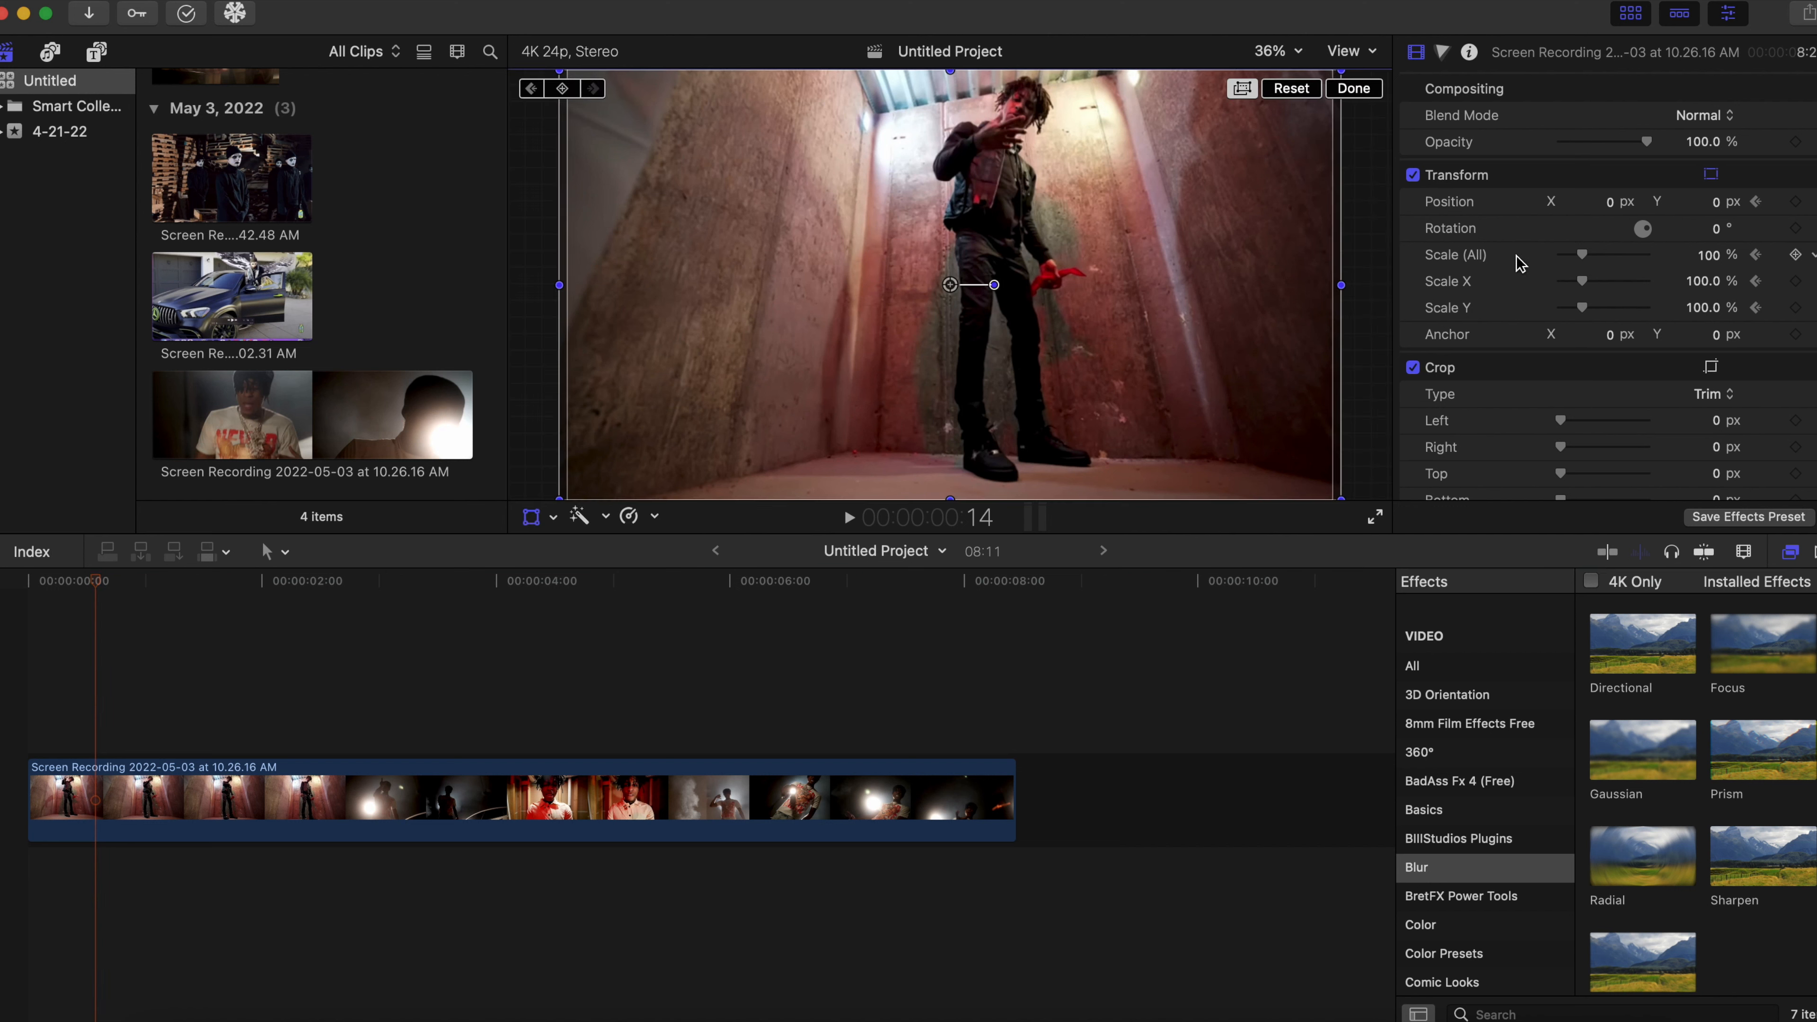
click(1581, 254)
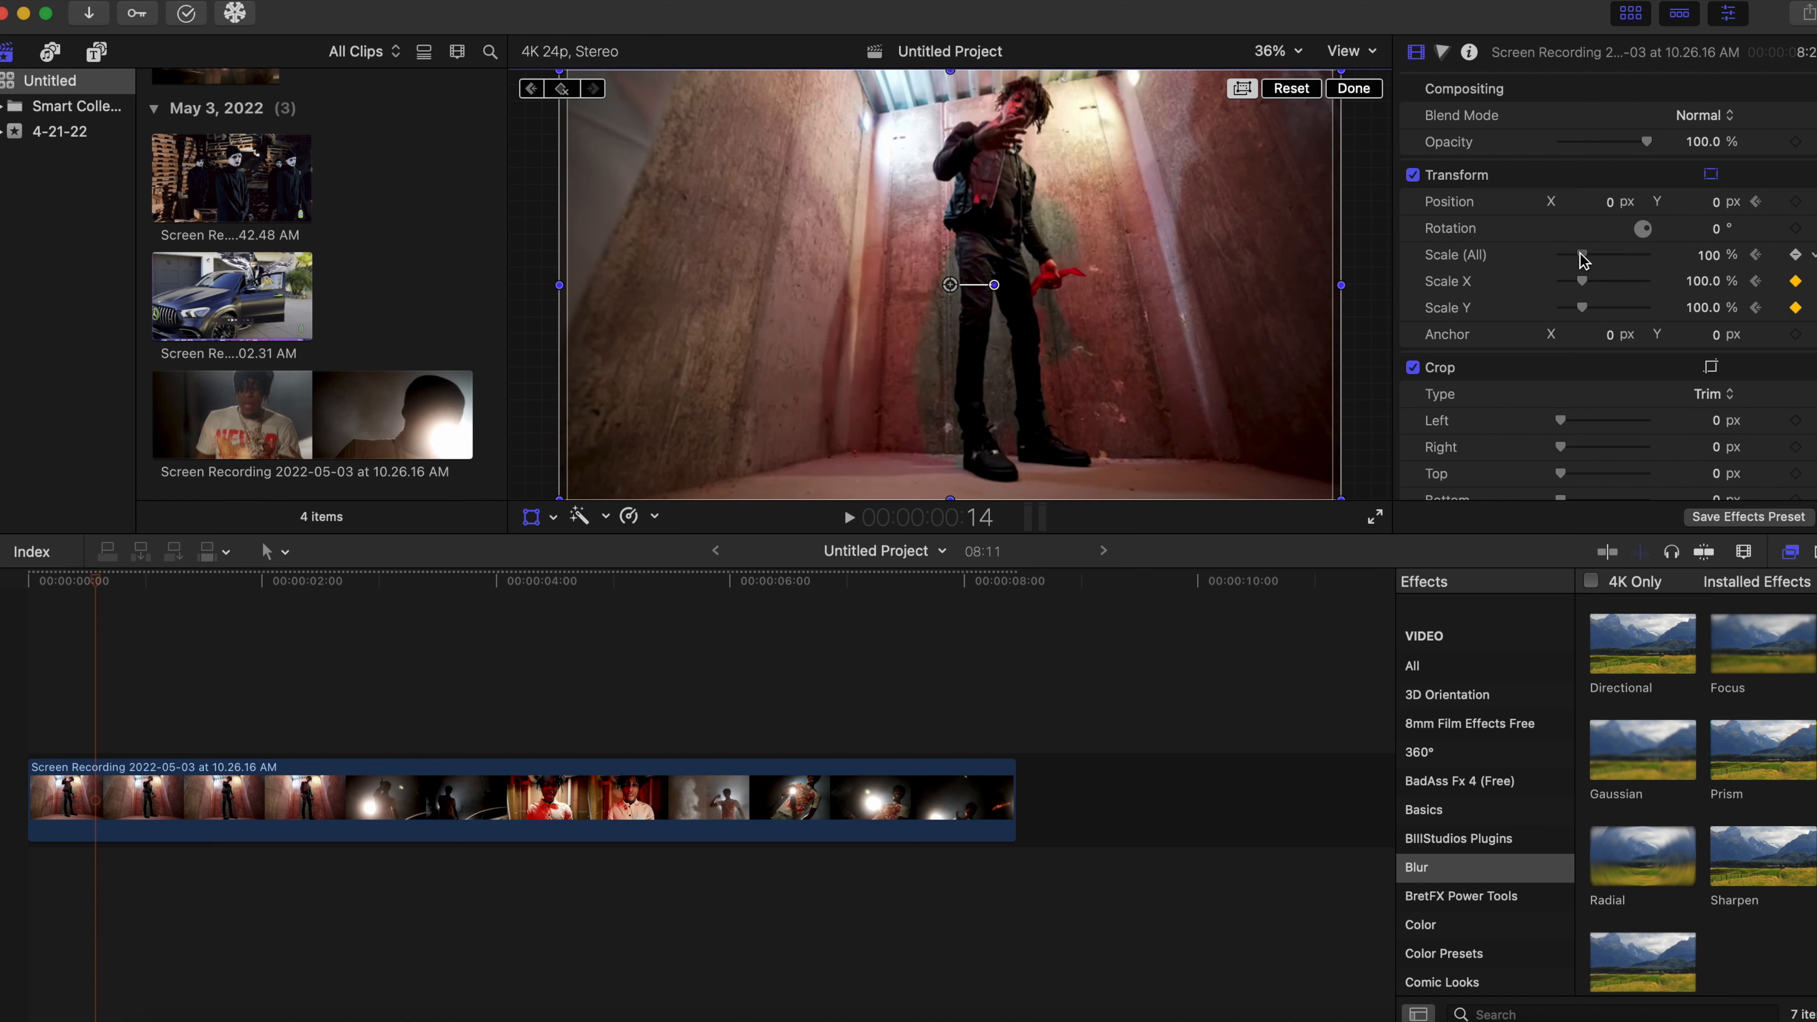
drag(1580, 254, 1596, 254)
drag(1048, 123, 960, 280)
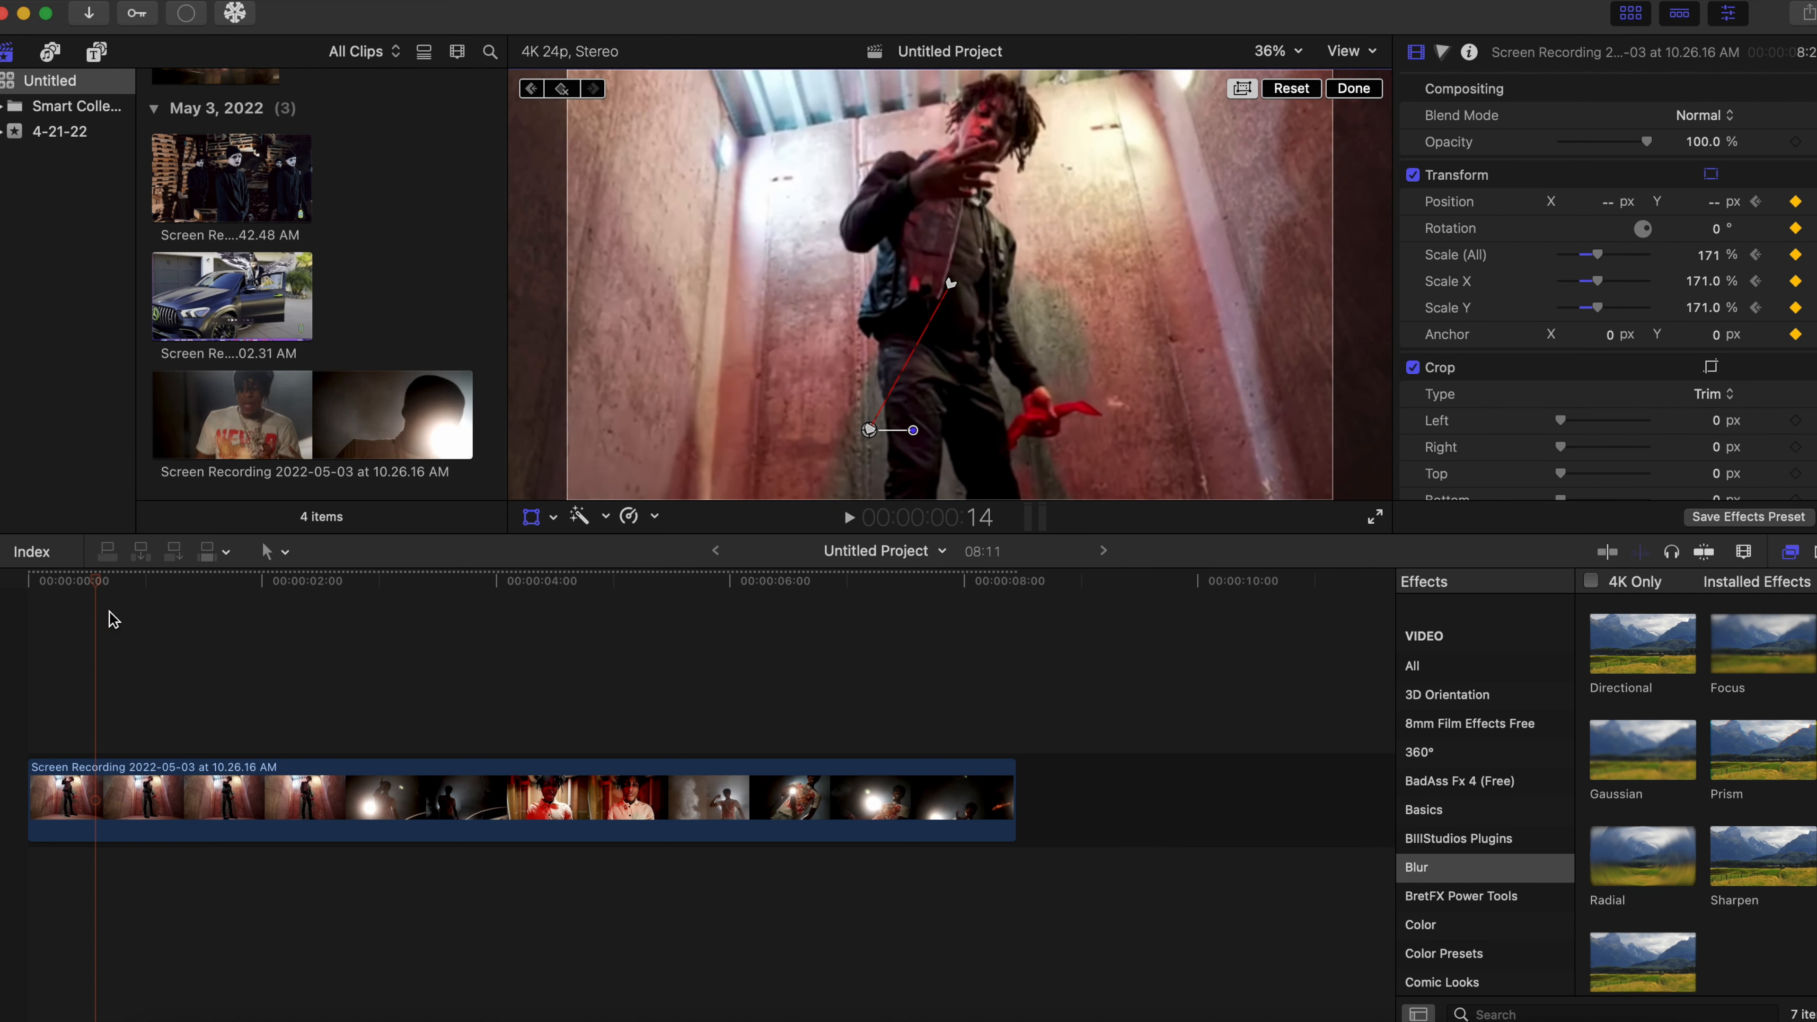
Step: Play the clip from its start to review the zoom-in movement
drag(98, 575, 26, 578)
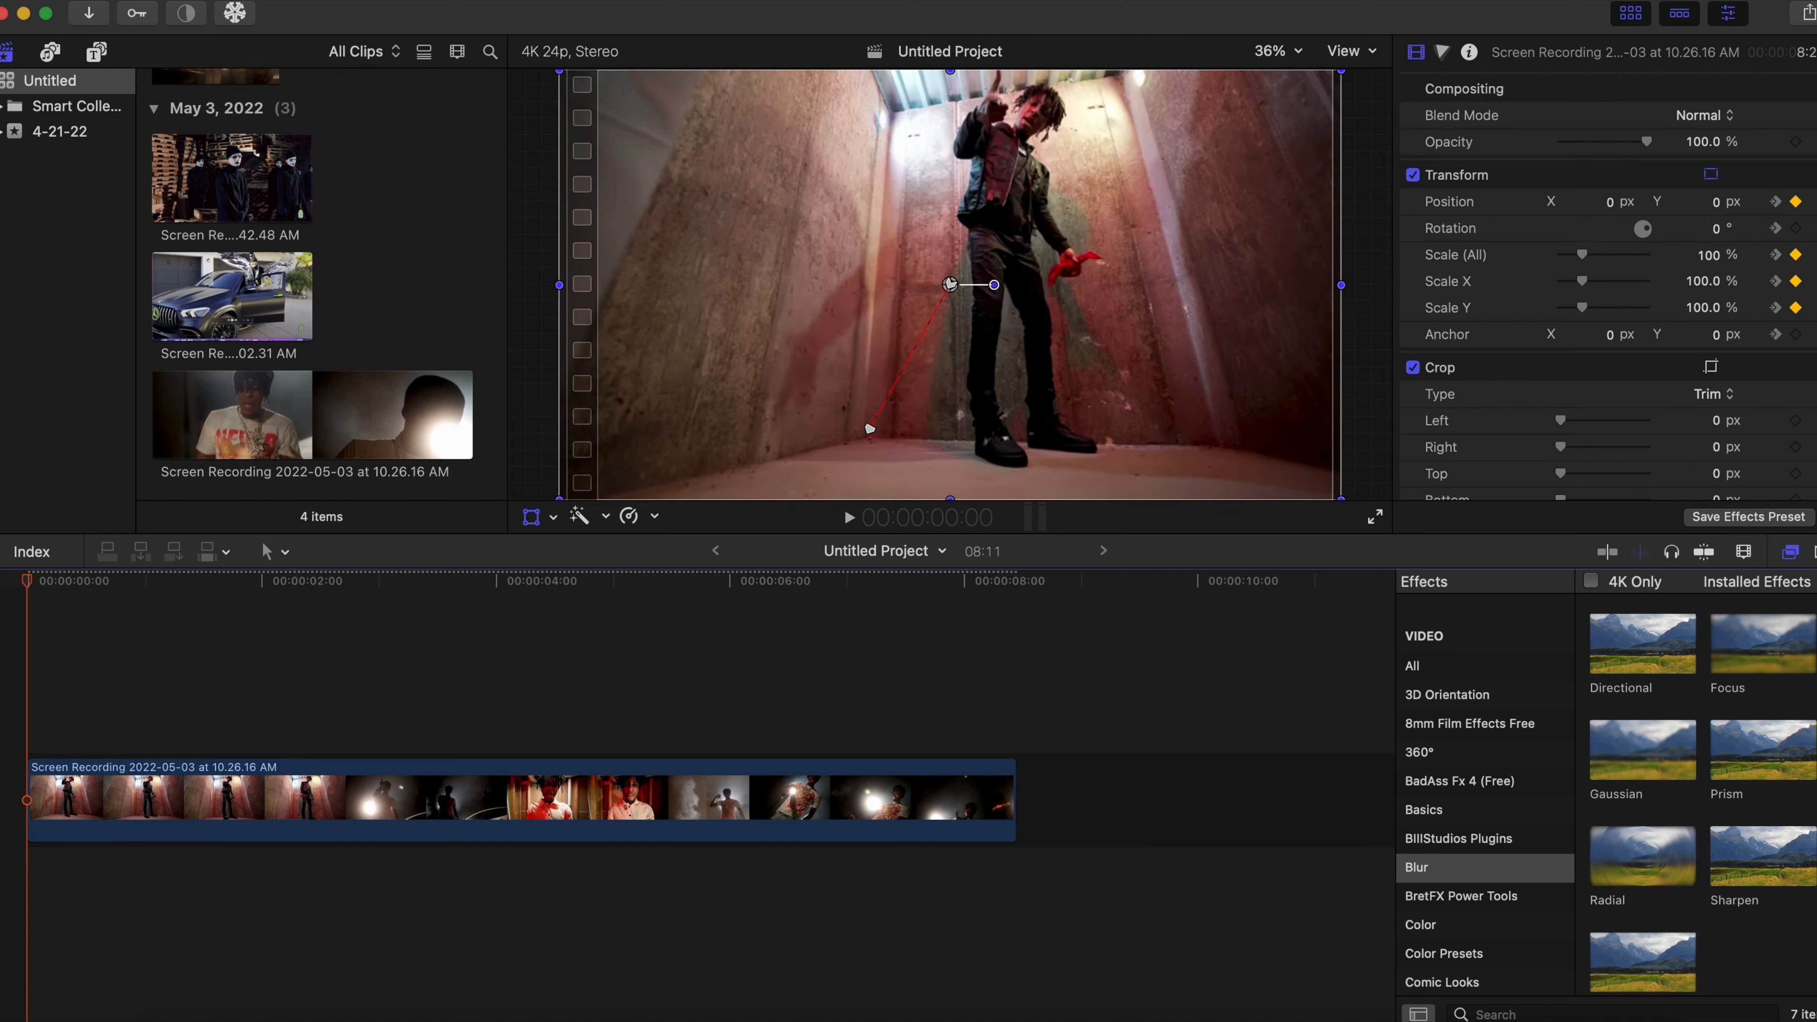
key(space)
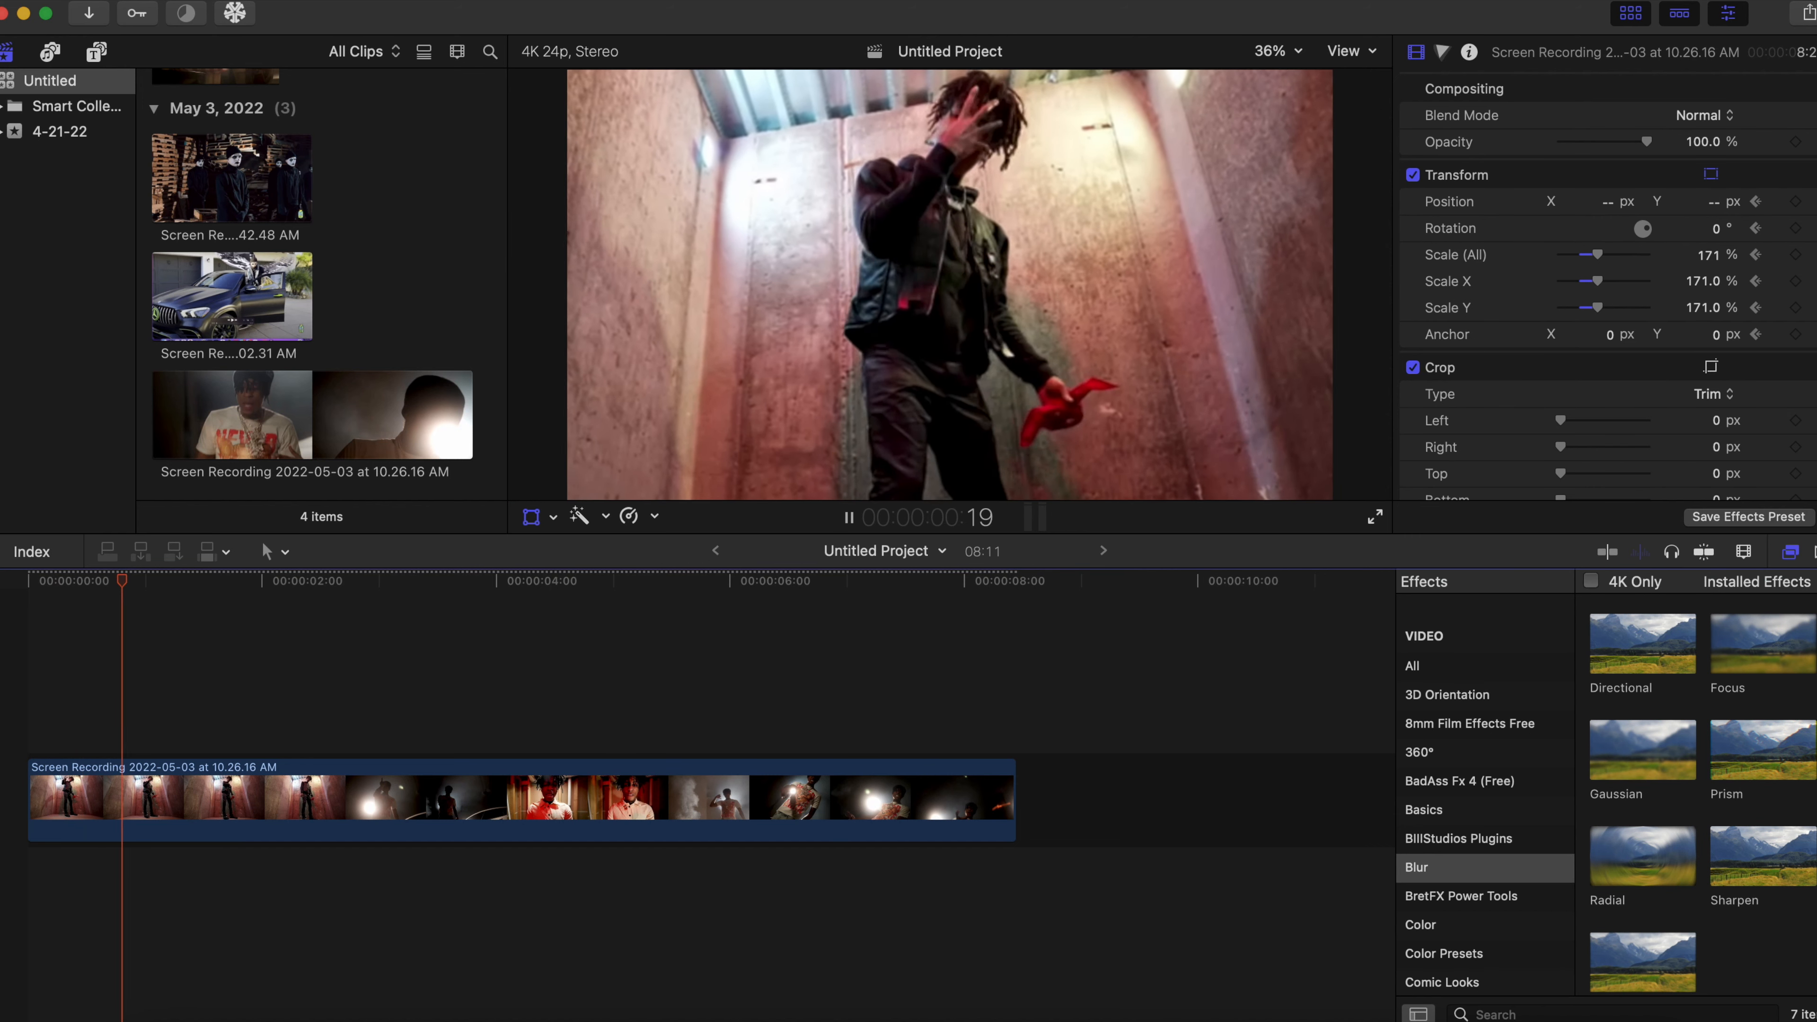
key(space)
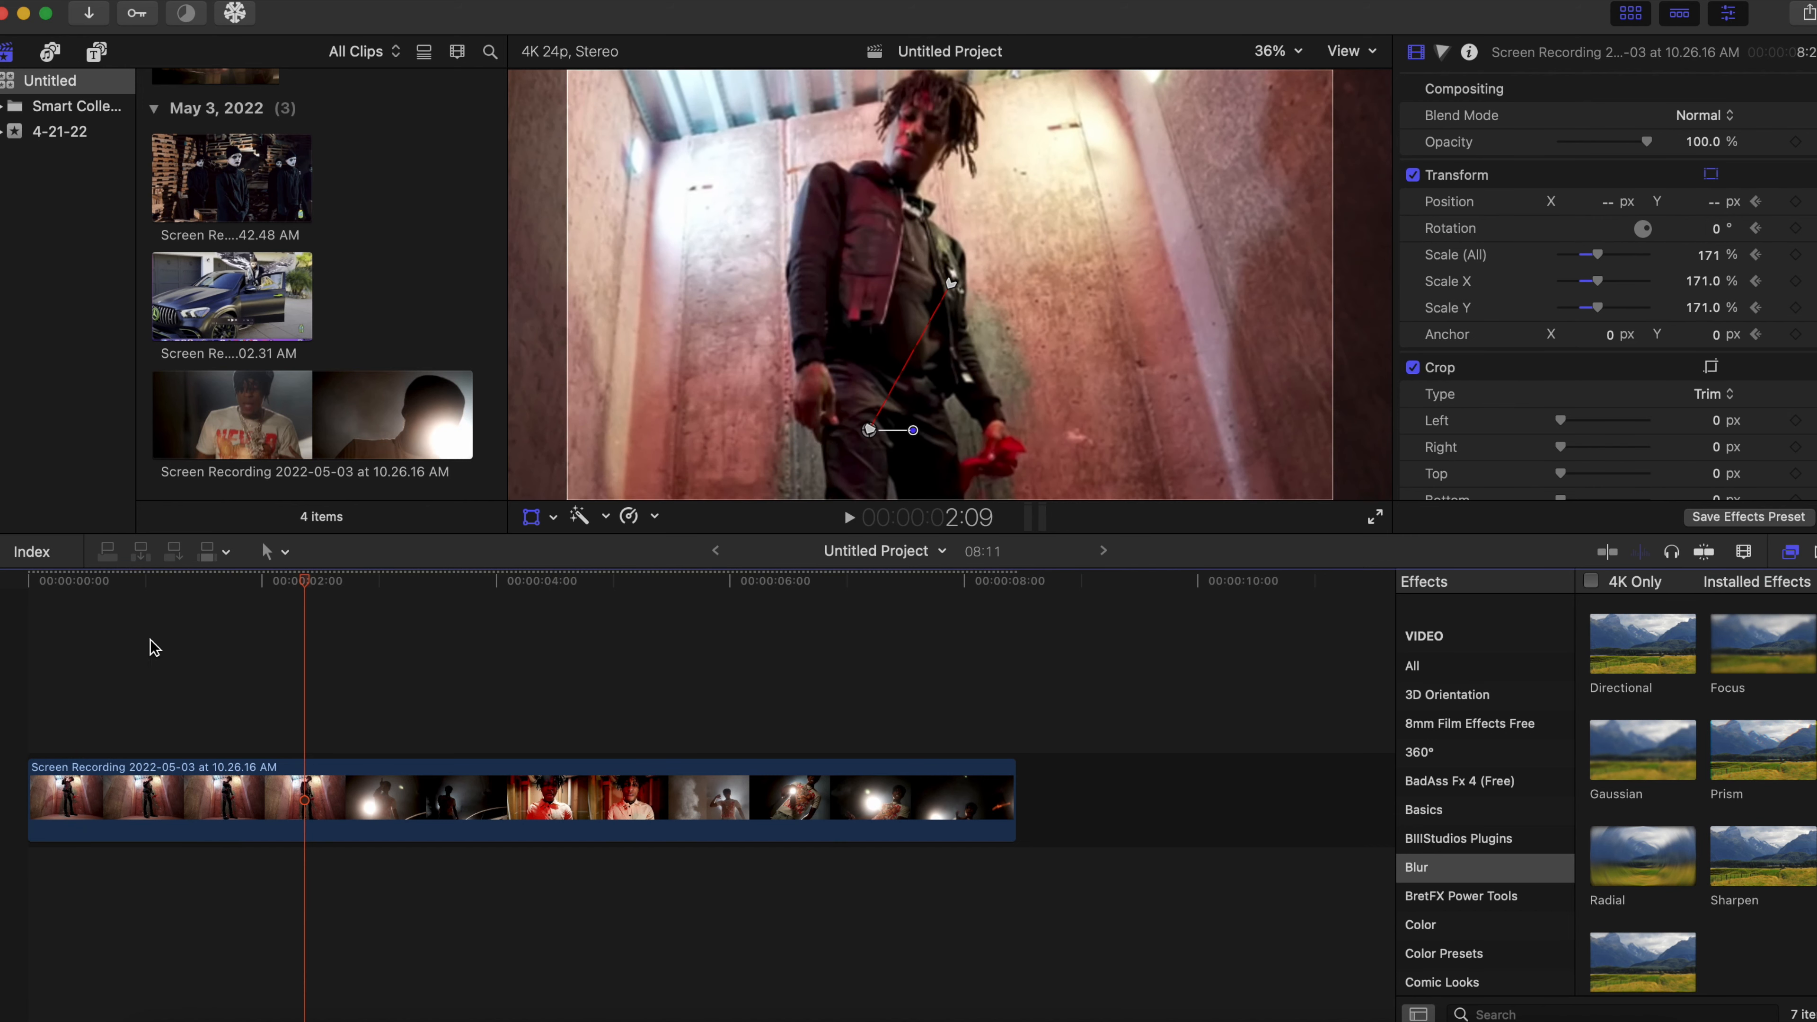
Step: At 1:13, set the clip's scale to 100% and shift it up and to the right to fill the frame
drag(306, 581, 214, 617)
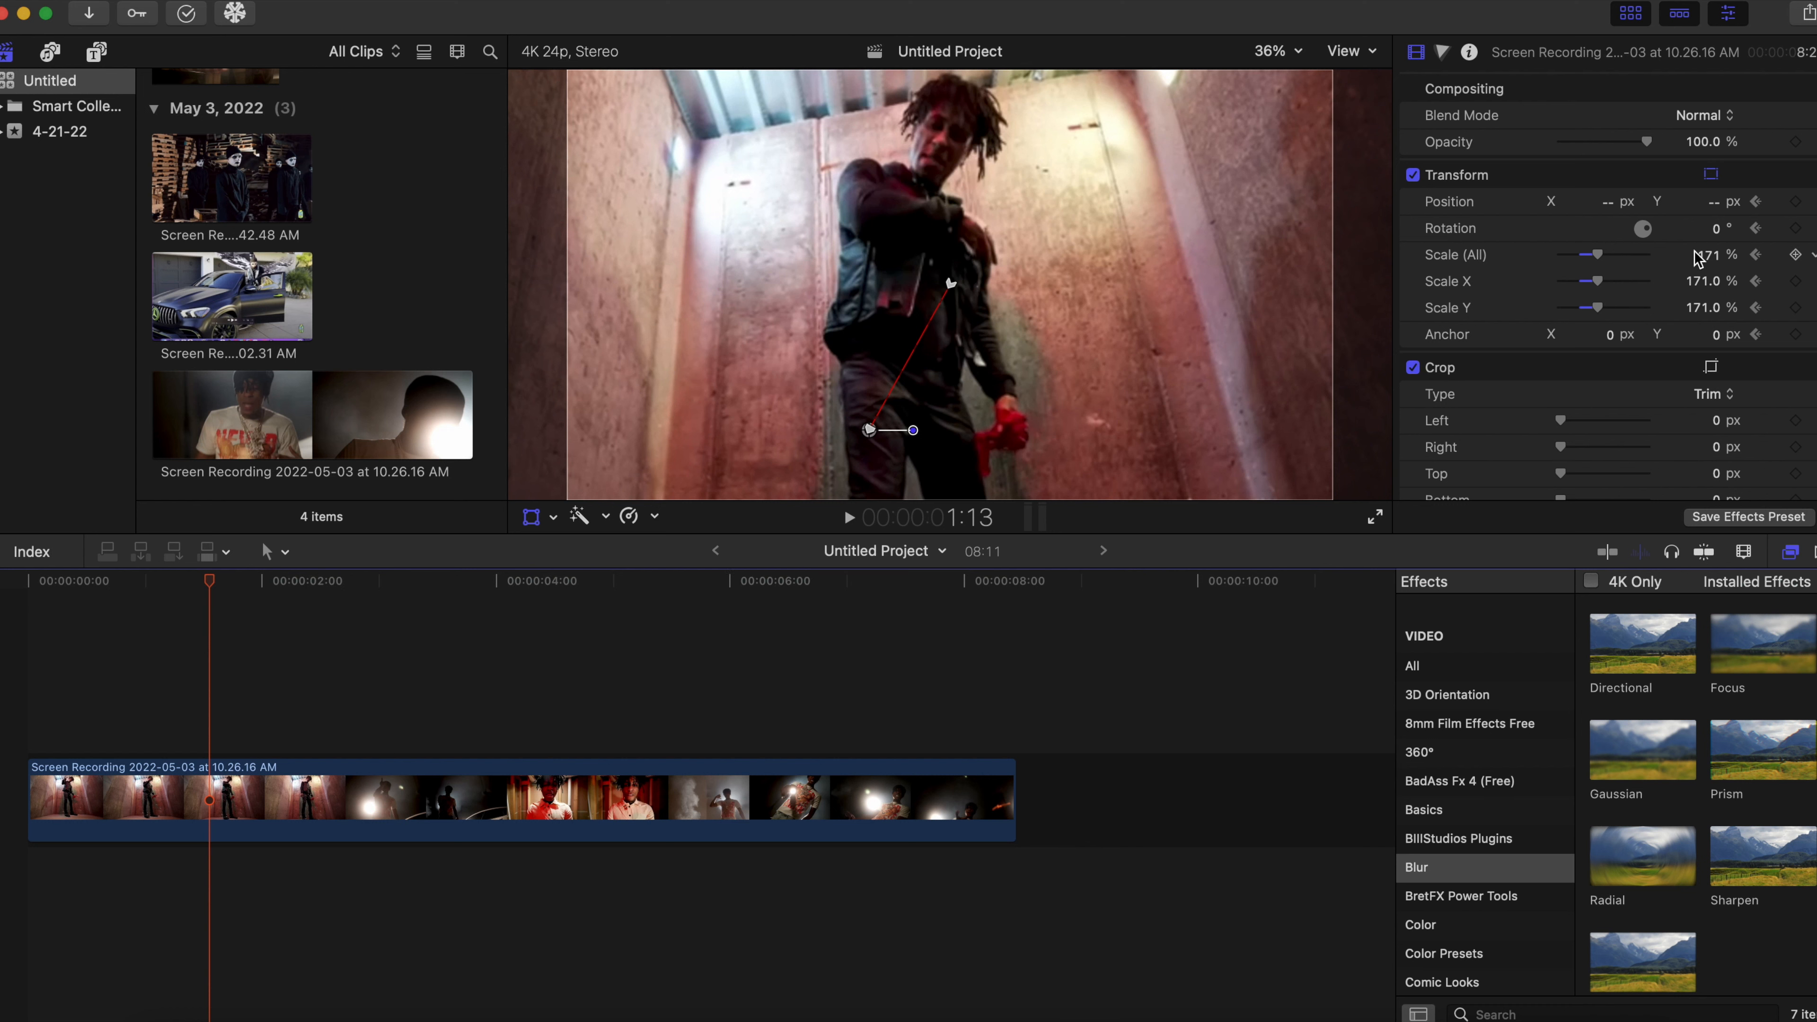
click(1707, 260)
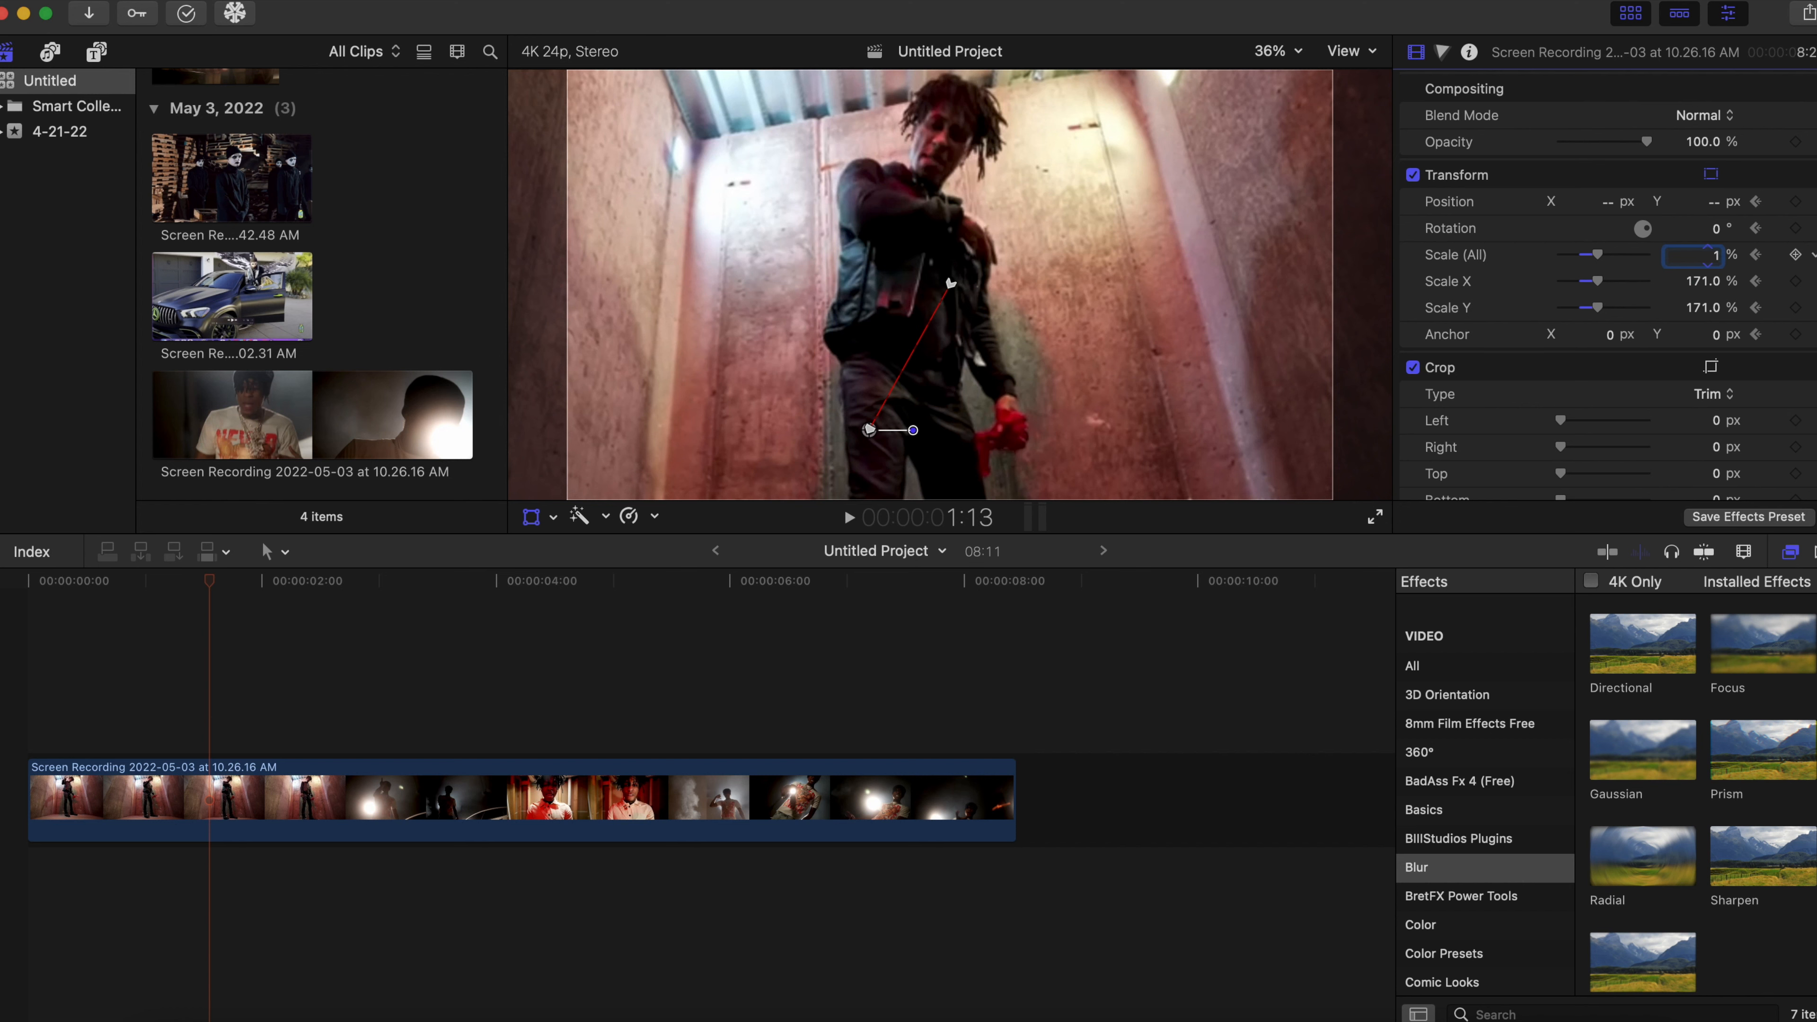
text(100)
key(Return)
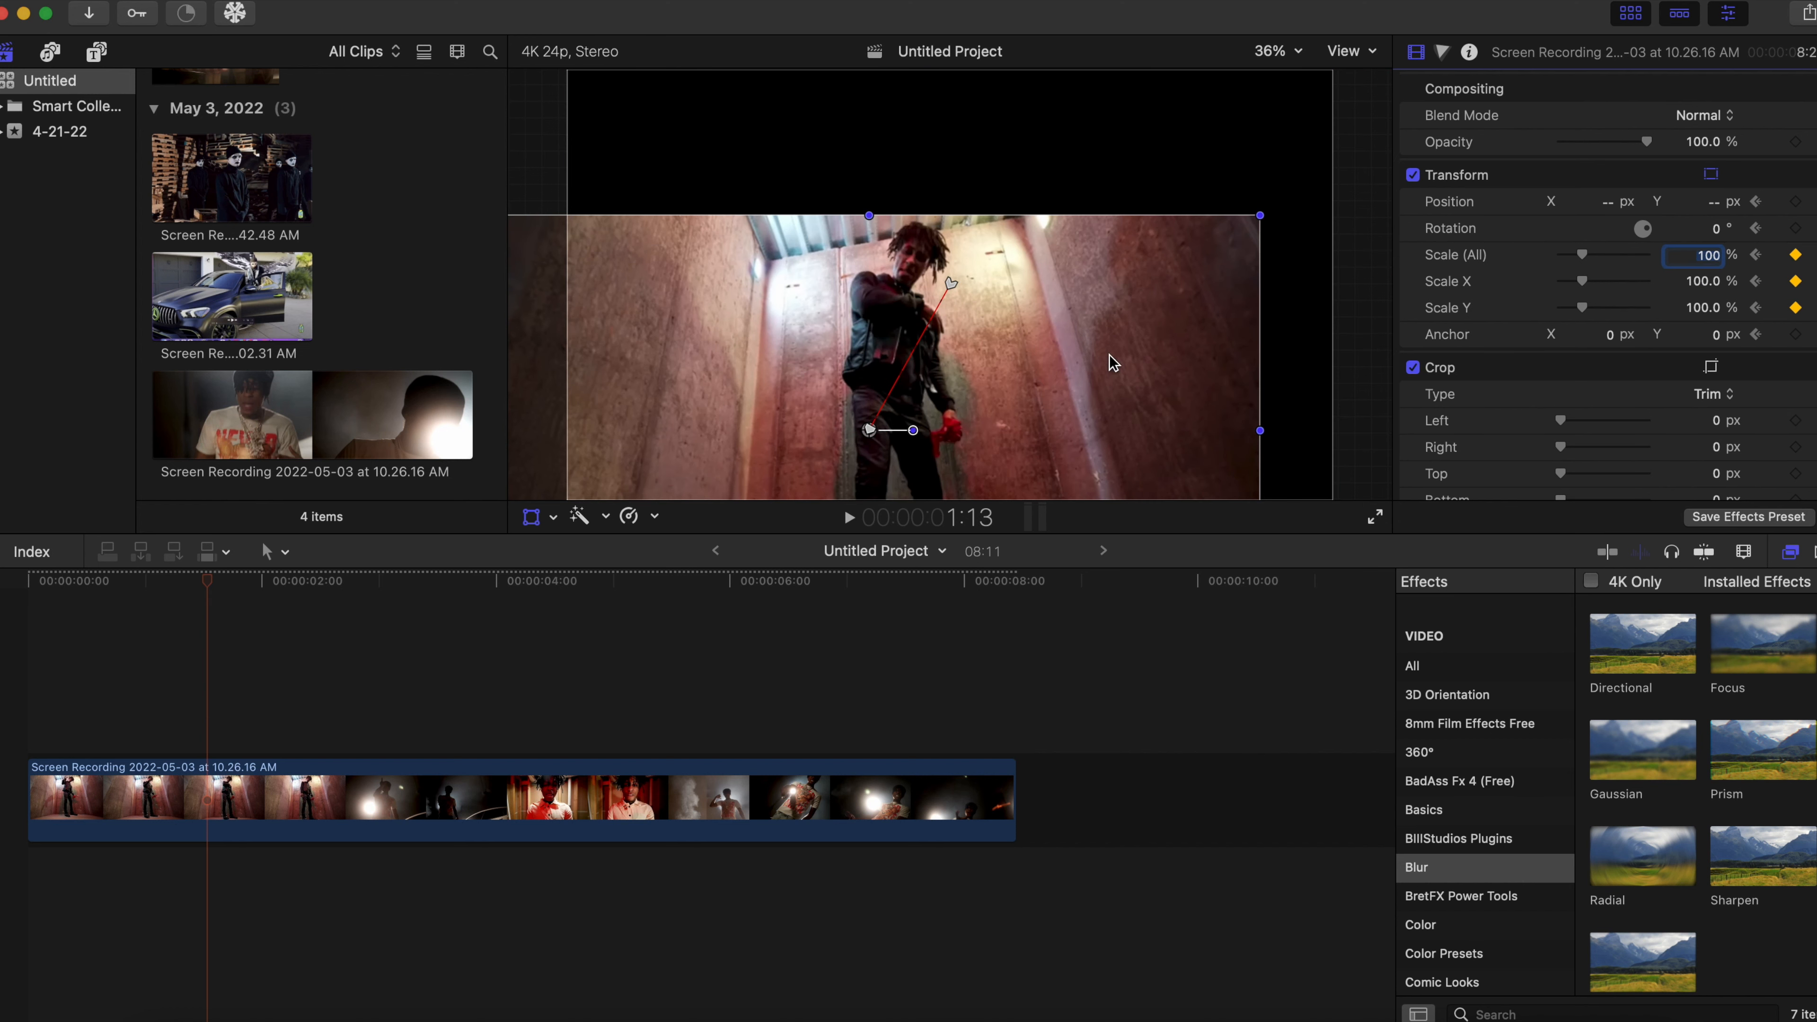
drag(1113, 362, 1177, 210)
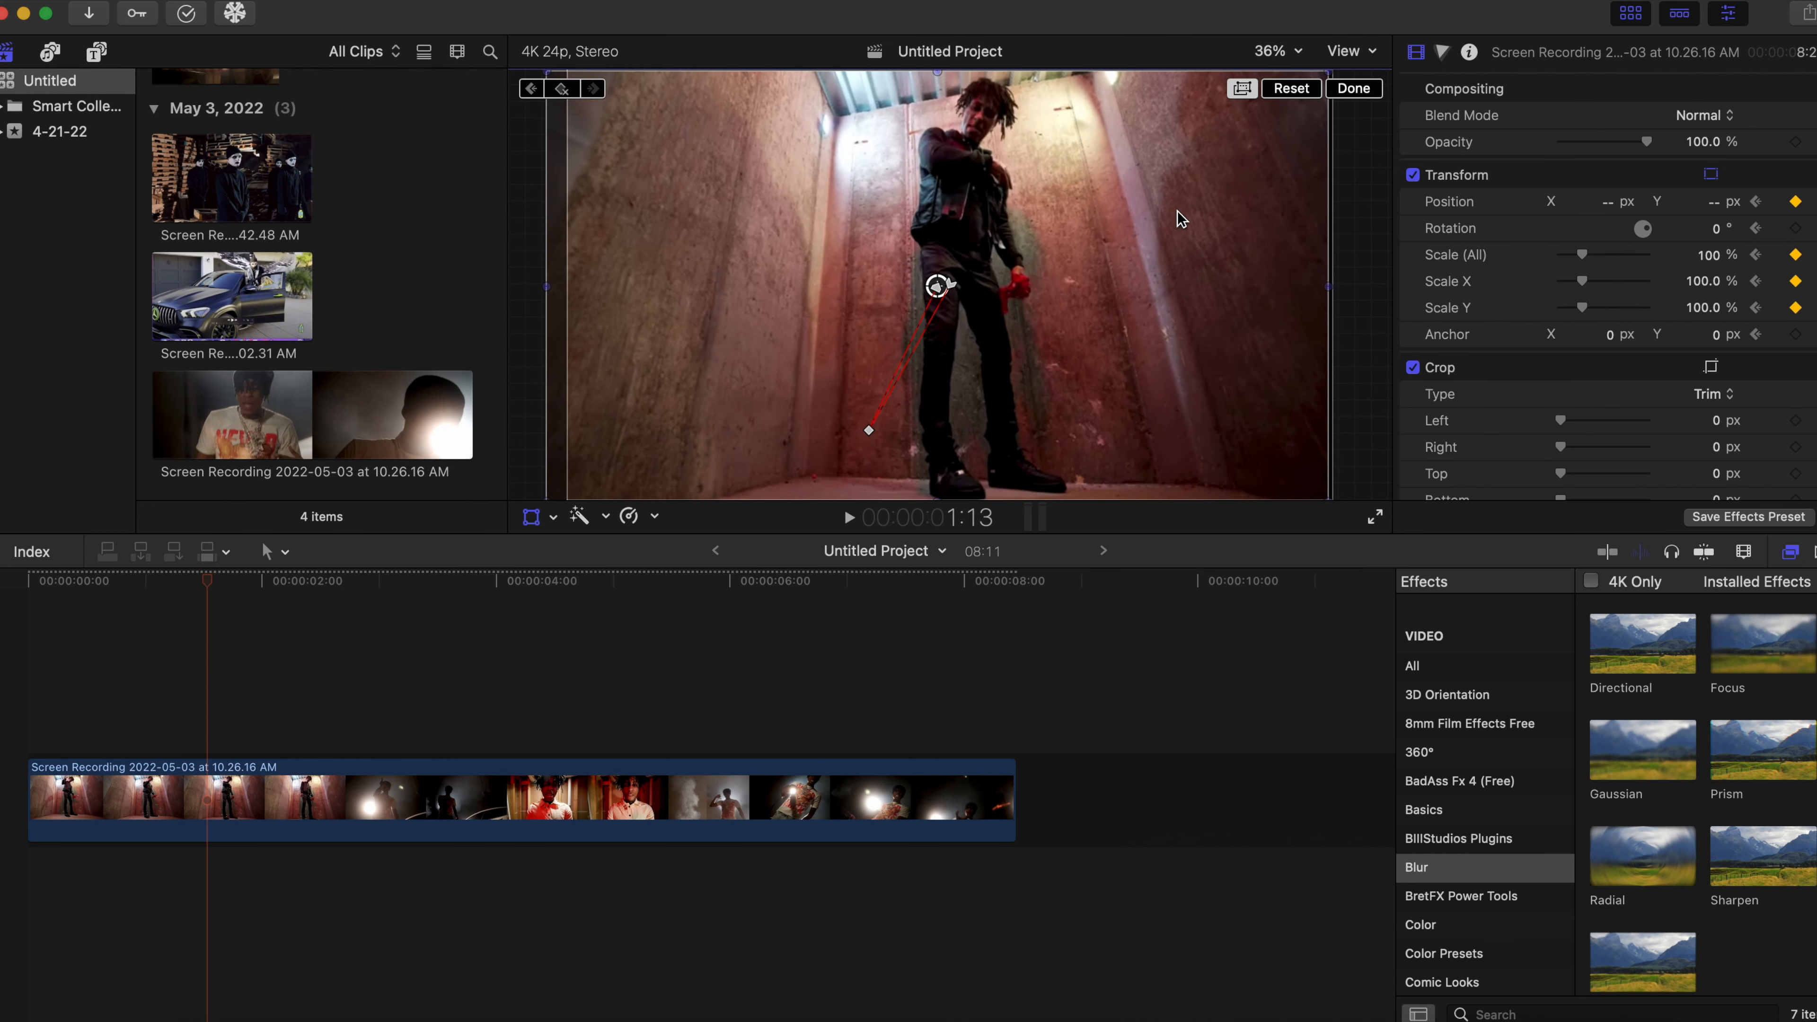
Step: Play the clip's opening repeatedly from the start to review the zoom-in and zoom-out movement
click(40, 716)
key(space)
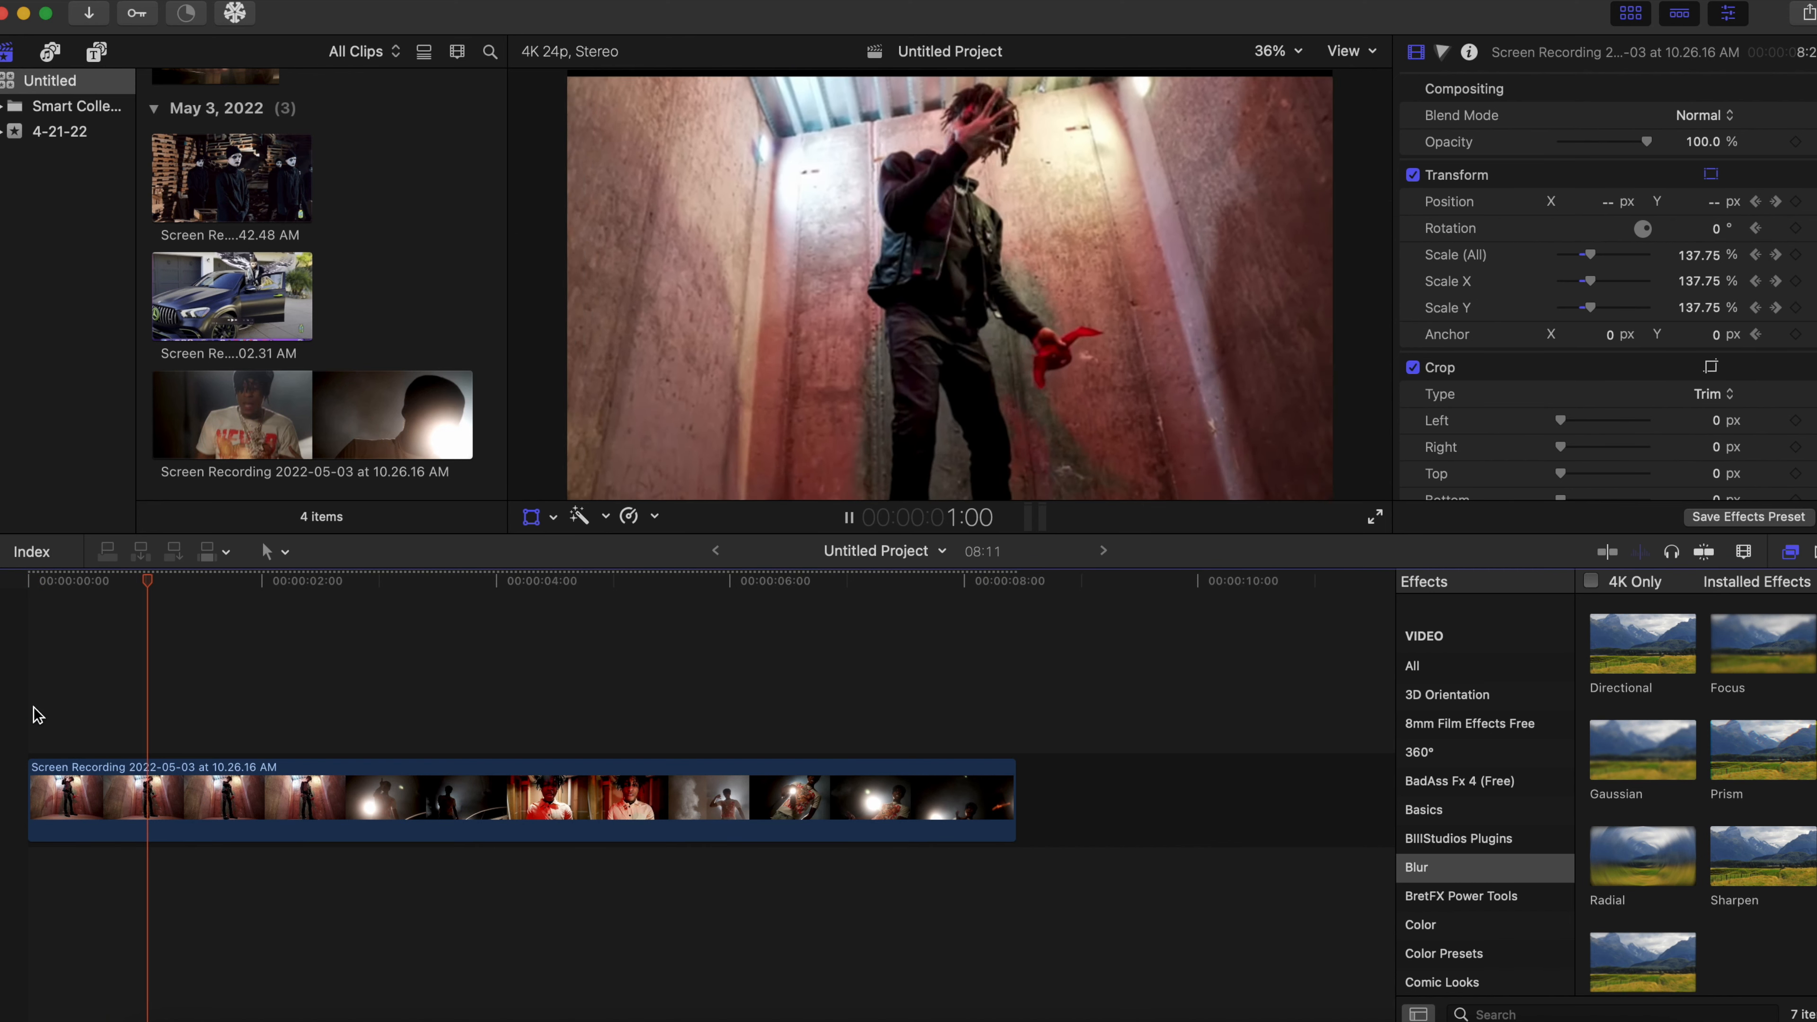
key(space)
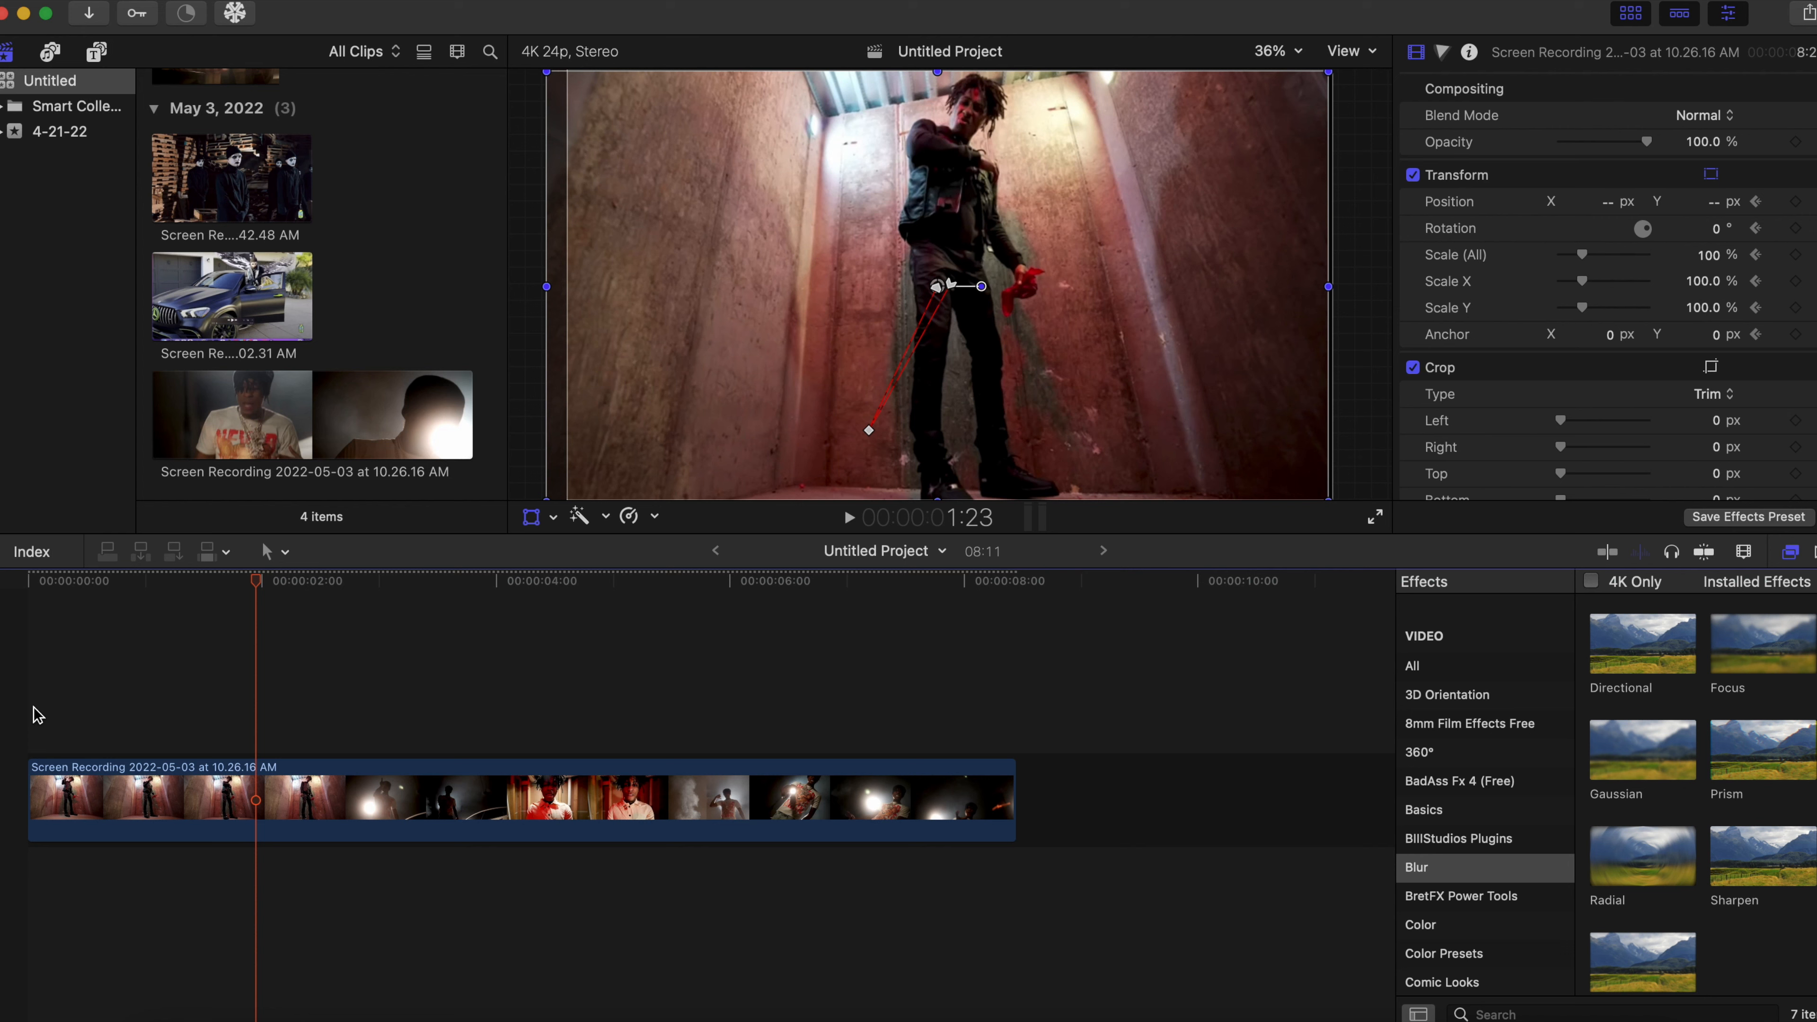
click(37, 714)
key(space)
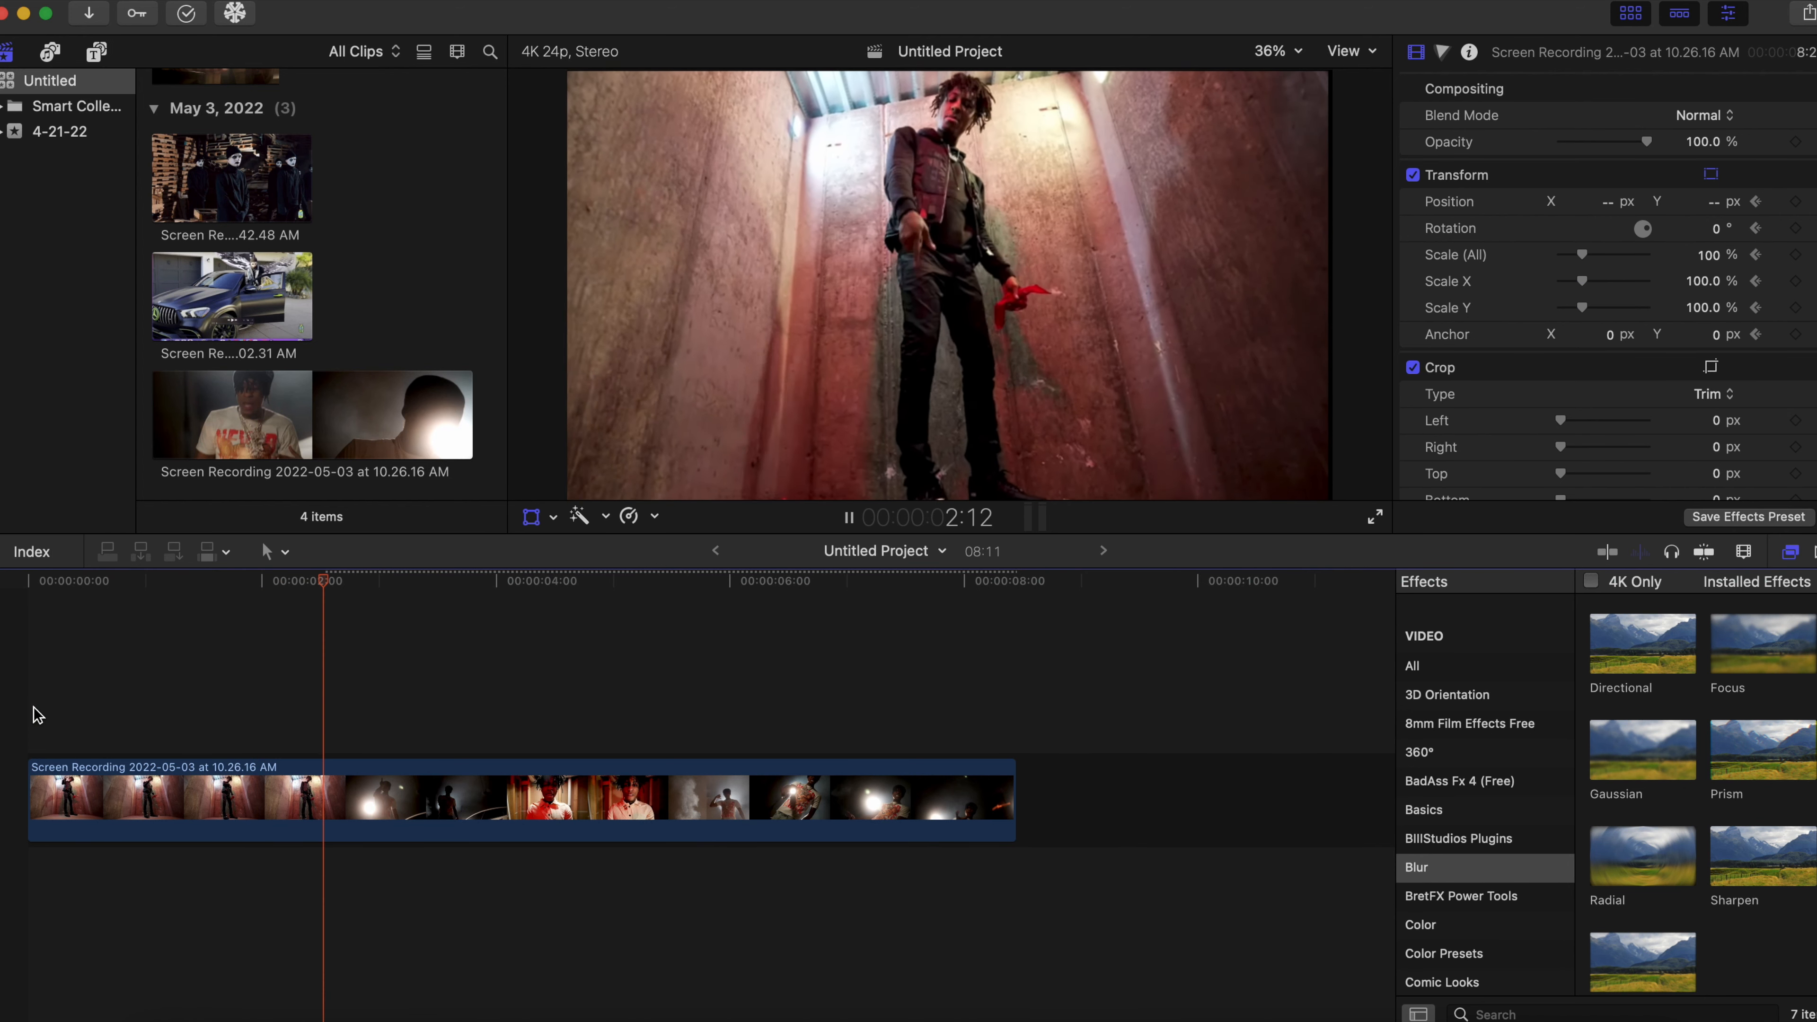
key(space)
click(37, 714)
key(space)
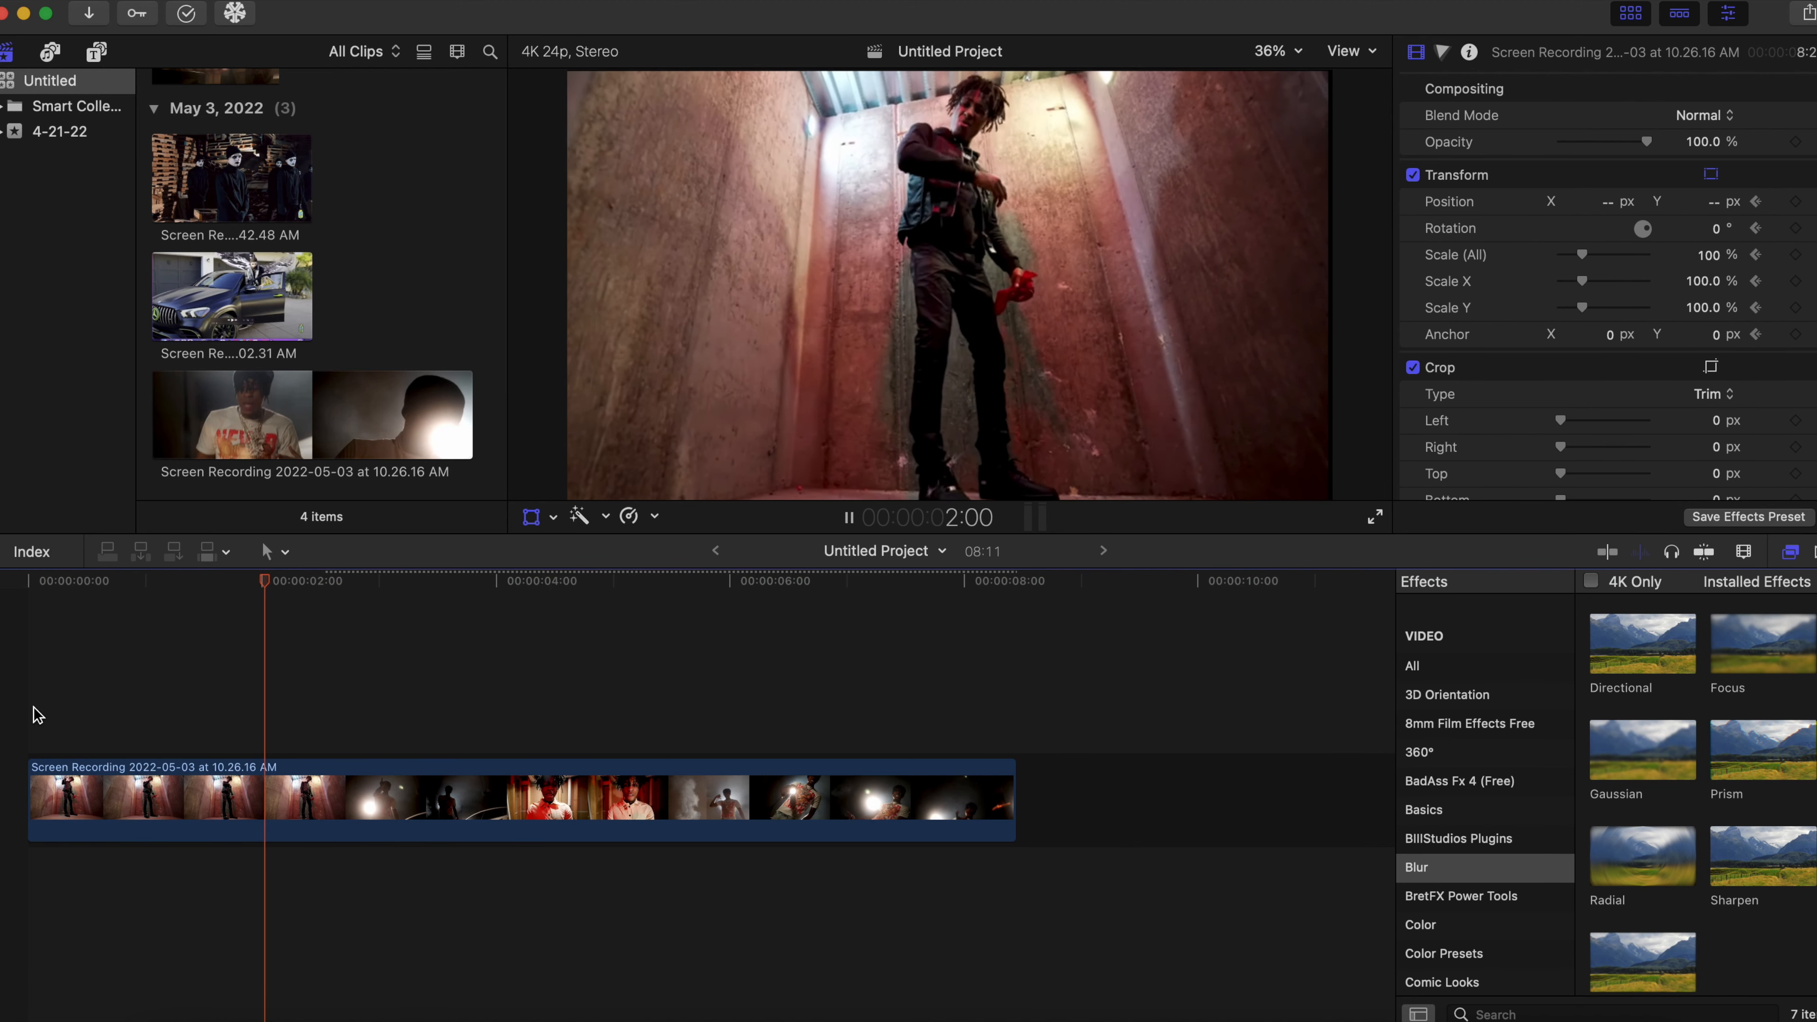
Step: At 1:23, scale the clip to 206% and shift it down to frame the performer's upper body
click(36, 712)
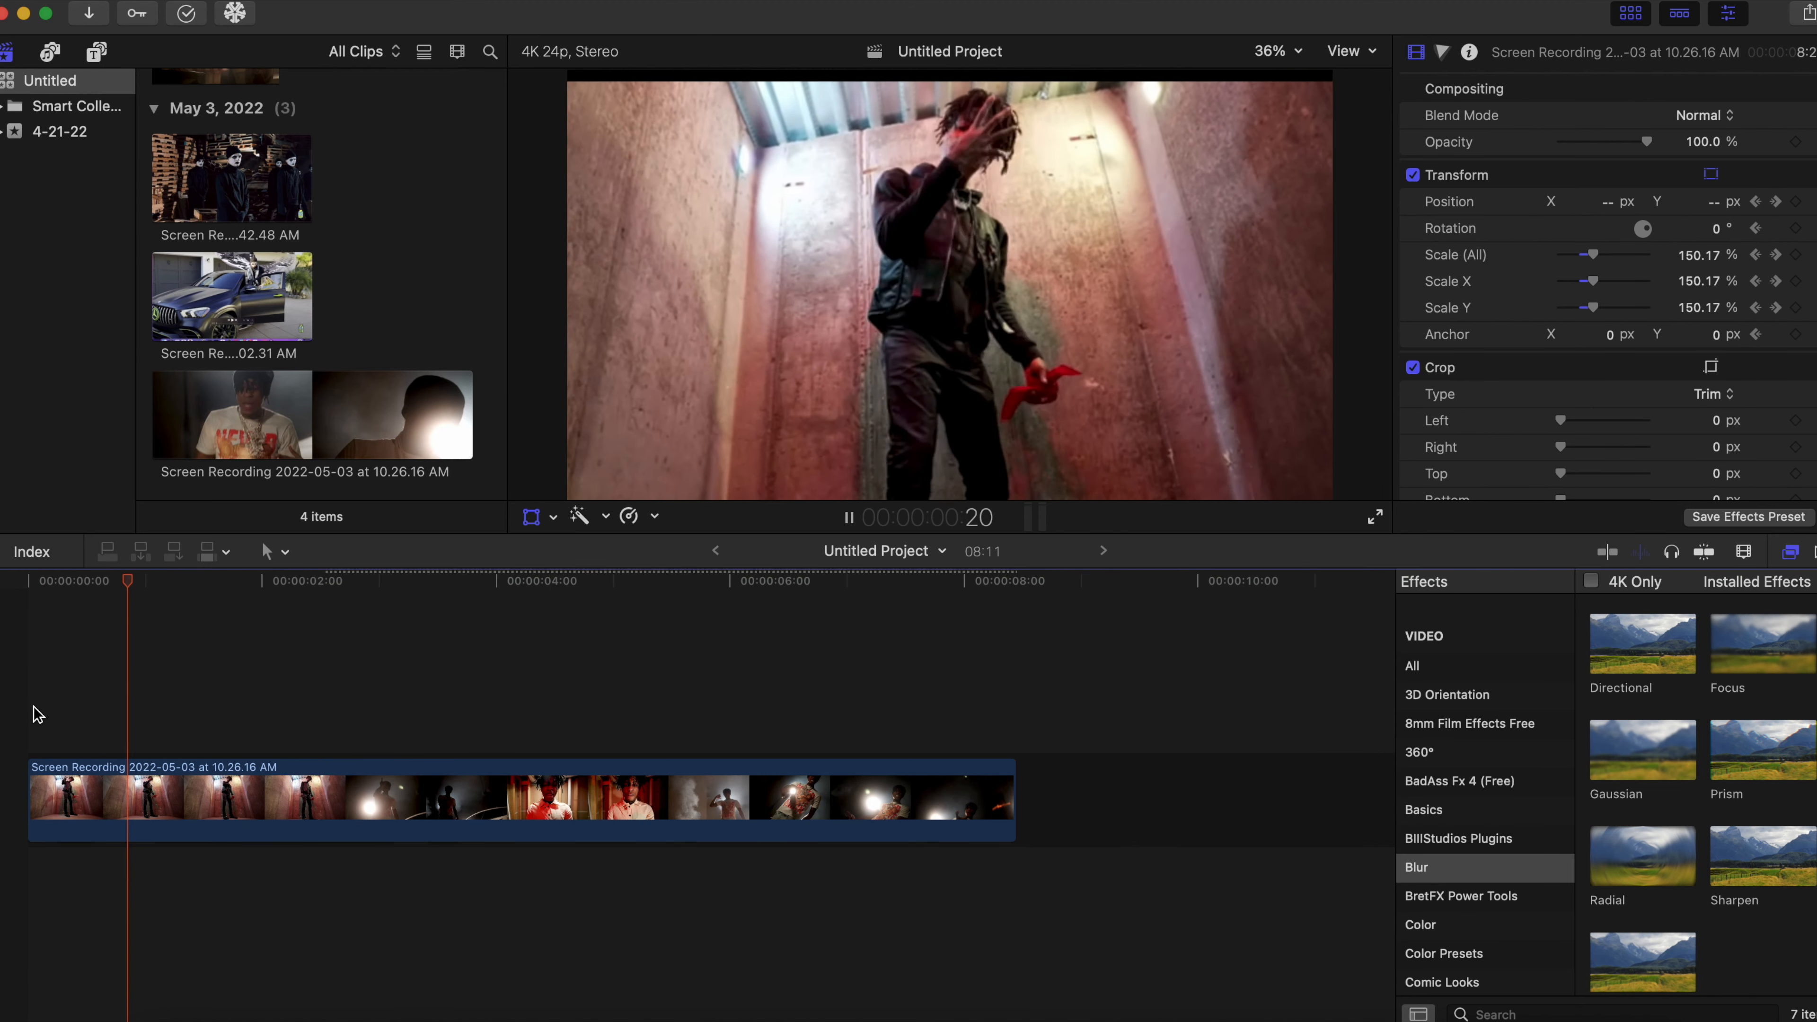
key(space)
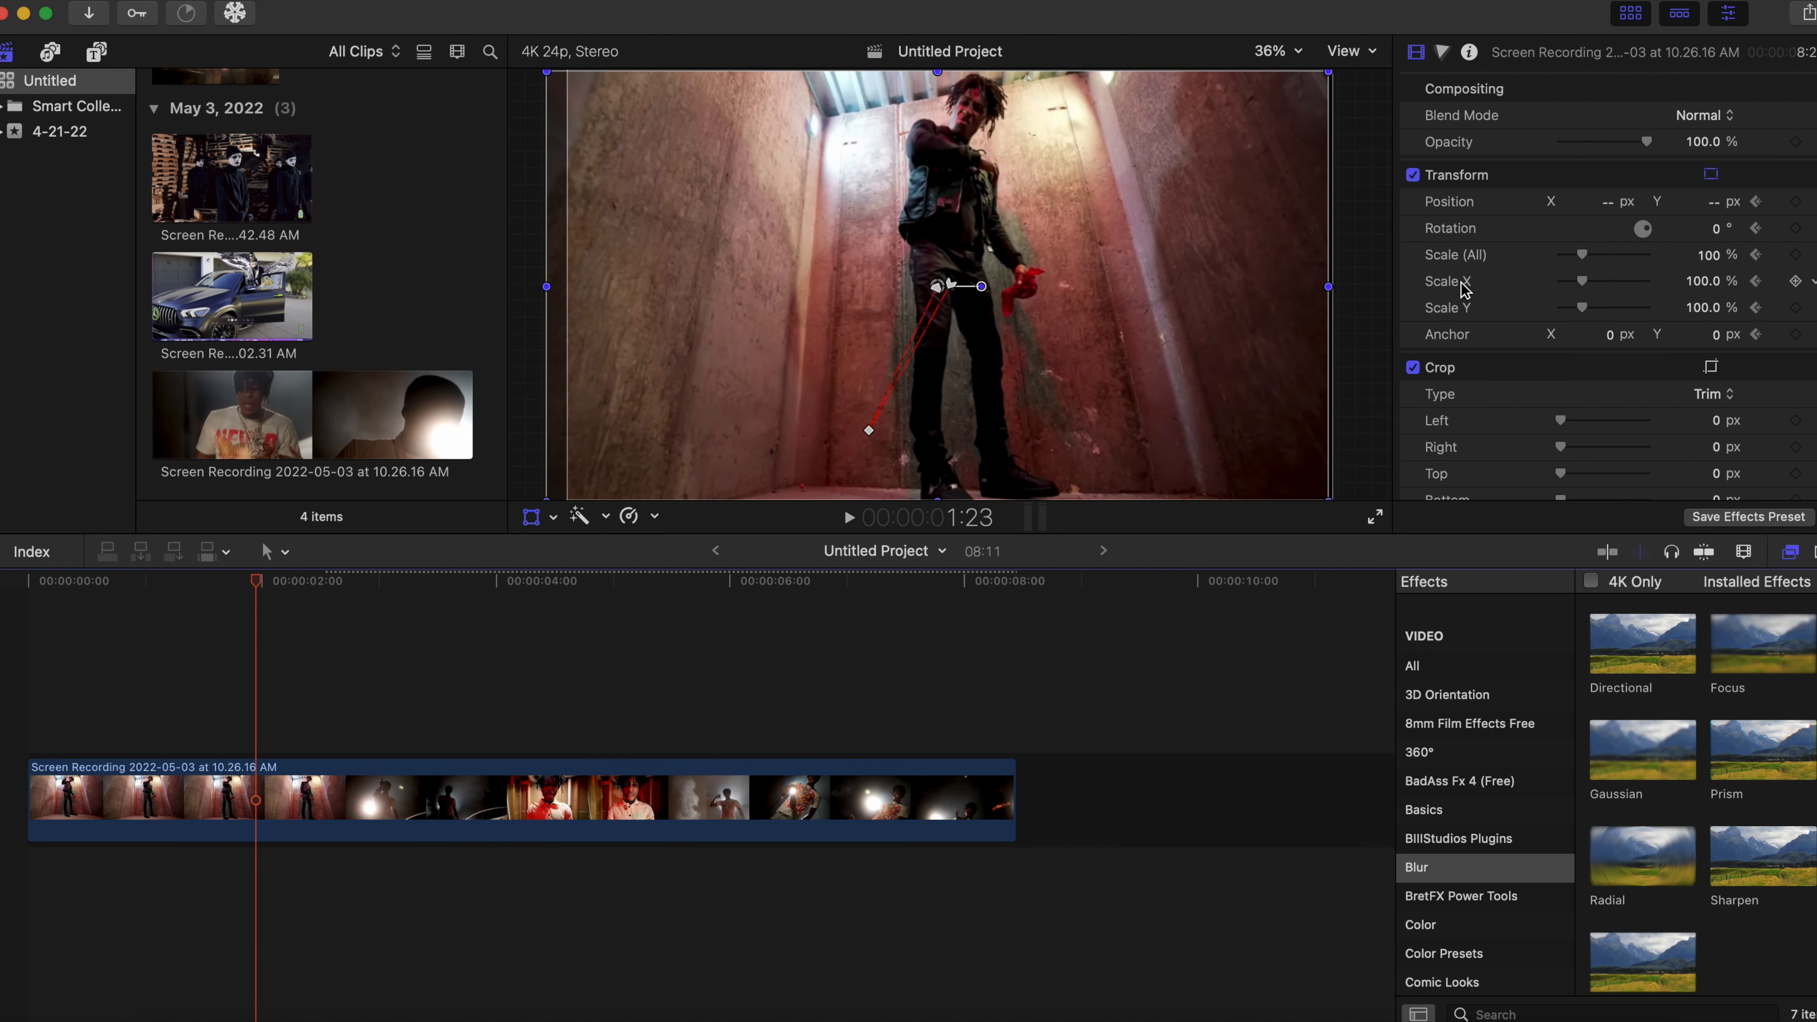
drag(1580, 256, 1600, 260)
drag(1002, 215, 1000, 385)
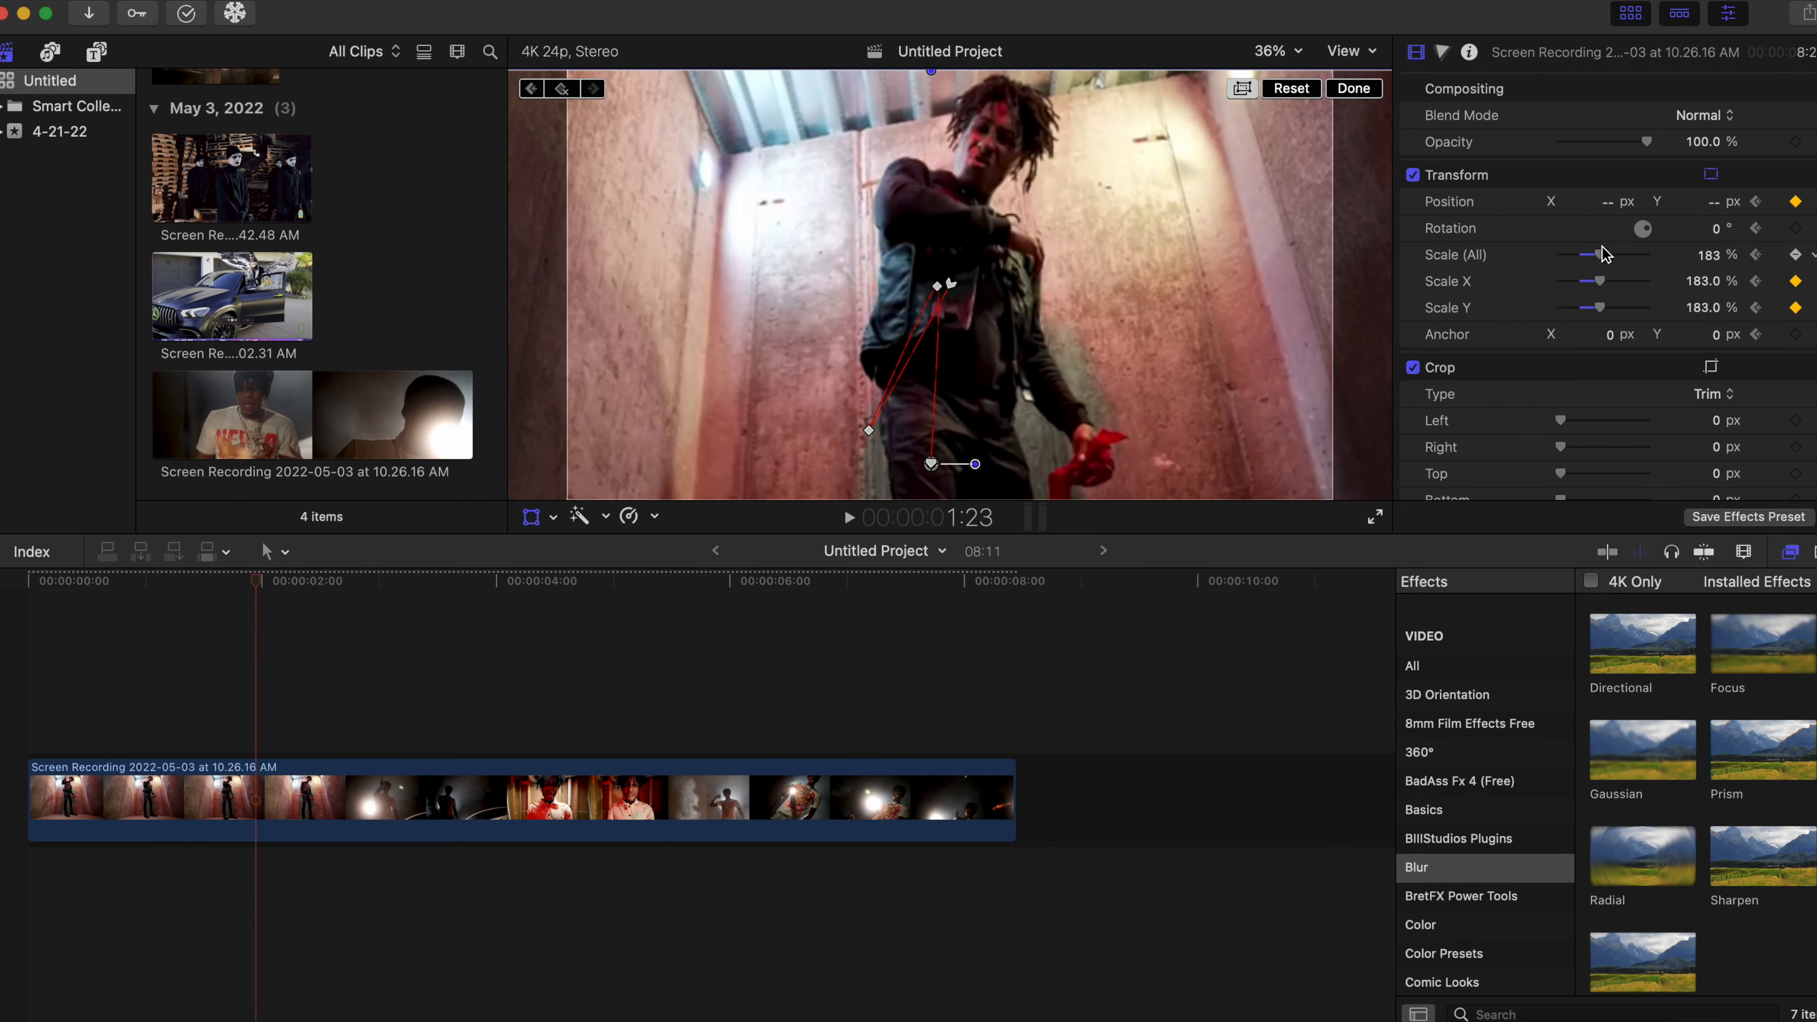
drag(1595, 260, 1599, 260)
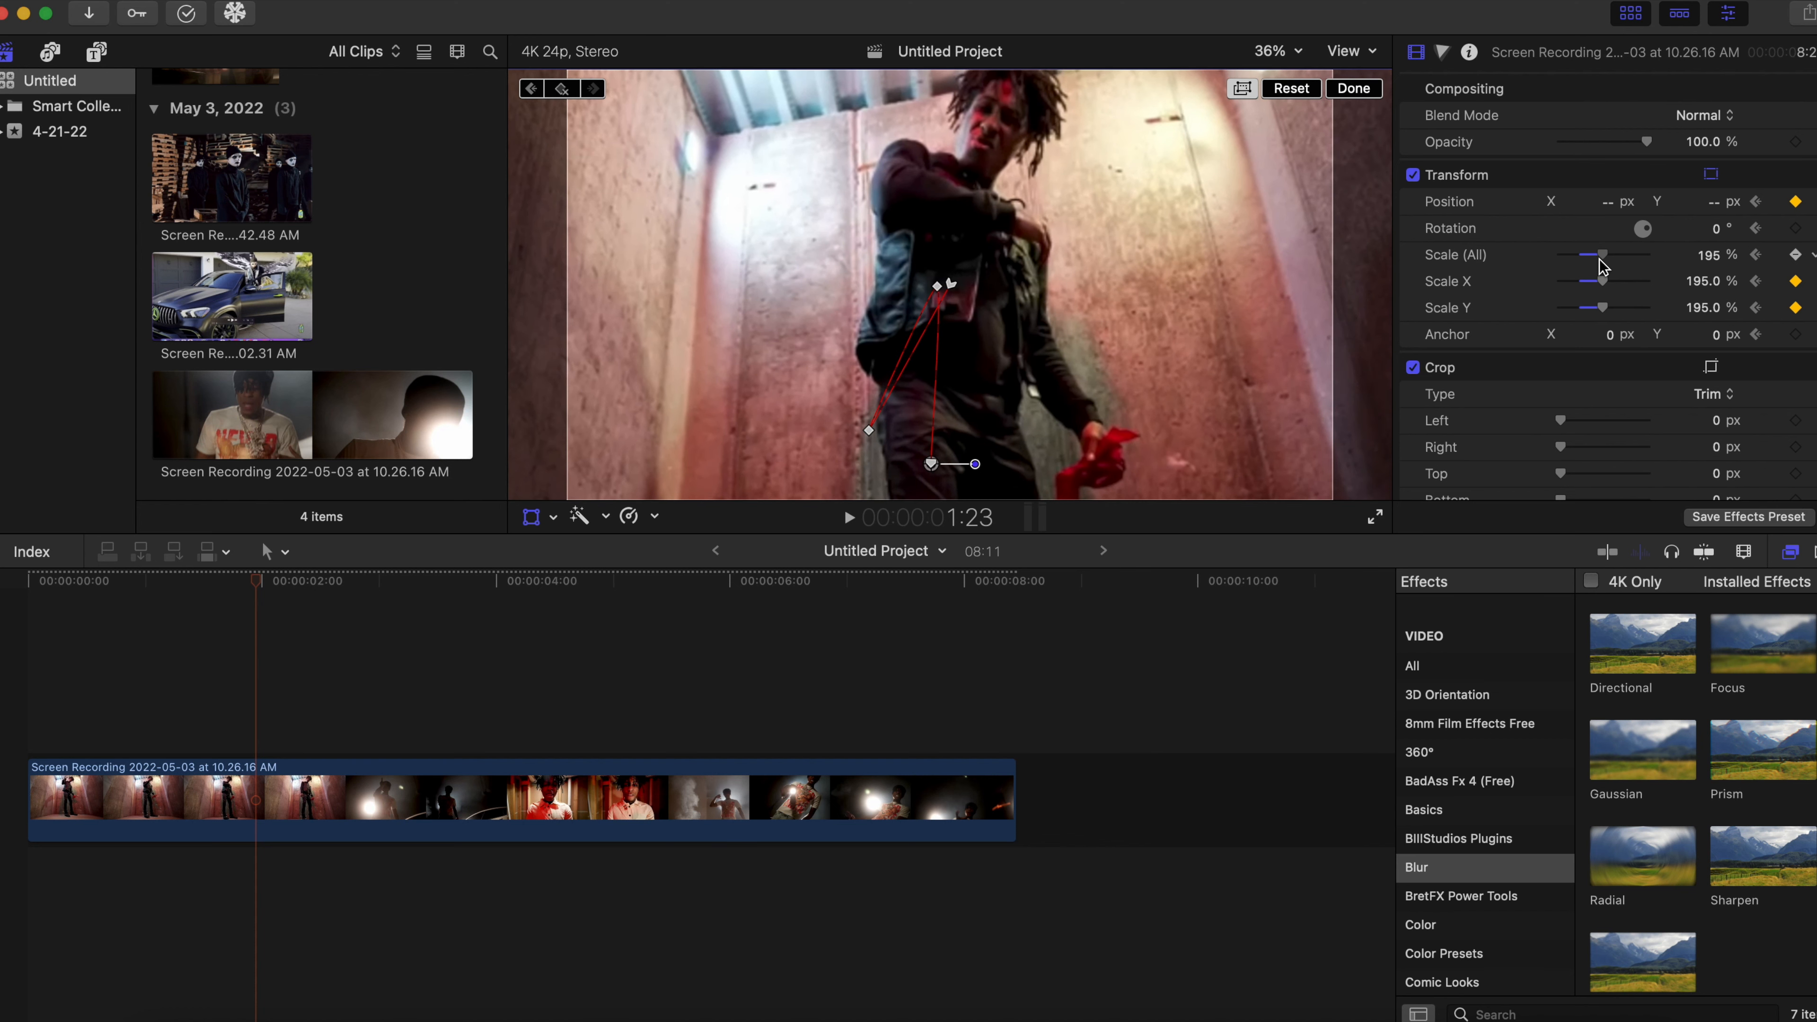
drag(1088, 201, 1083, 234)
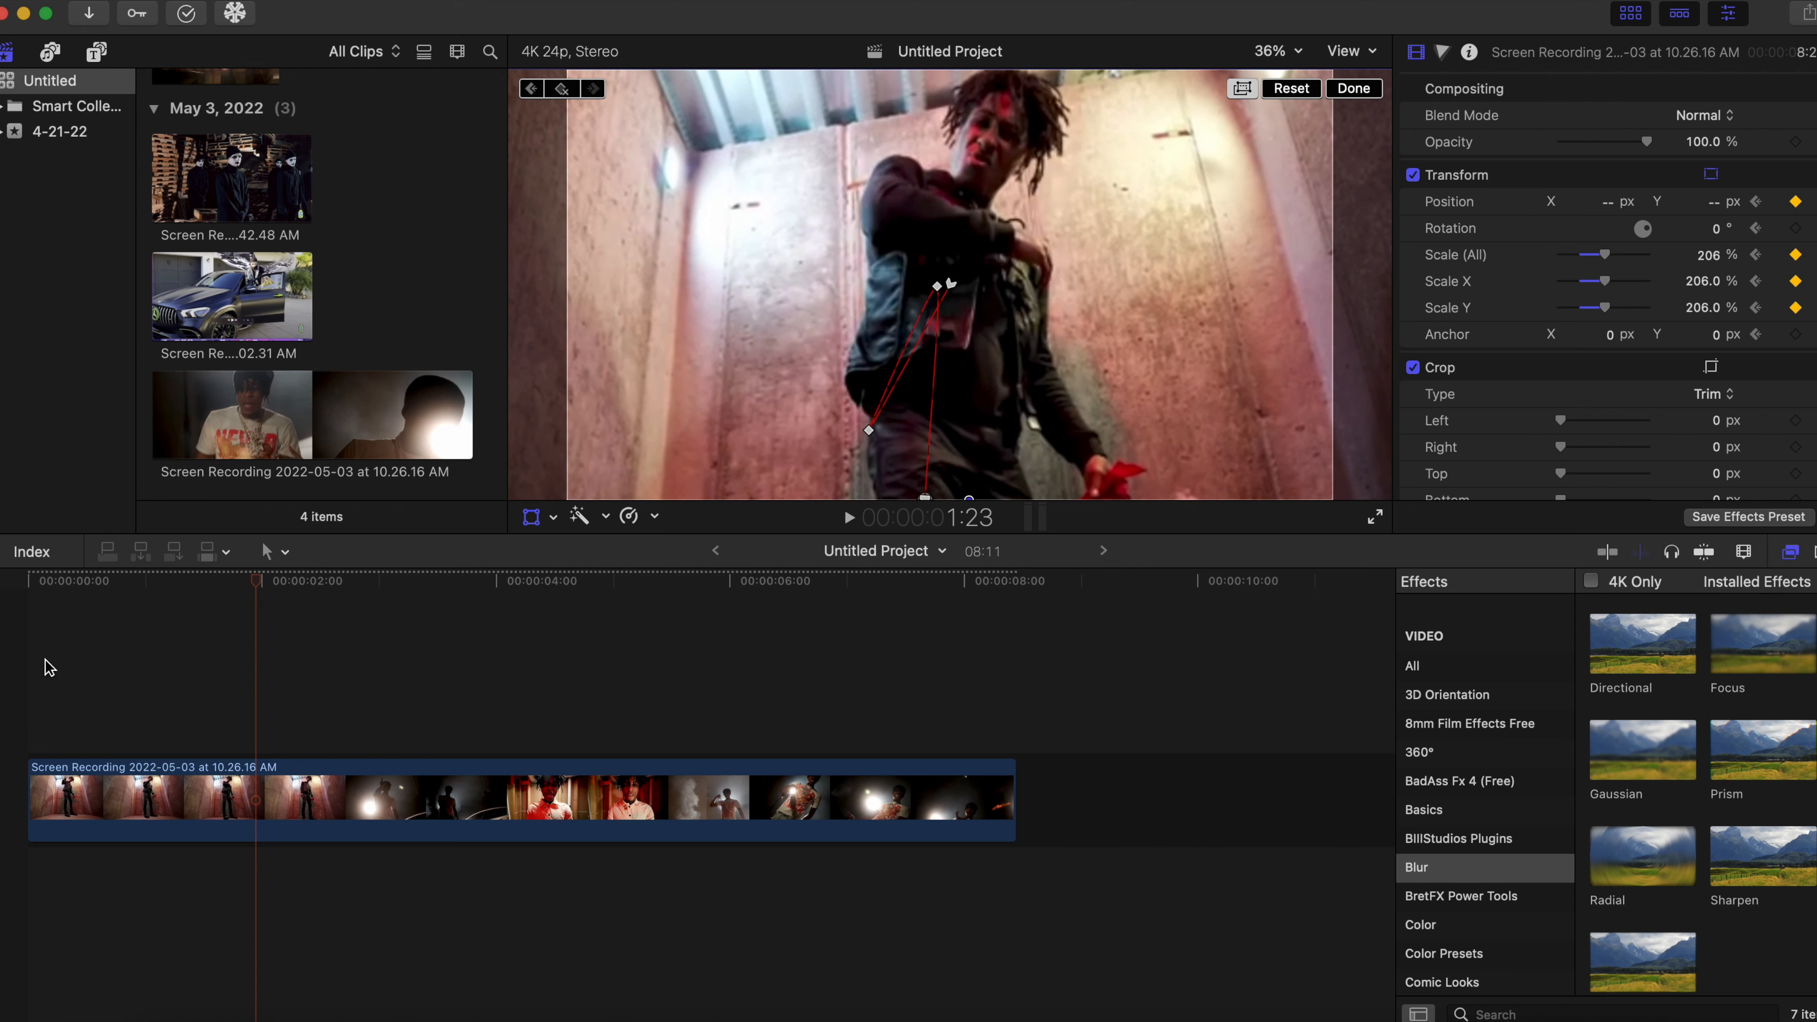
Step: Play the clip from its start to review the second zoom-in
key(Home)
key(space)
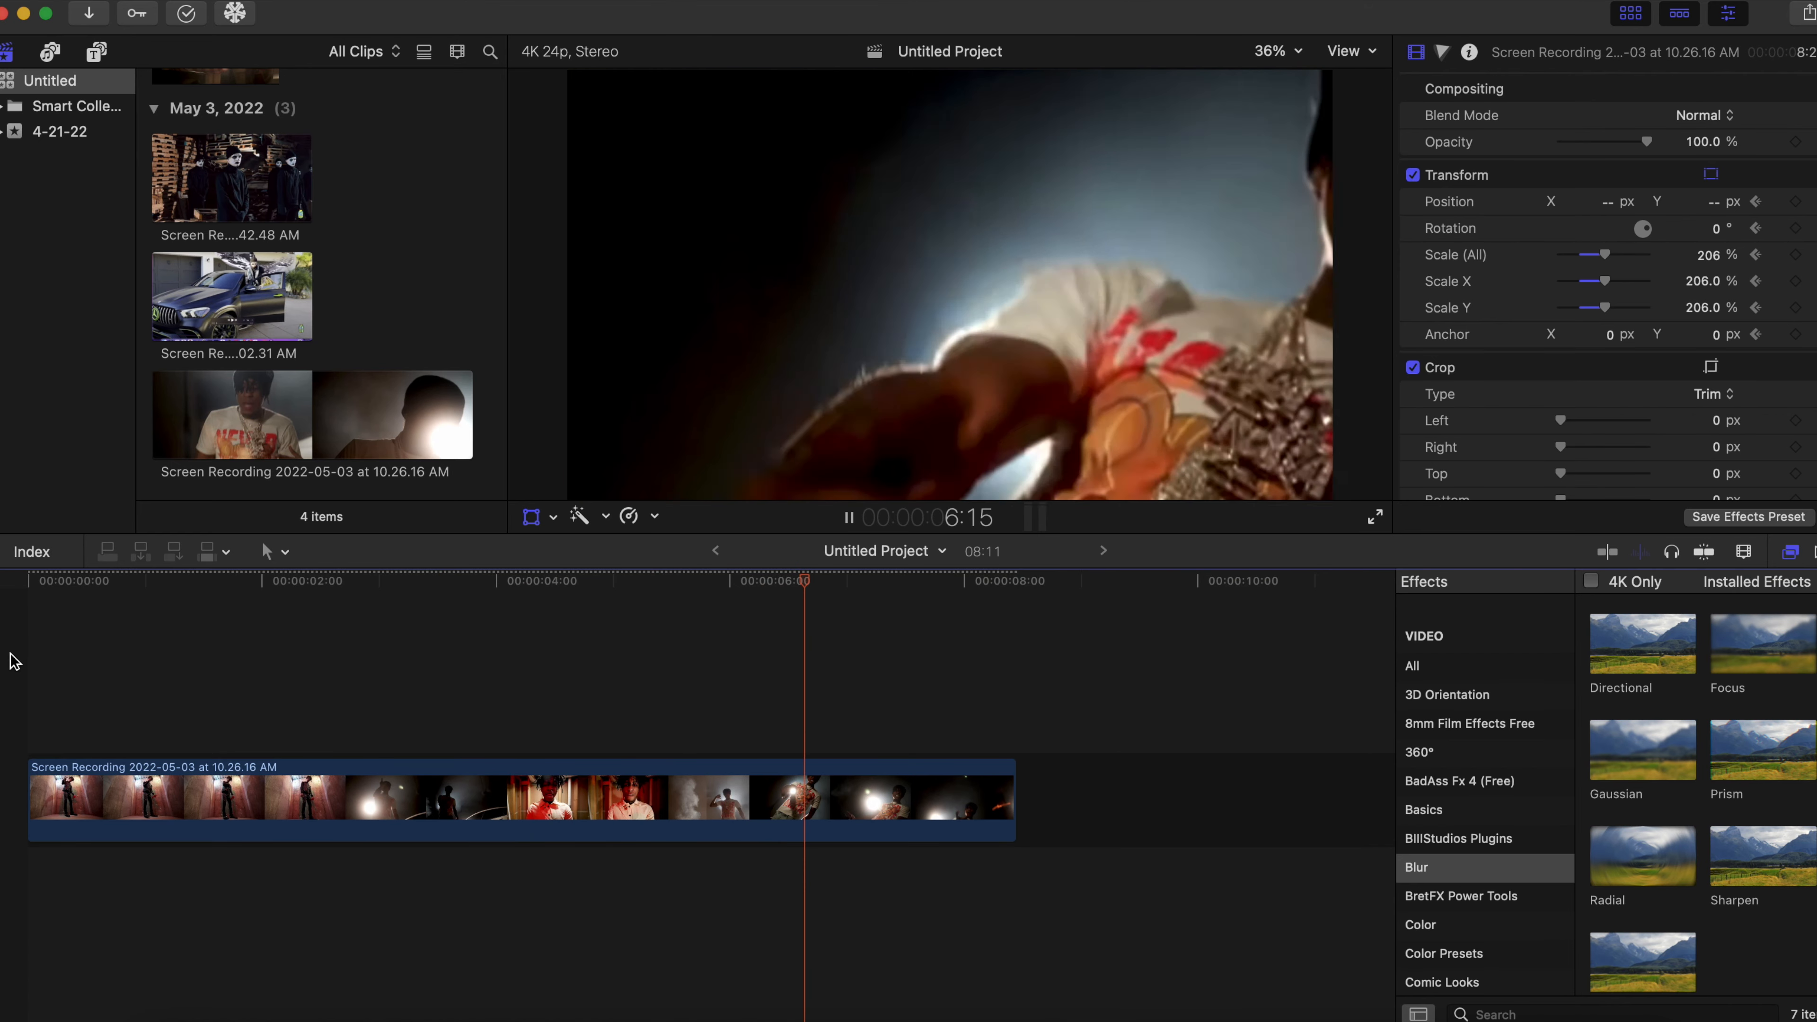
click(12, 655)
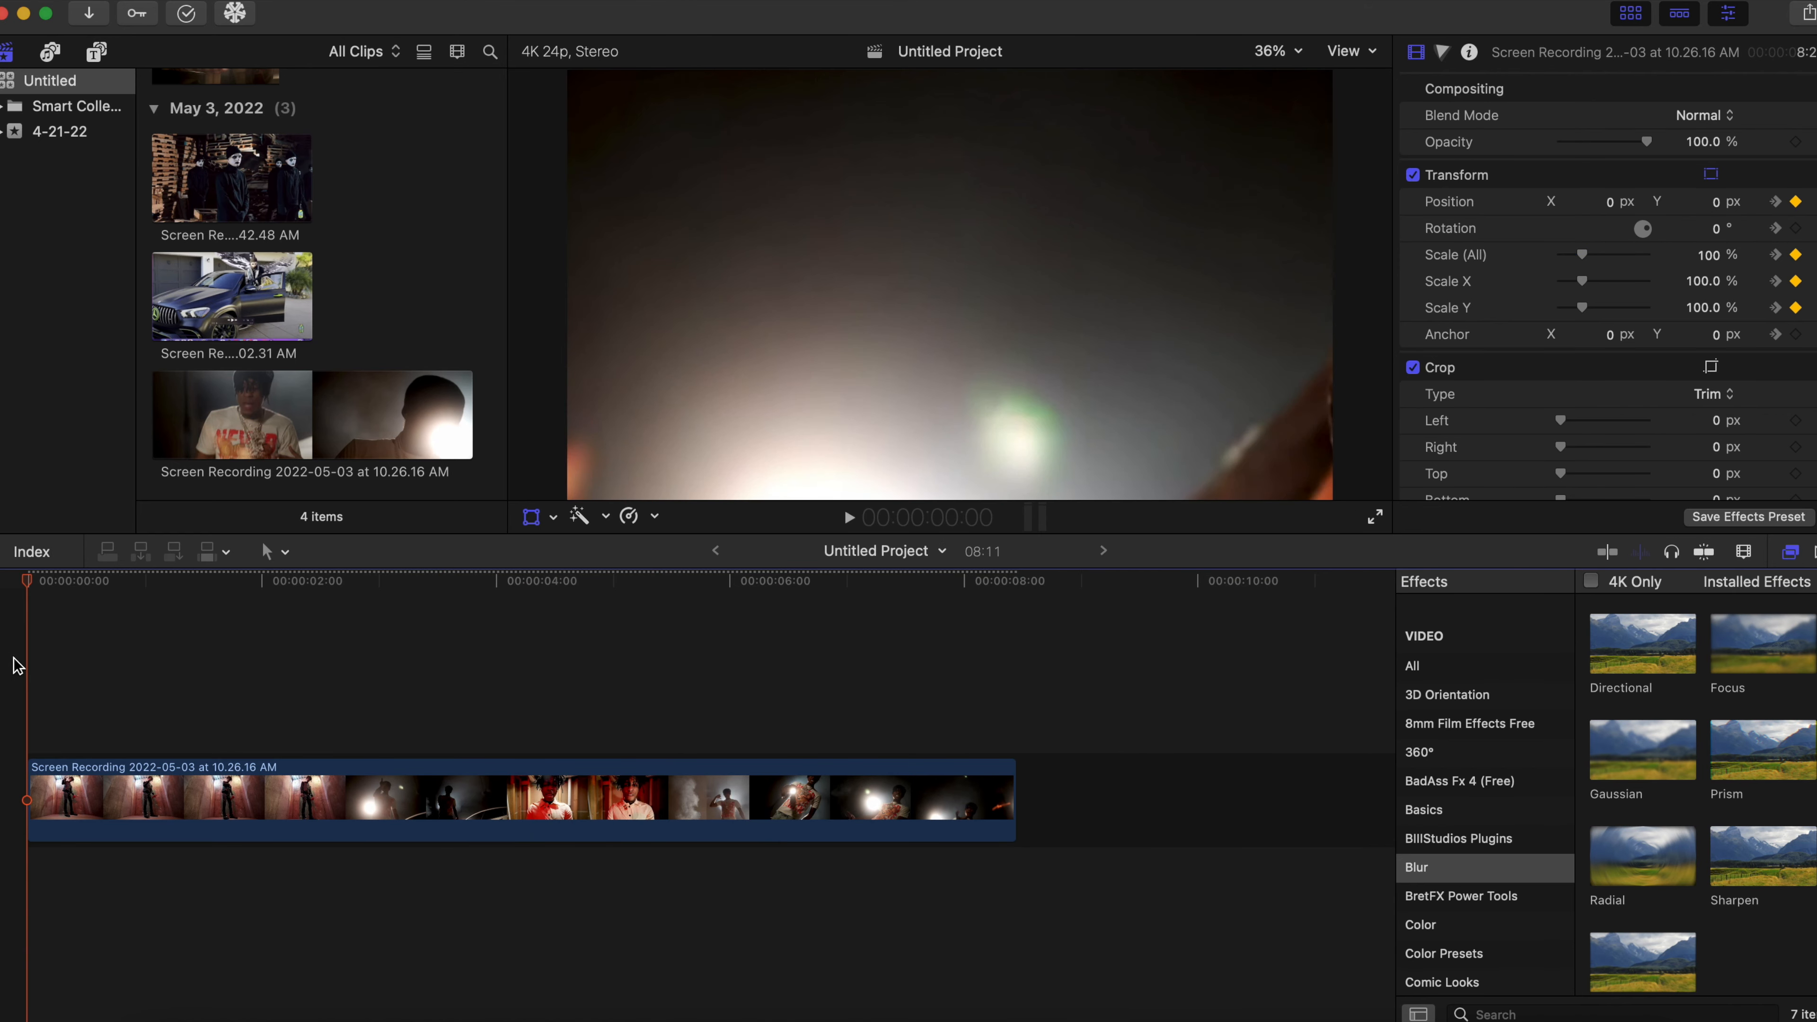
key(space)
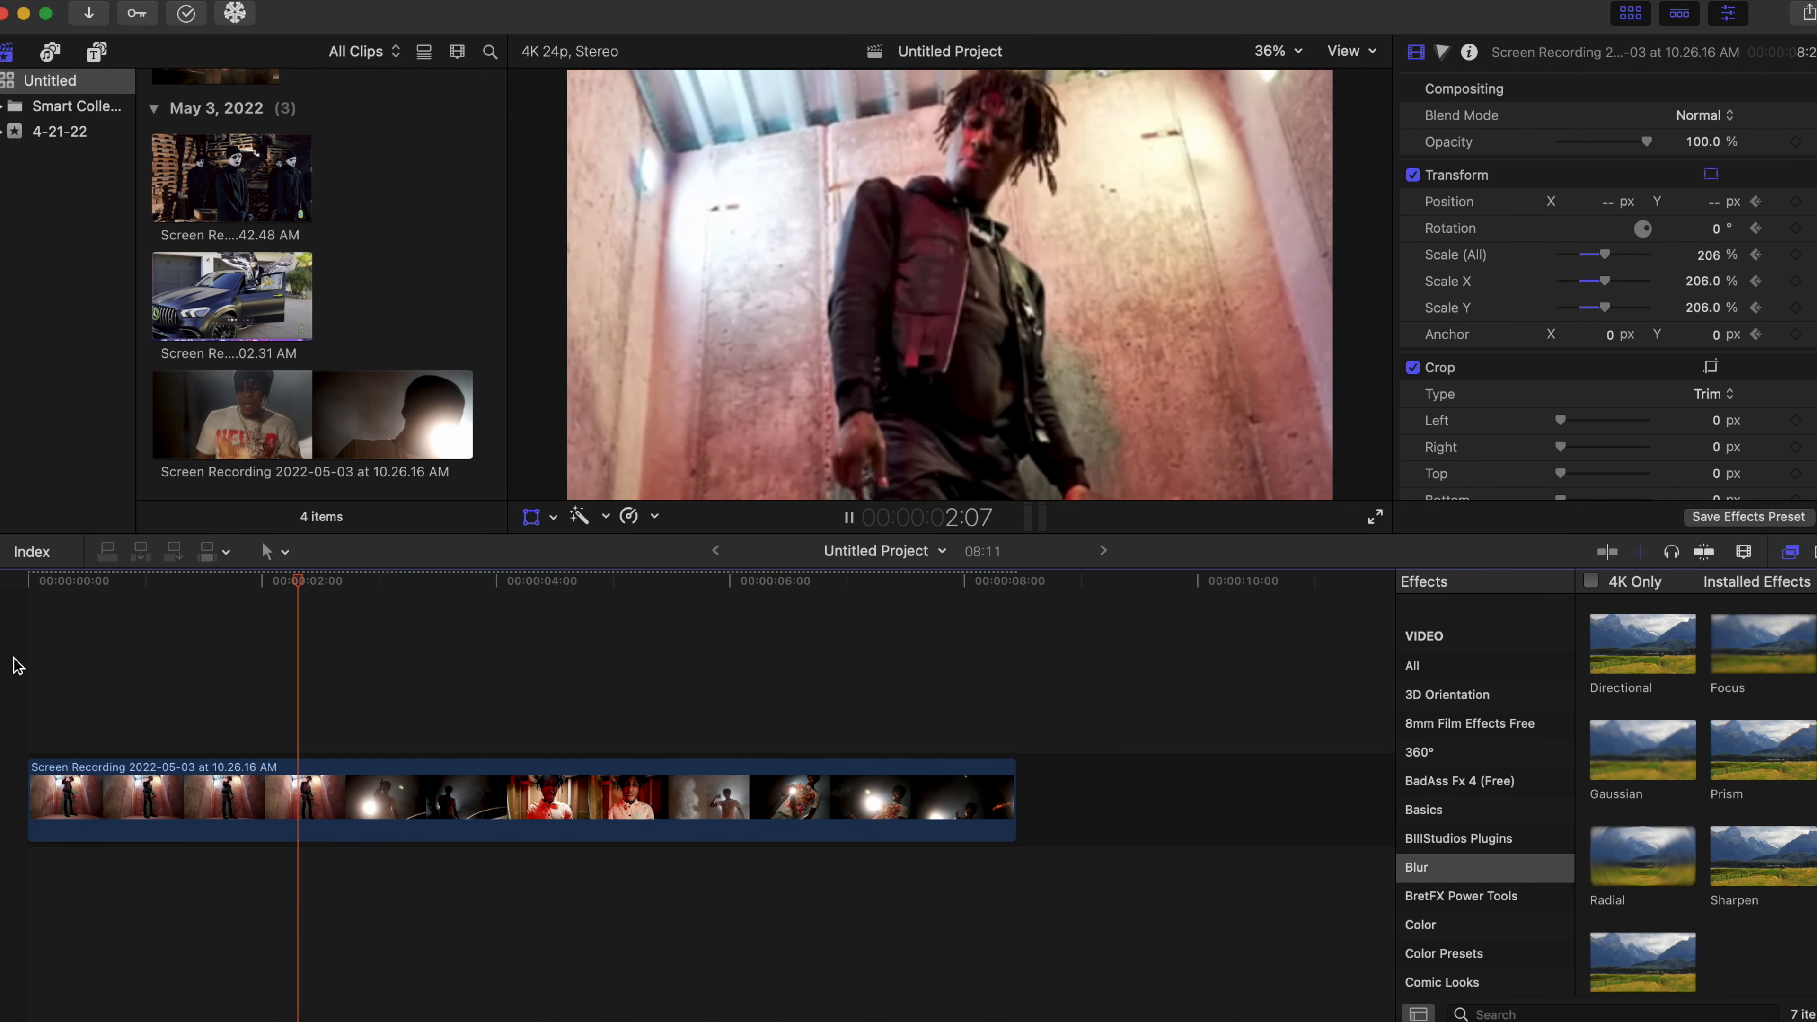
Step: At 2:20, scale the clip to 101% and move it up and slightly right to fill the frame
key(space)
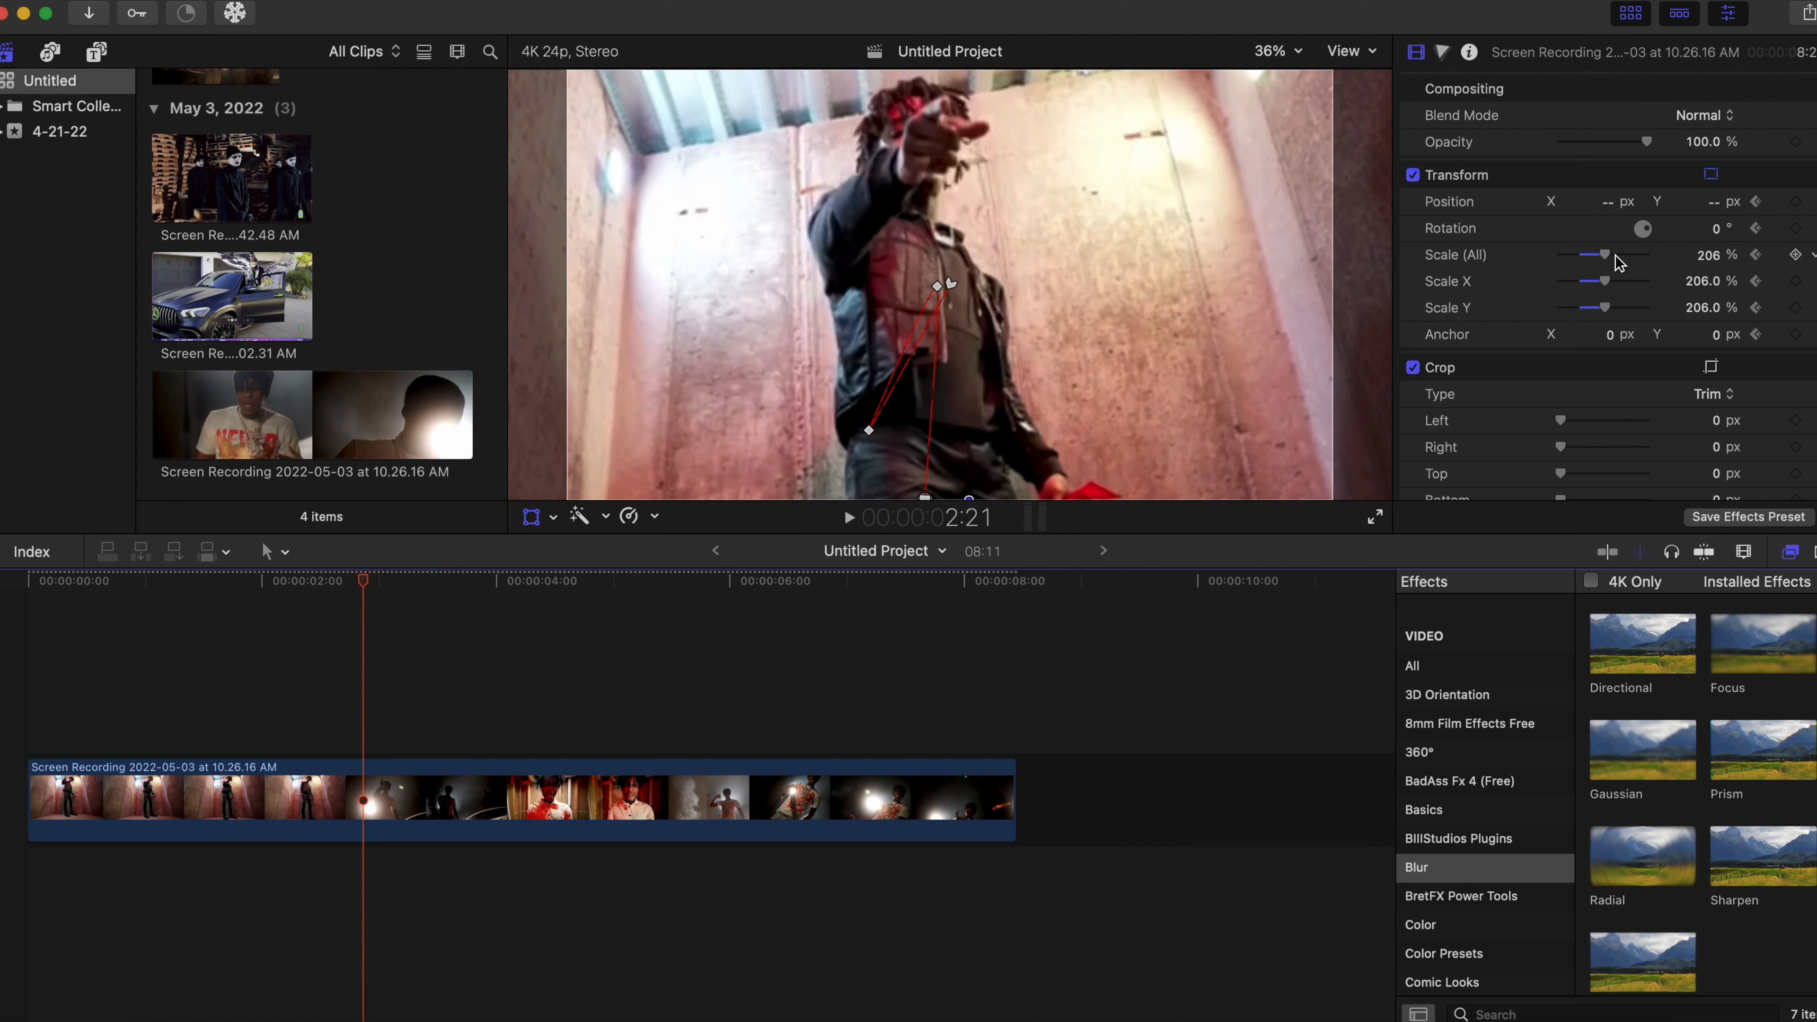
key(space)
key(space)
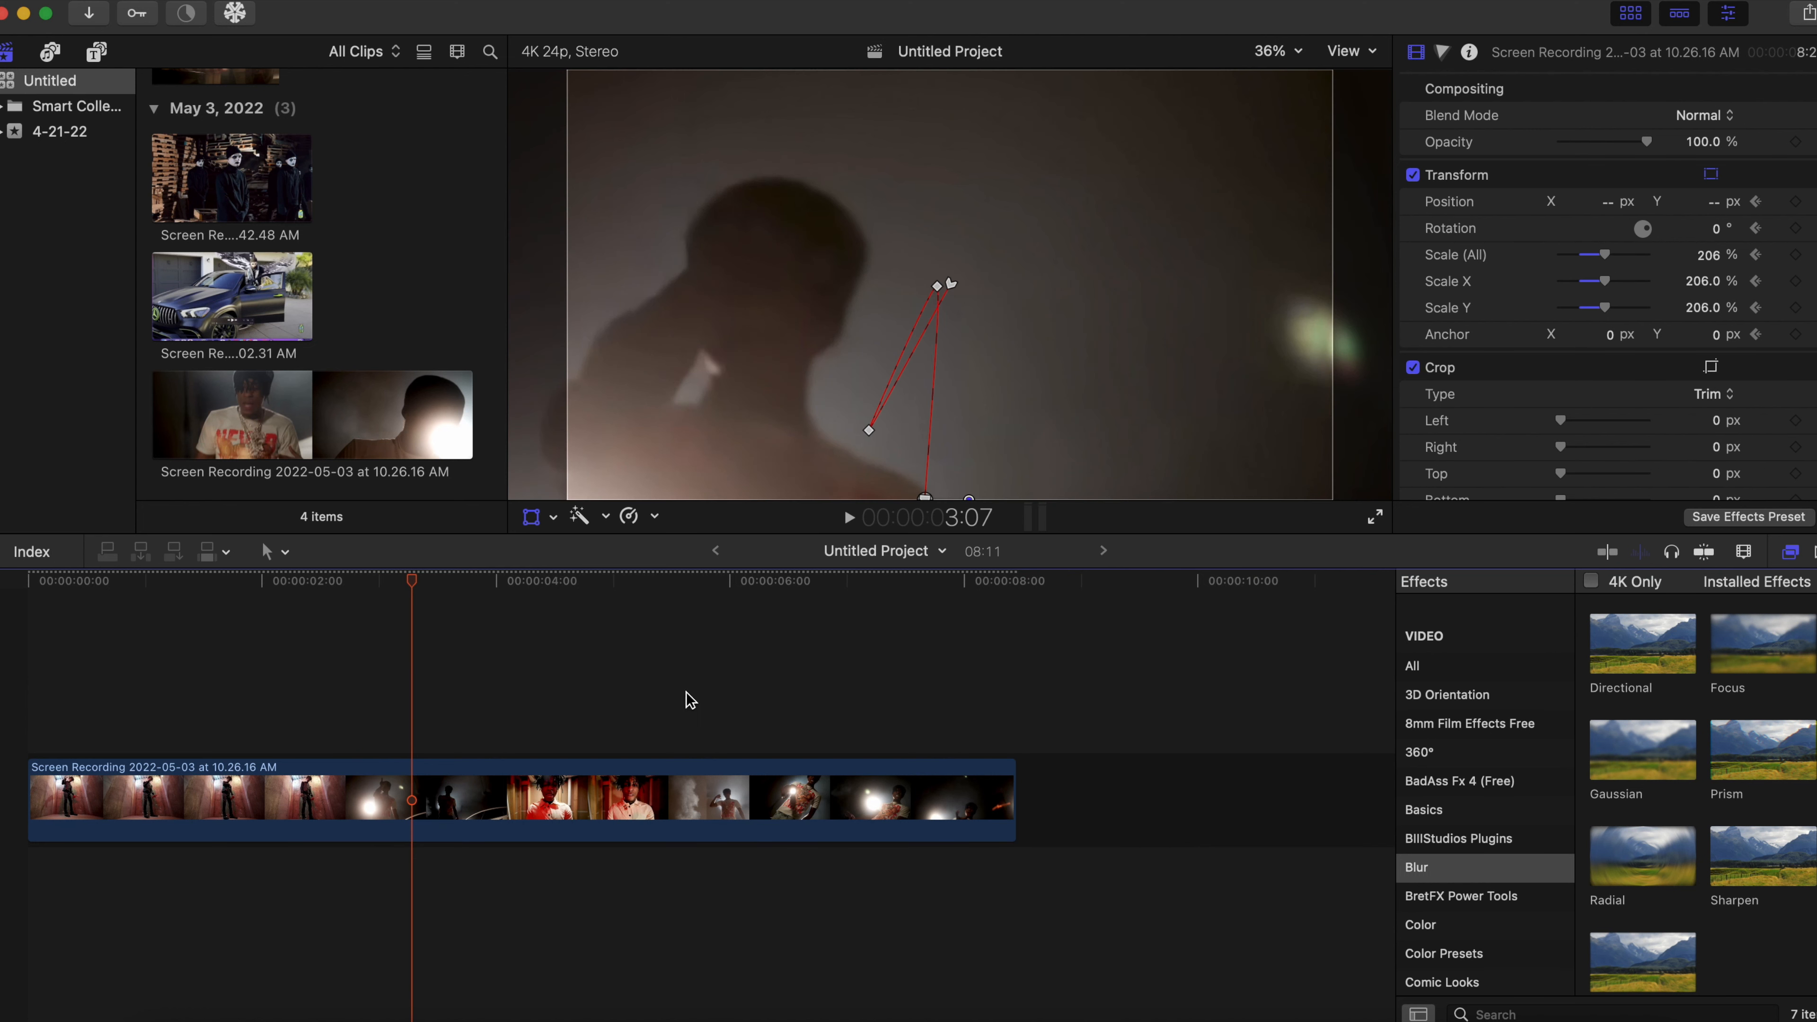
click(315, 729)
key(space)
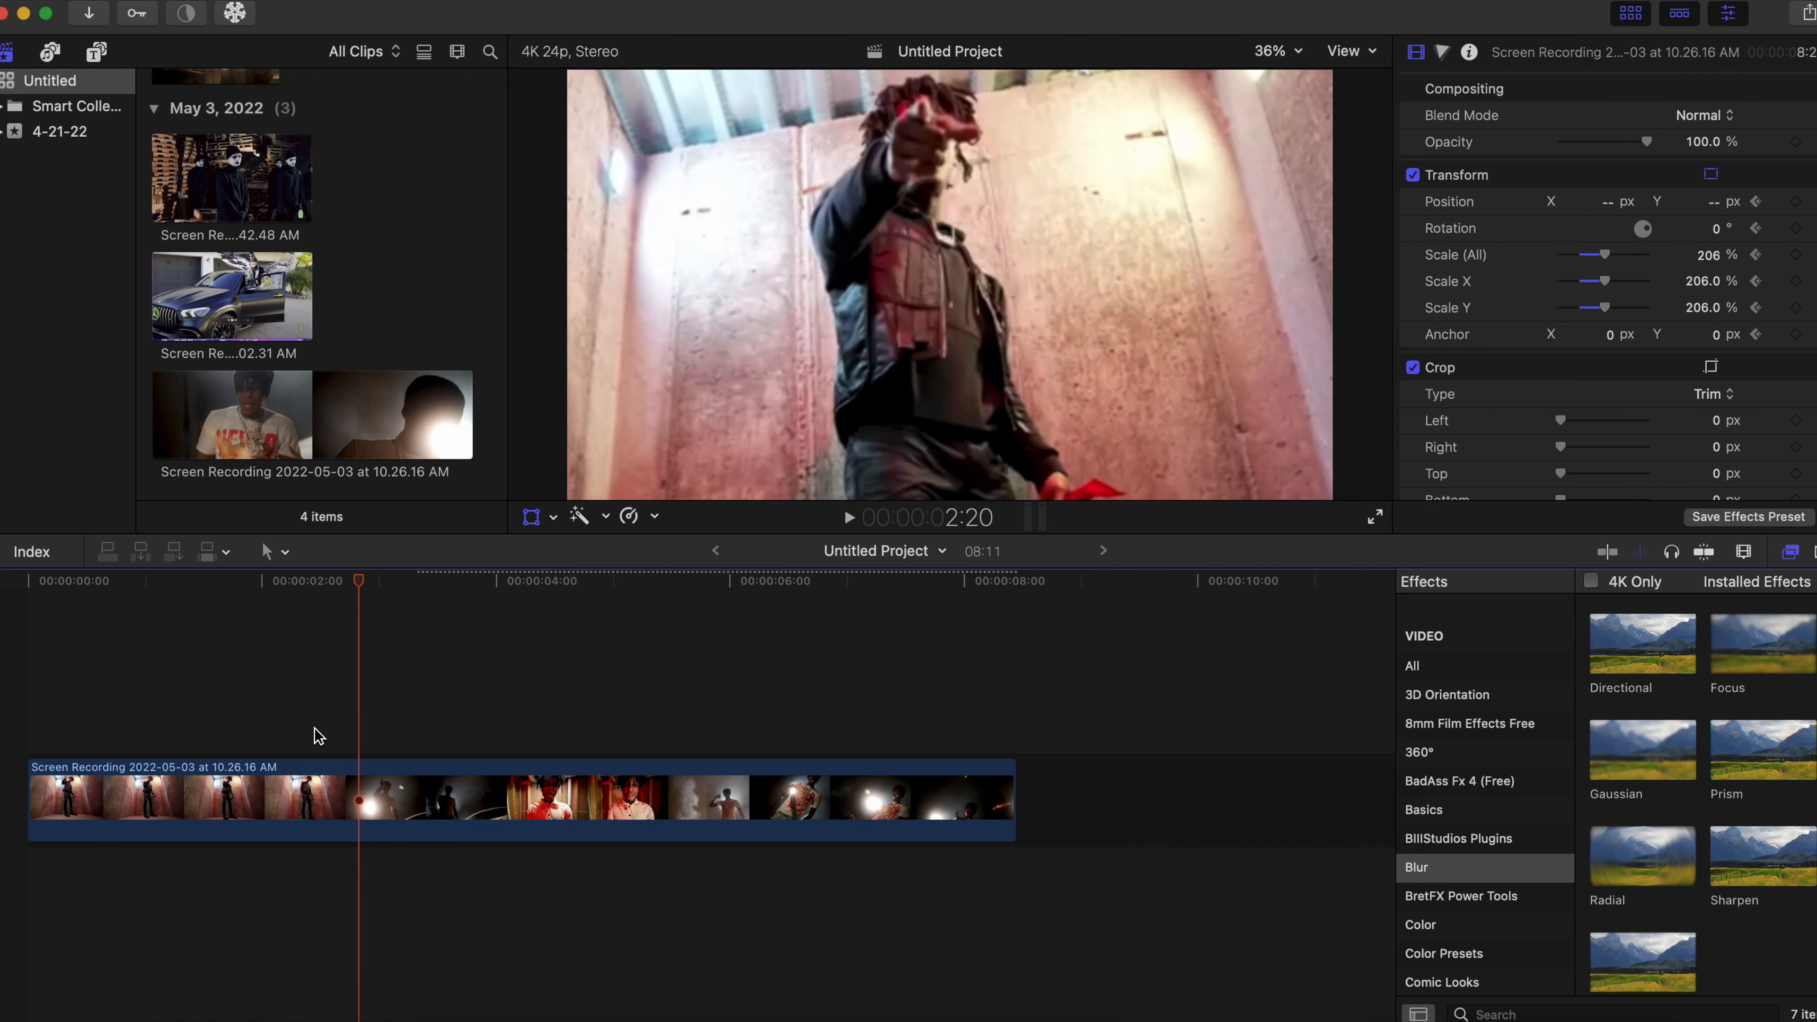
key(space)
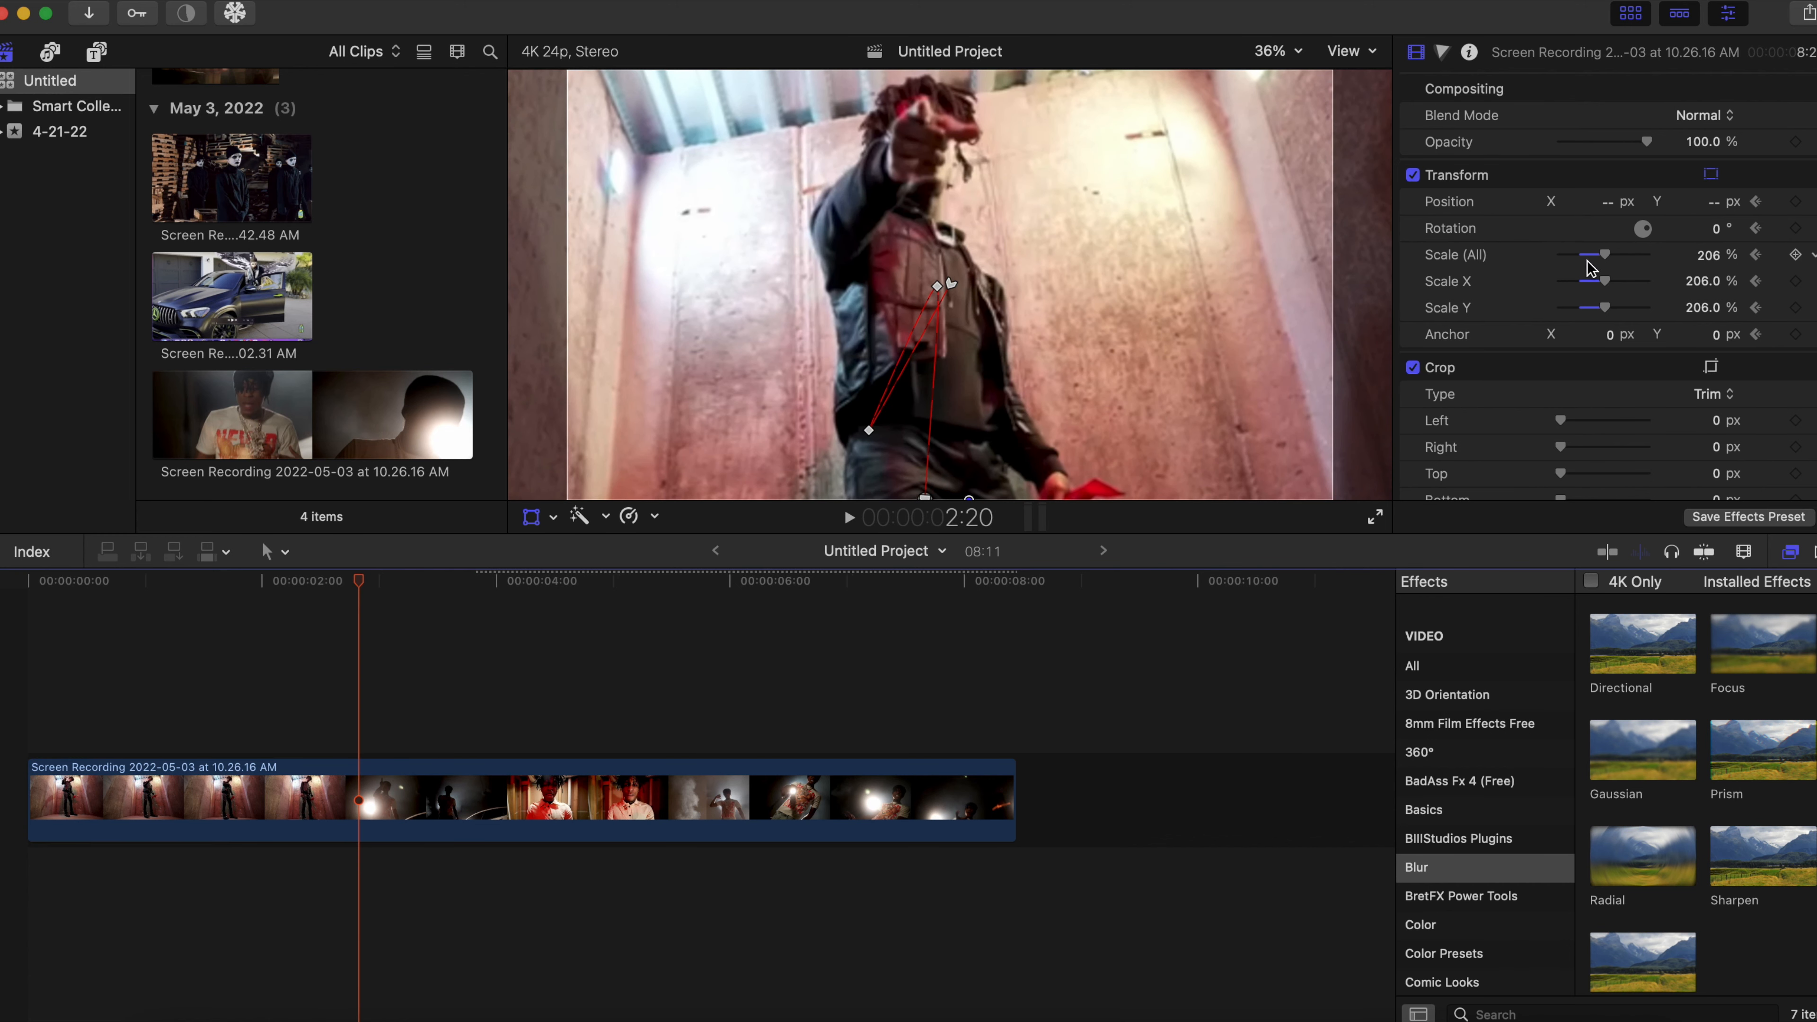
drag(1606, 258, 1586, 265)
drag(1048, 382, 1090, 188)
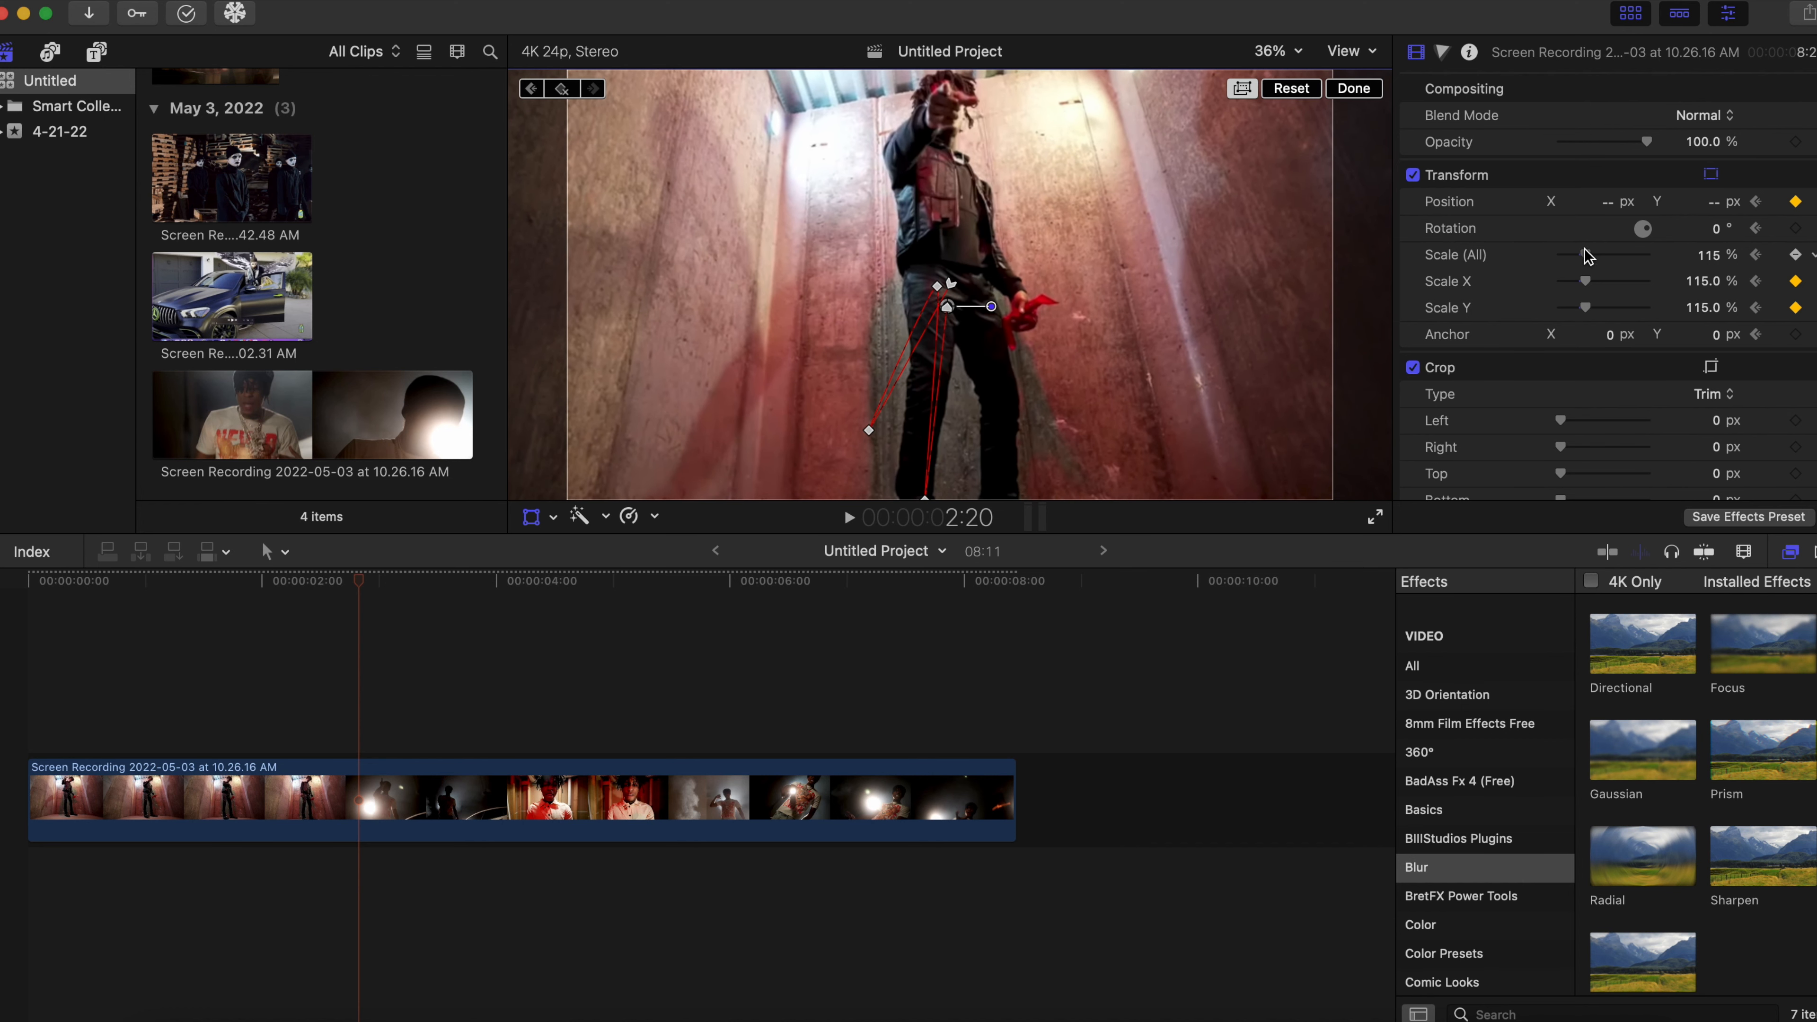
drag(1585, 256, 1582, 255)
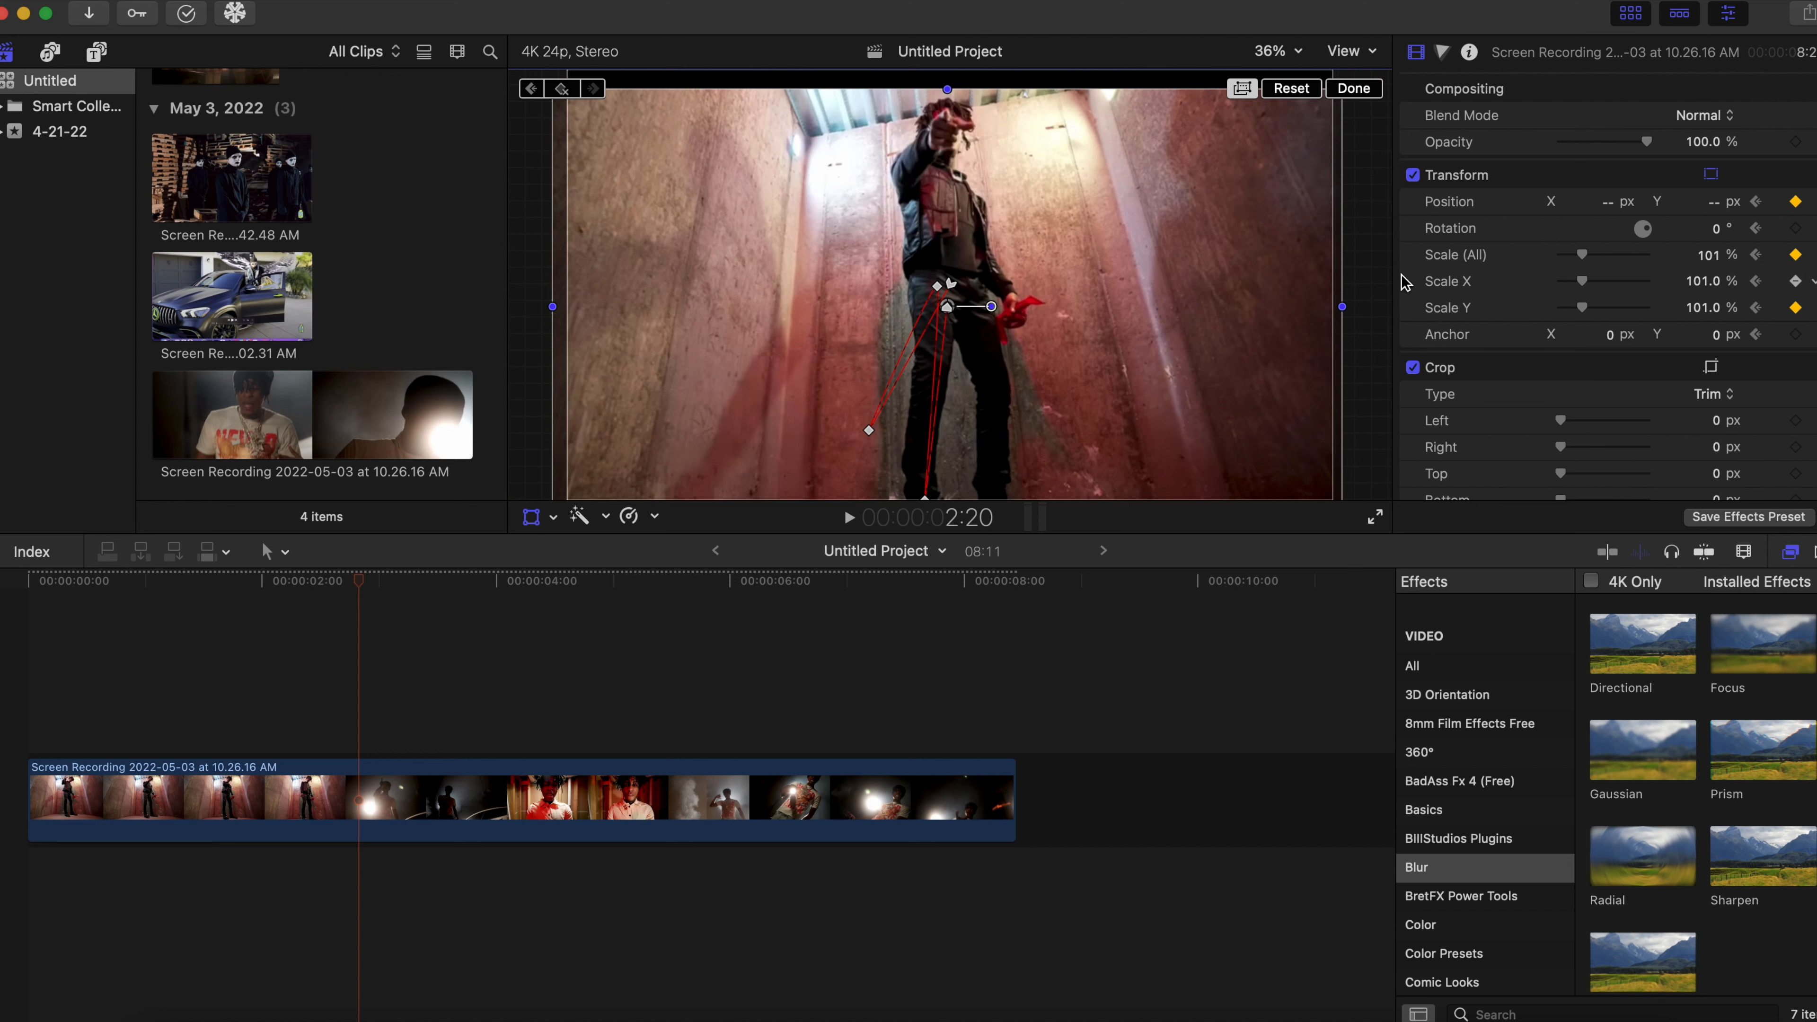
drag(1235, 296, 1246, 271)
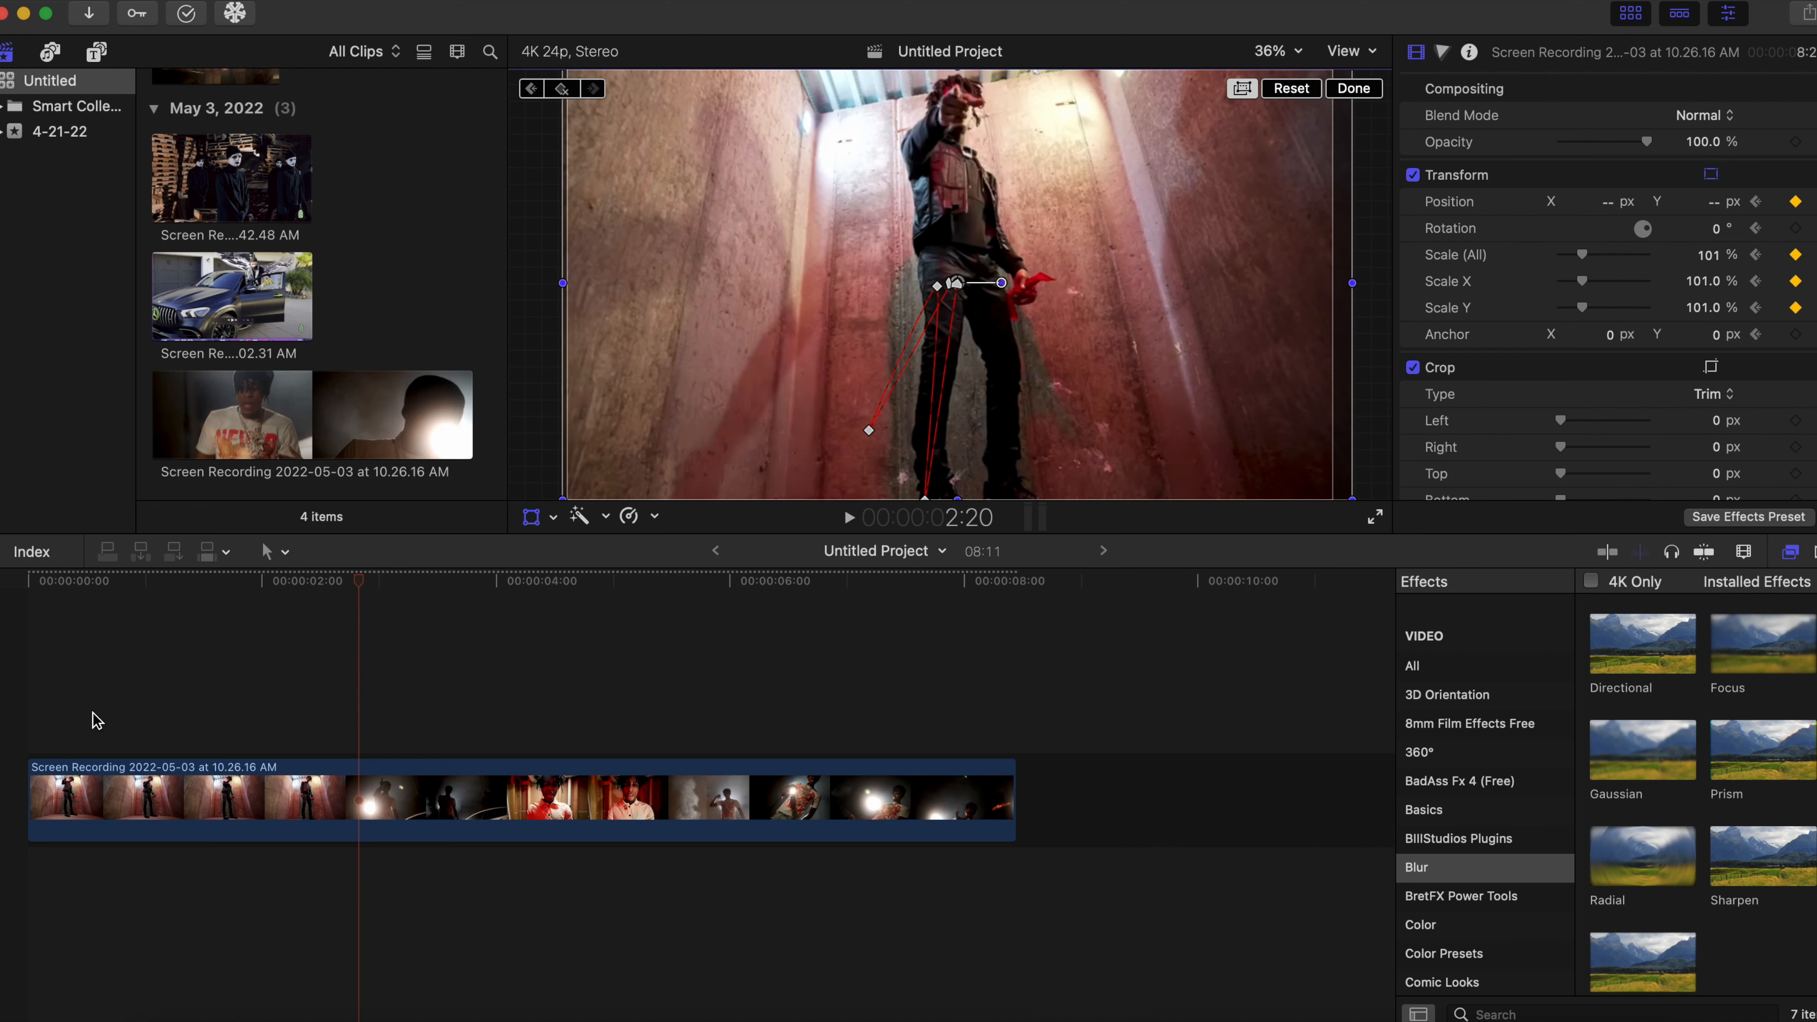
Step: Replay the clip from its start several times to review the full sequence of keyframed zooms
key(Home)
key(space)
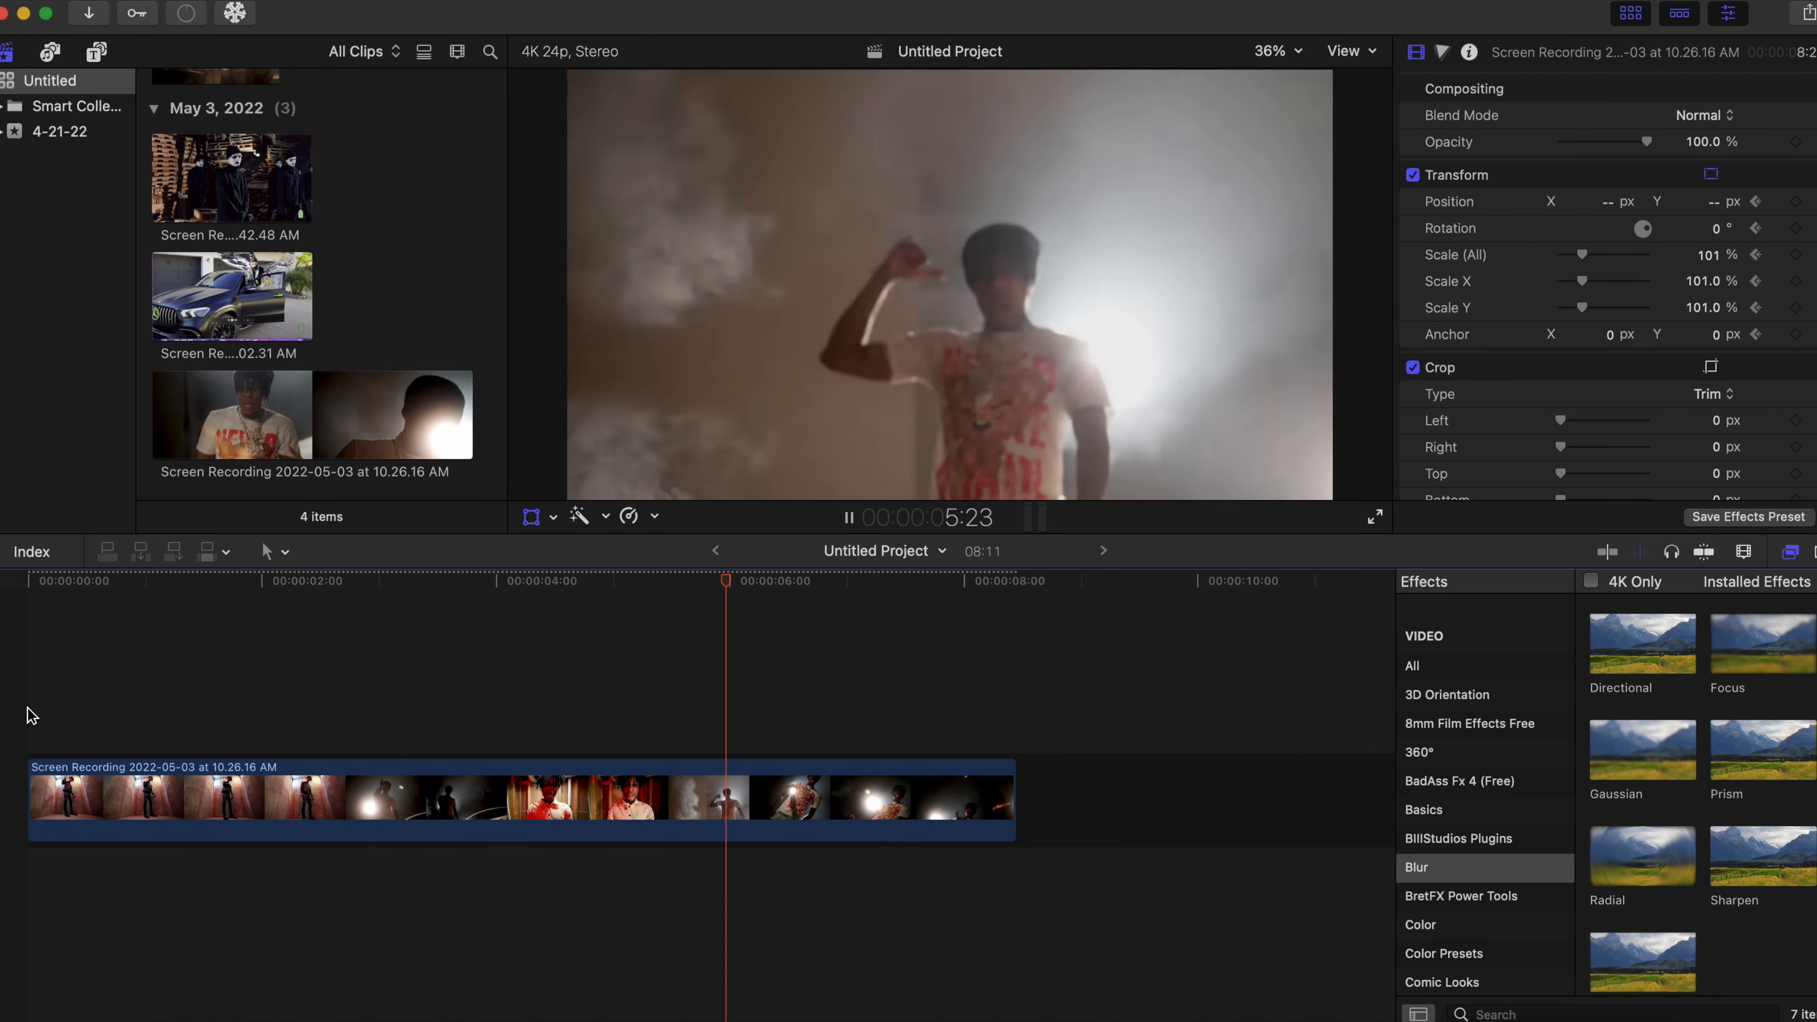
key(Home)
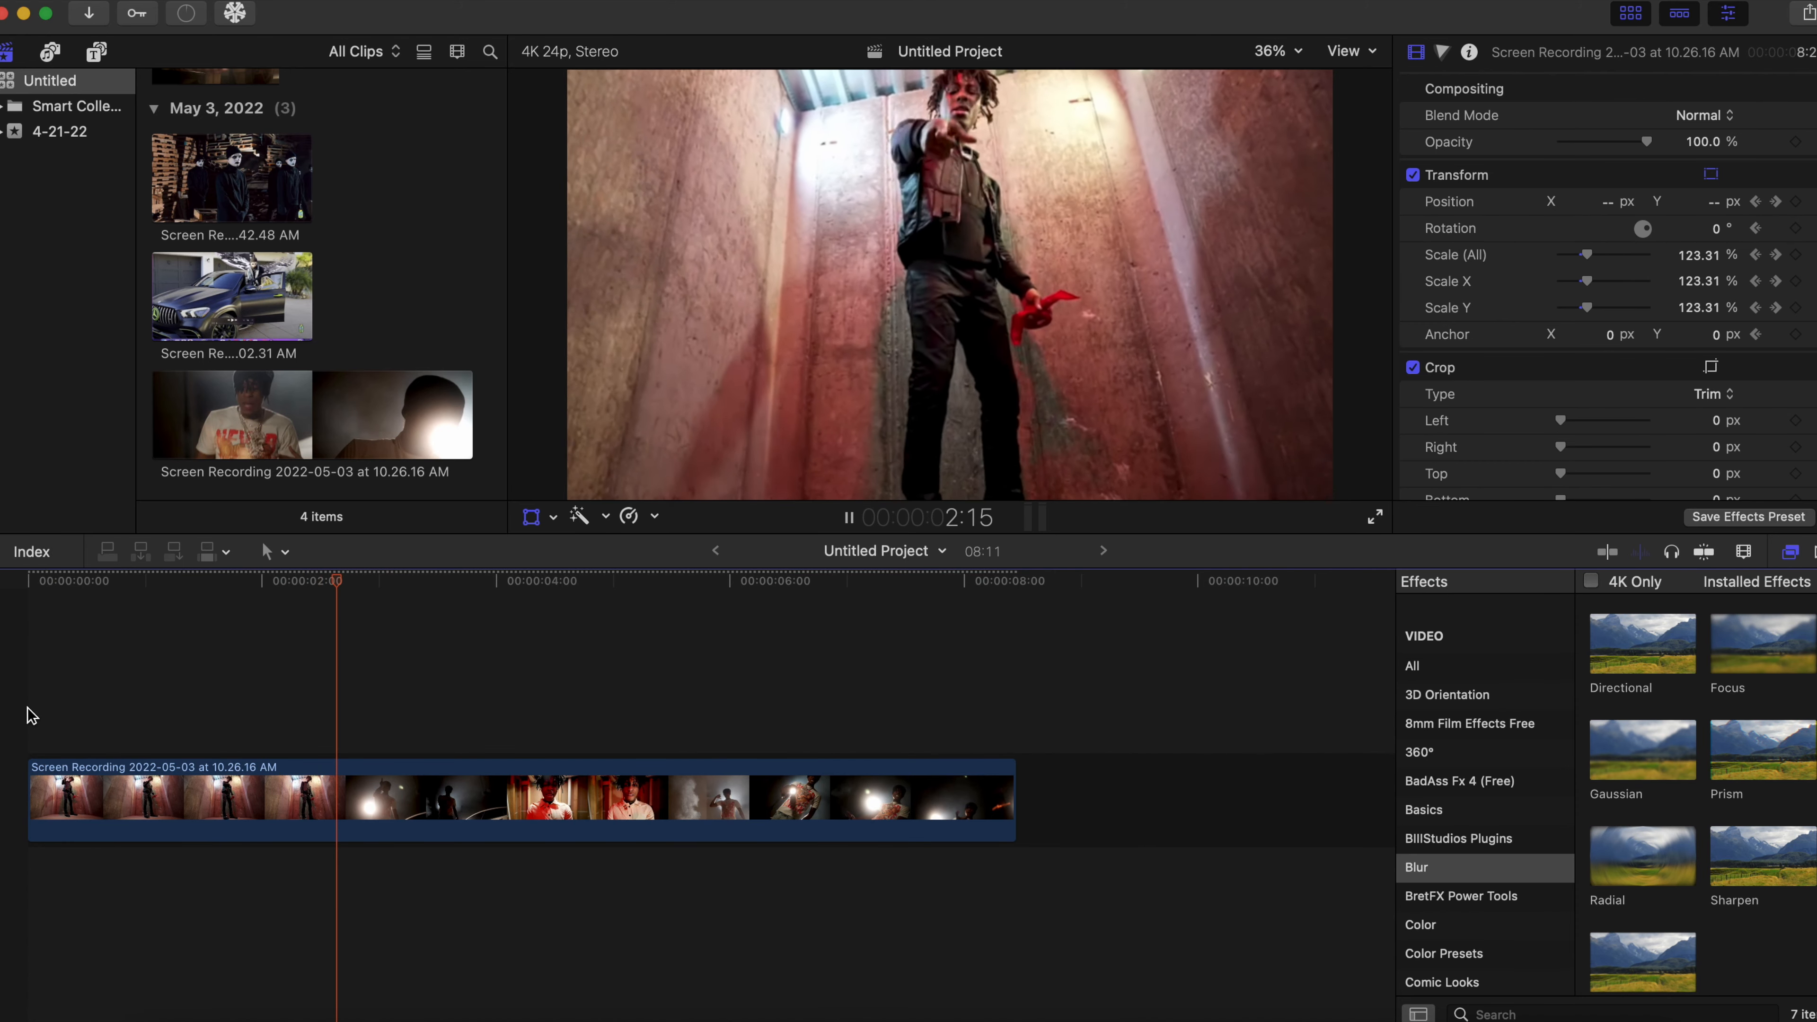
key(Home)
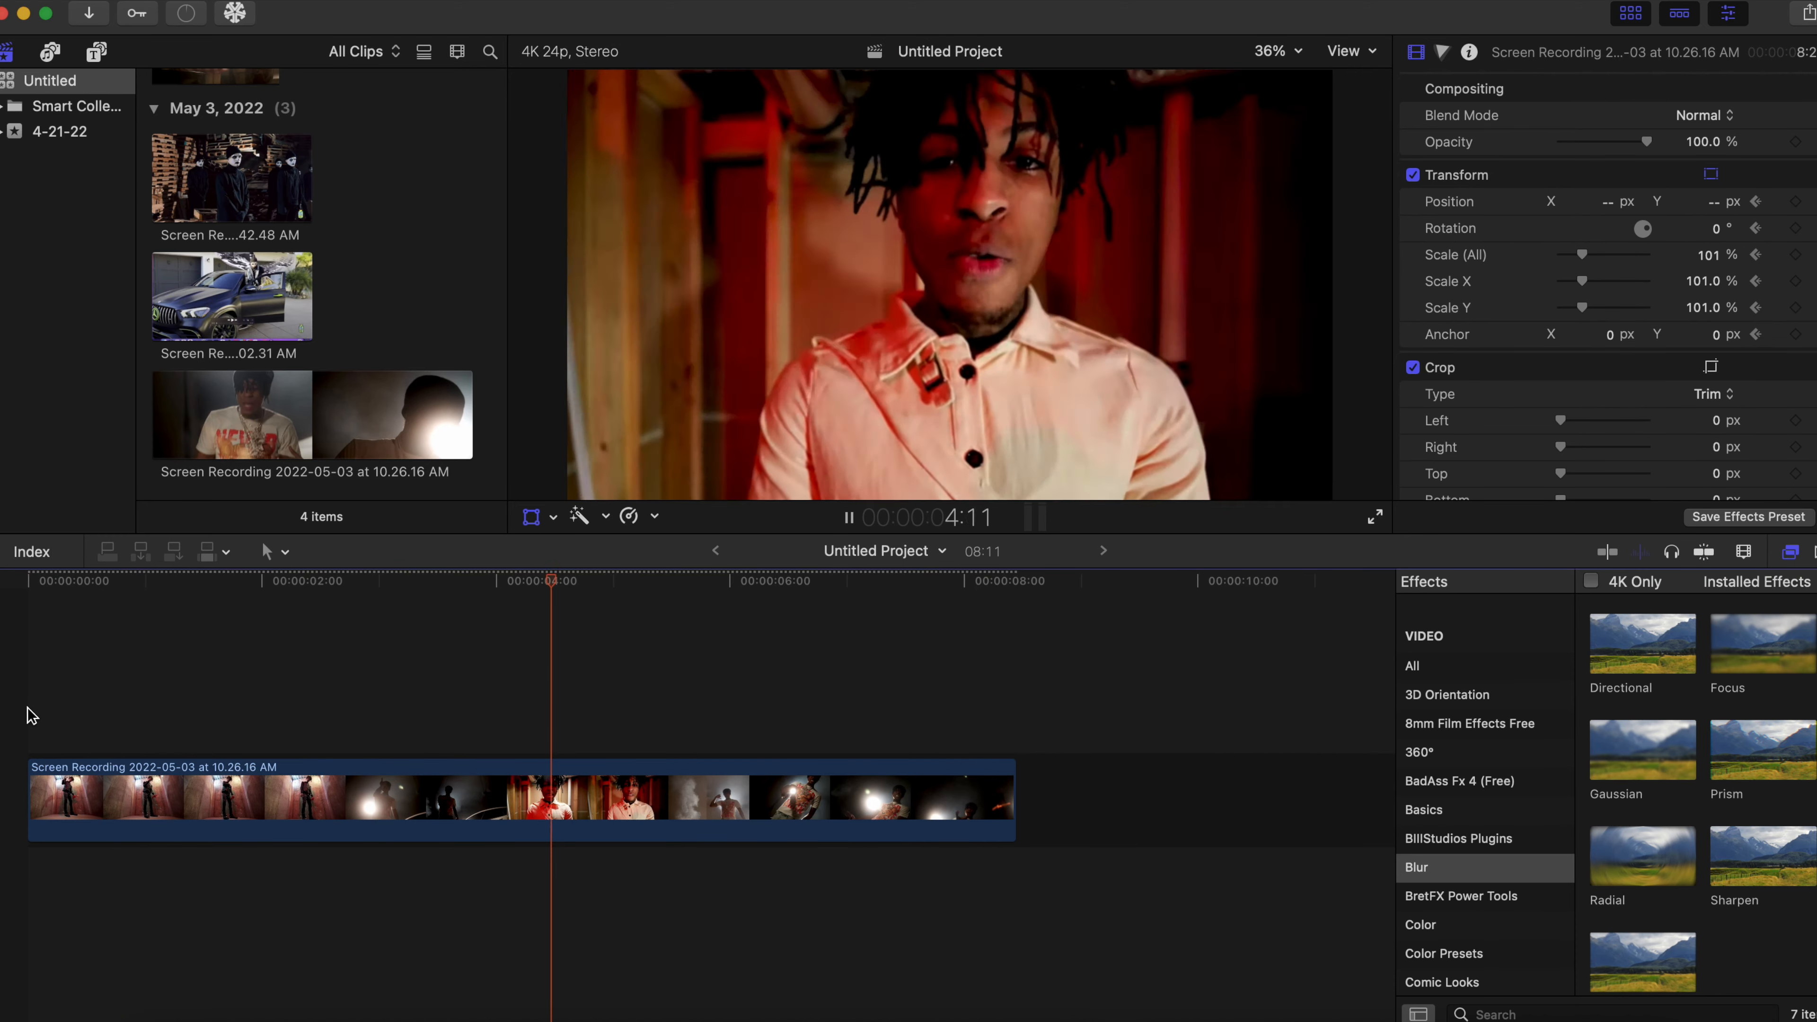
key(Home)
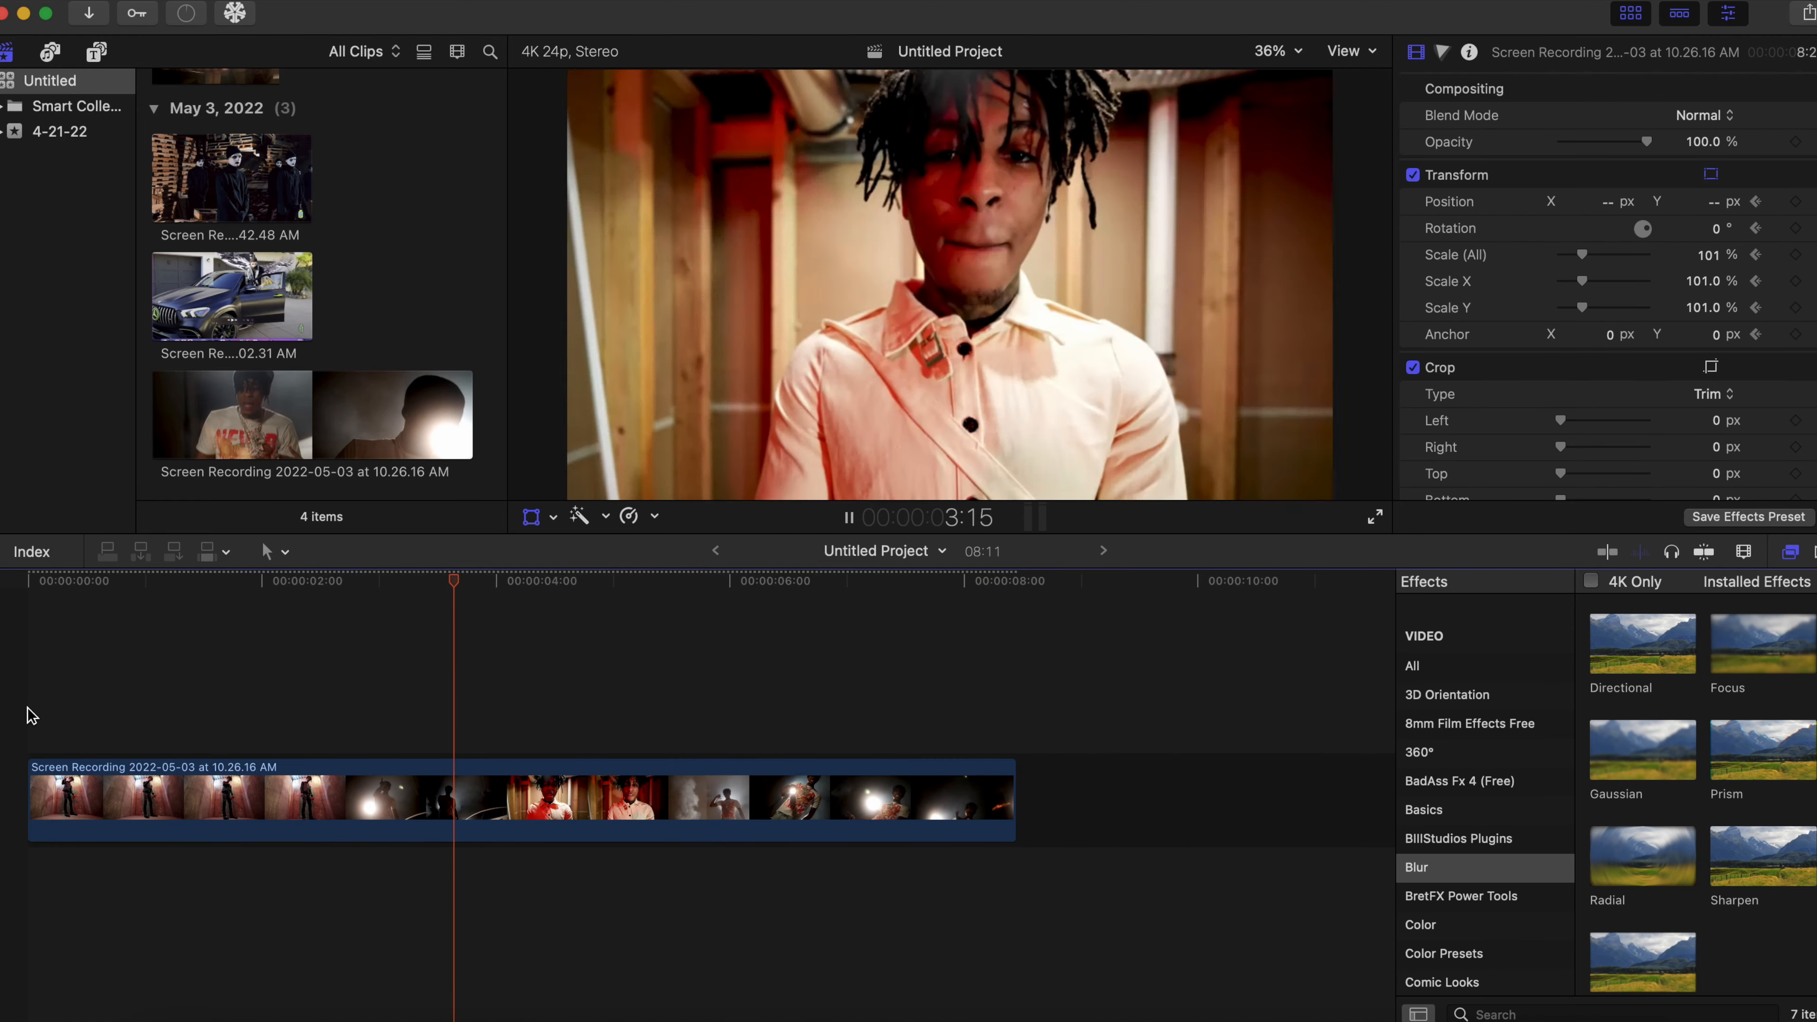
key(Home)
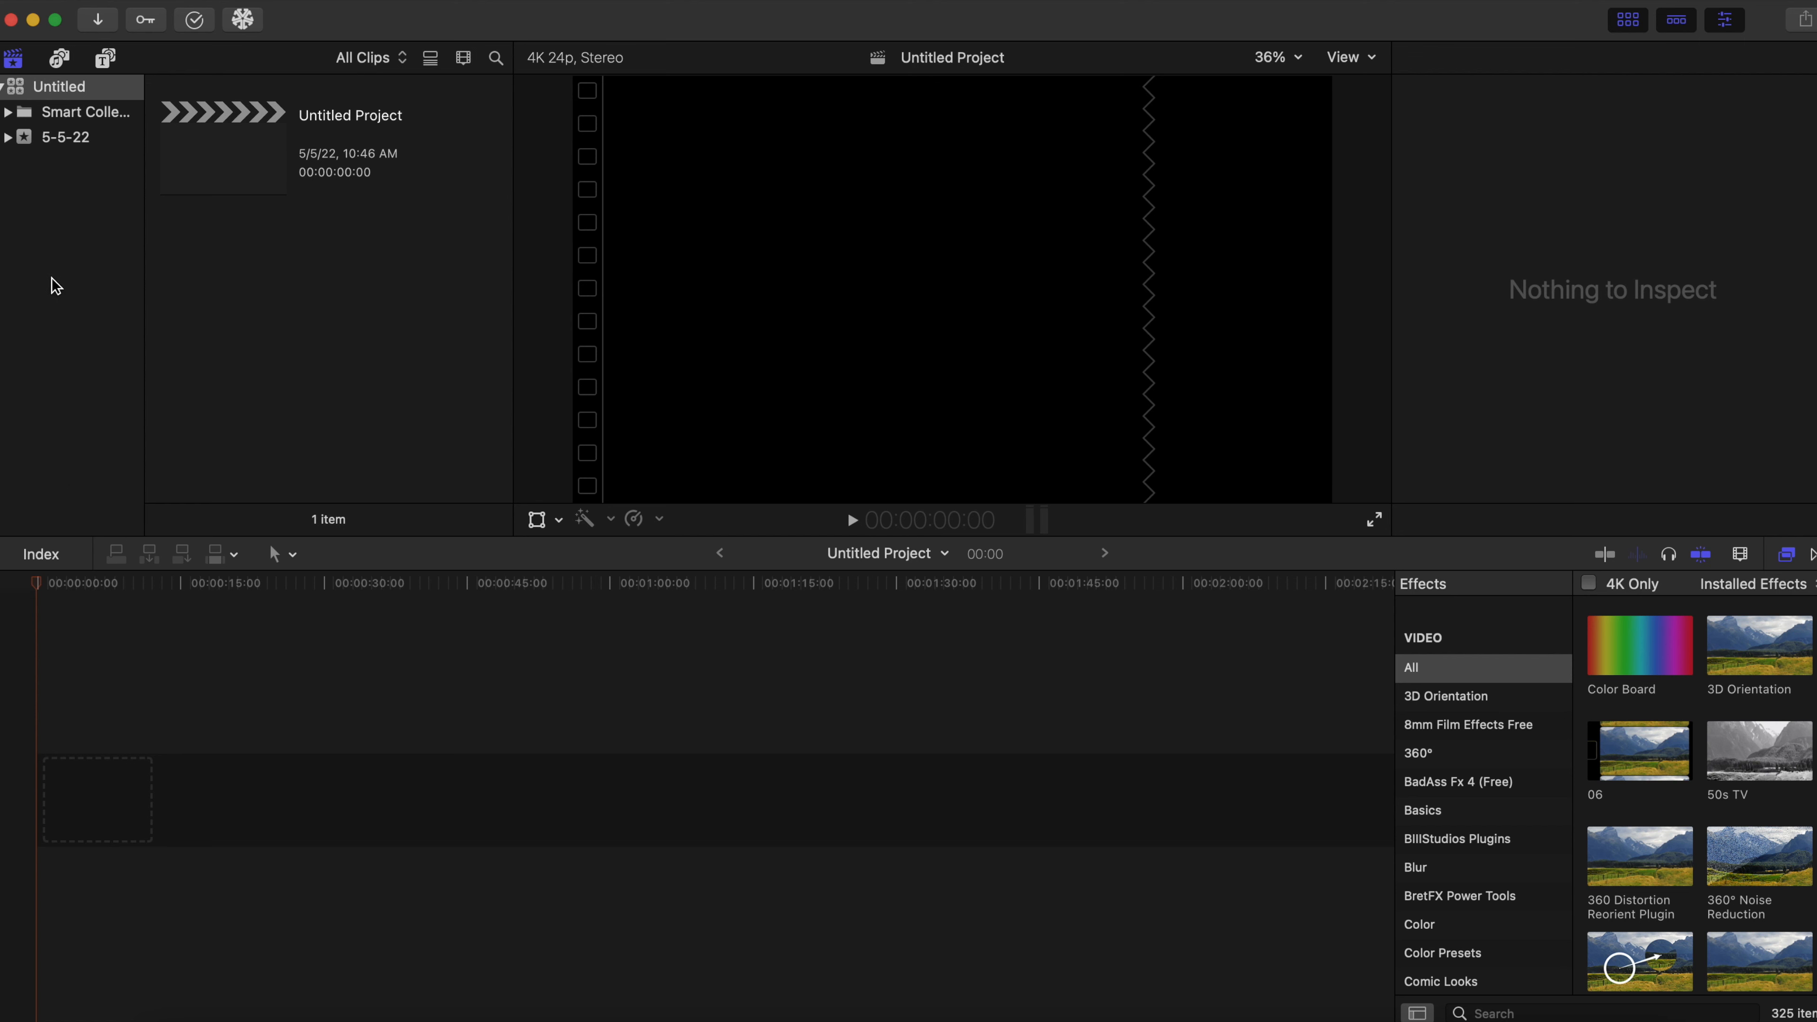
Step: Add the BIIIStudios Jitter 3D Text Plugin title from My Titles to the empty timeline and play it from its start
click(106, 58)
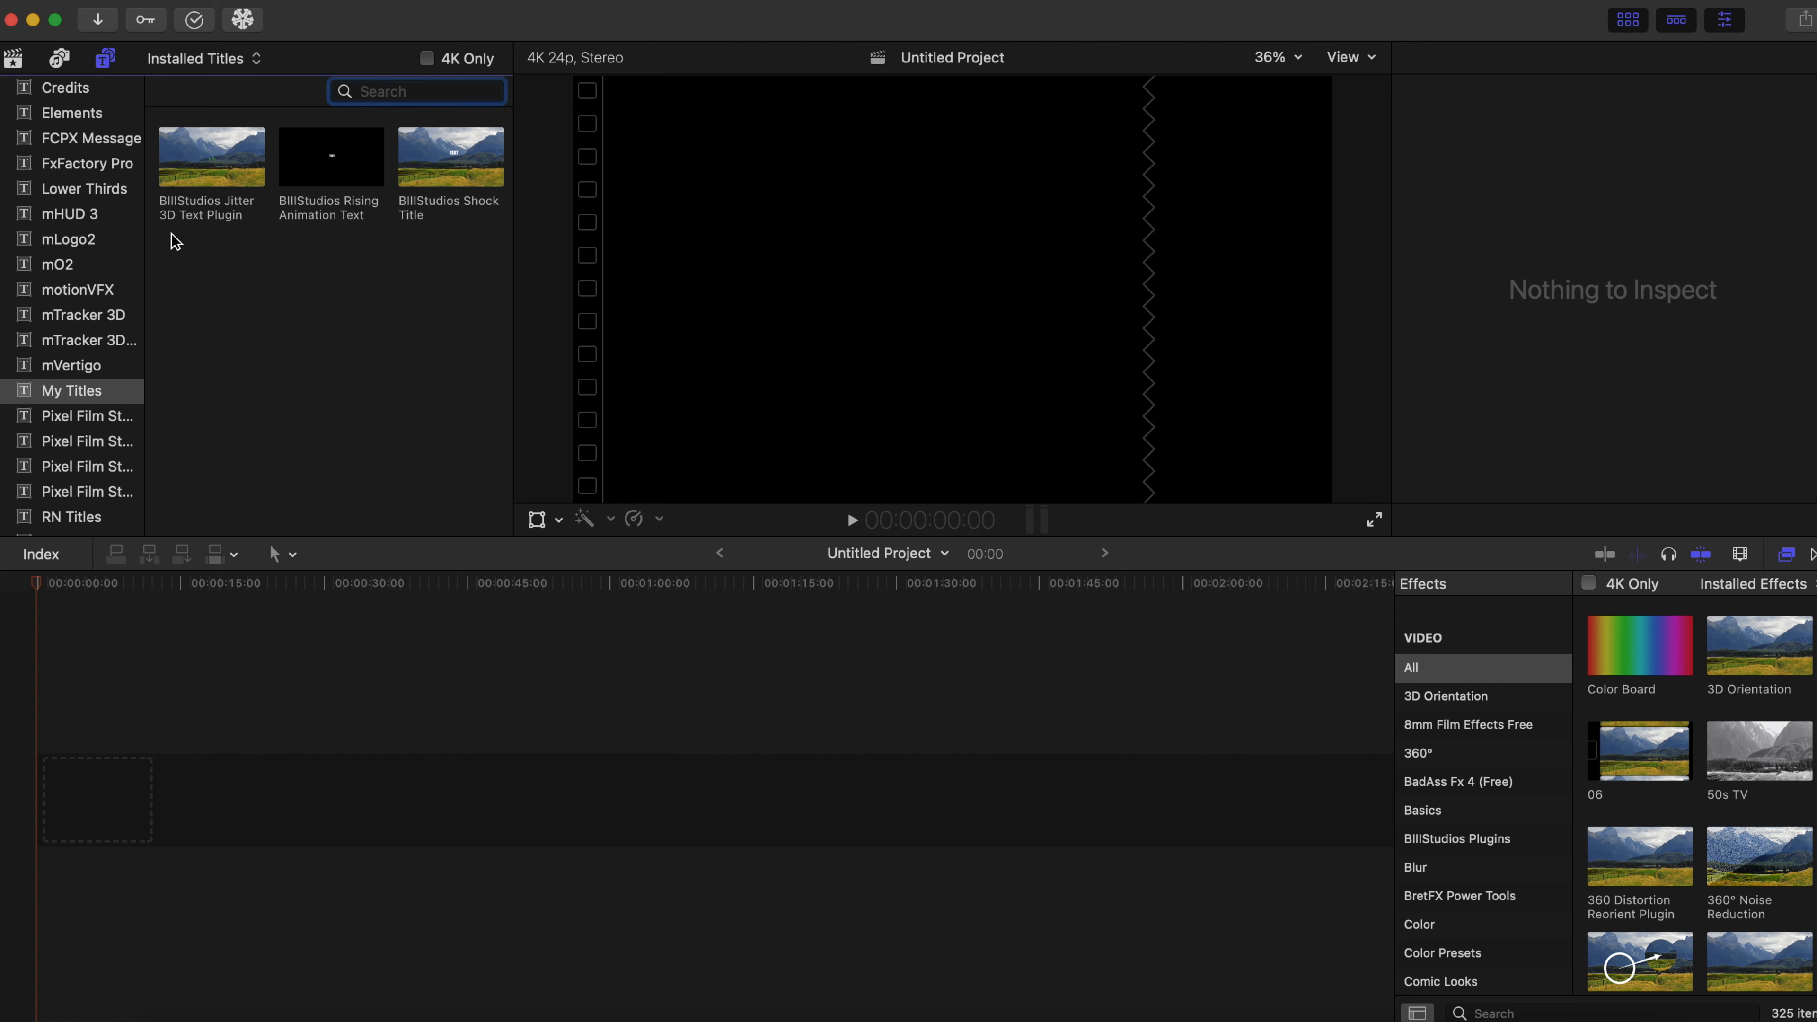
drag(222, 166, 101, 807)
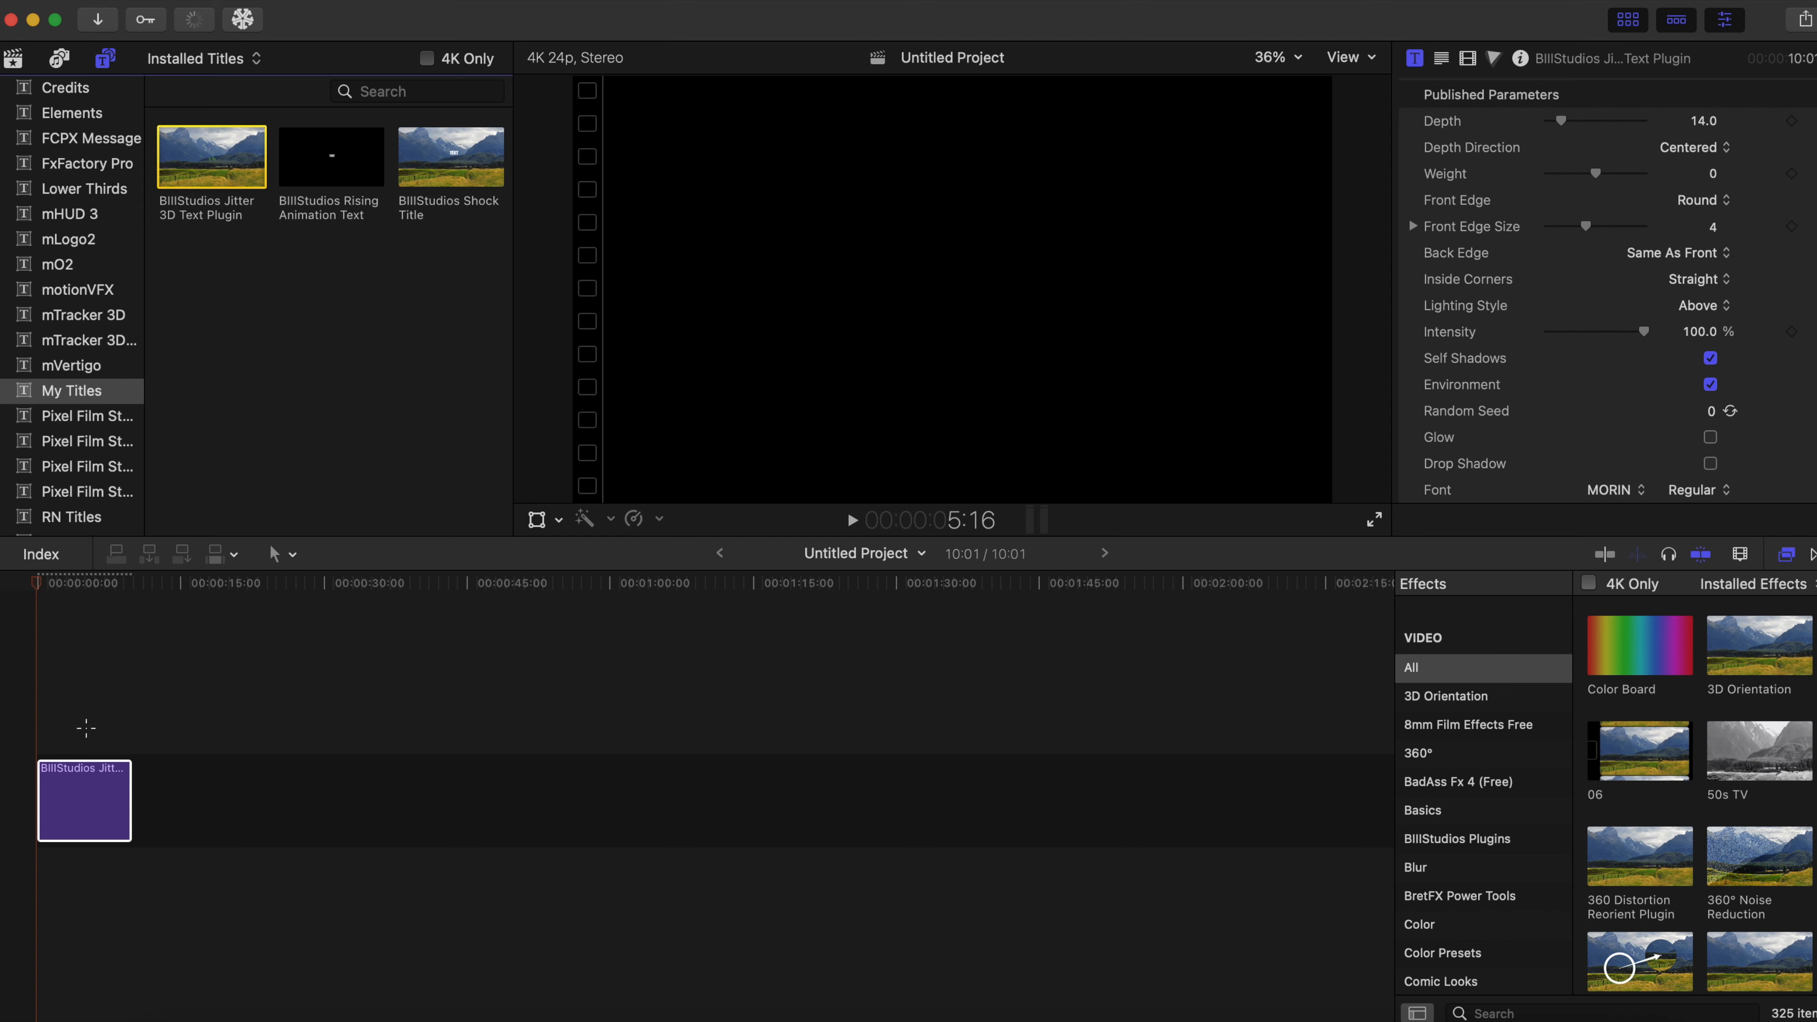
click(84, 733)
click(26, 733)
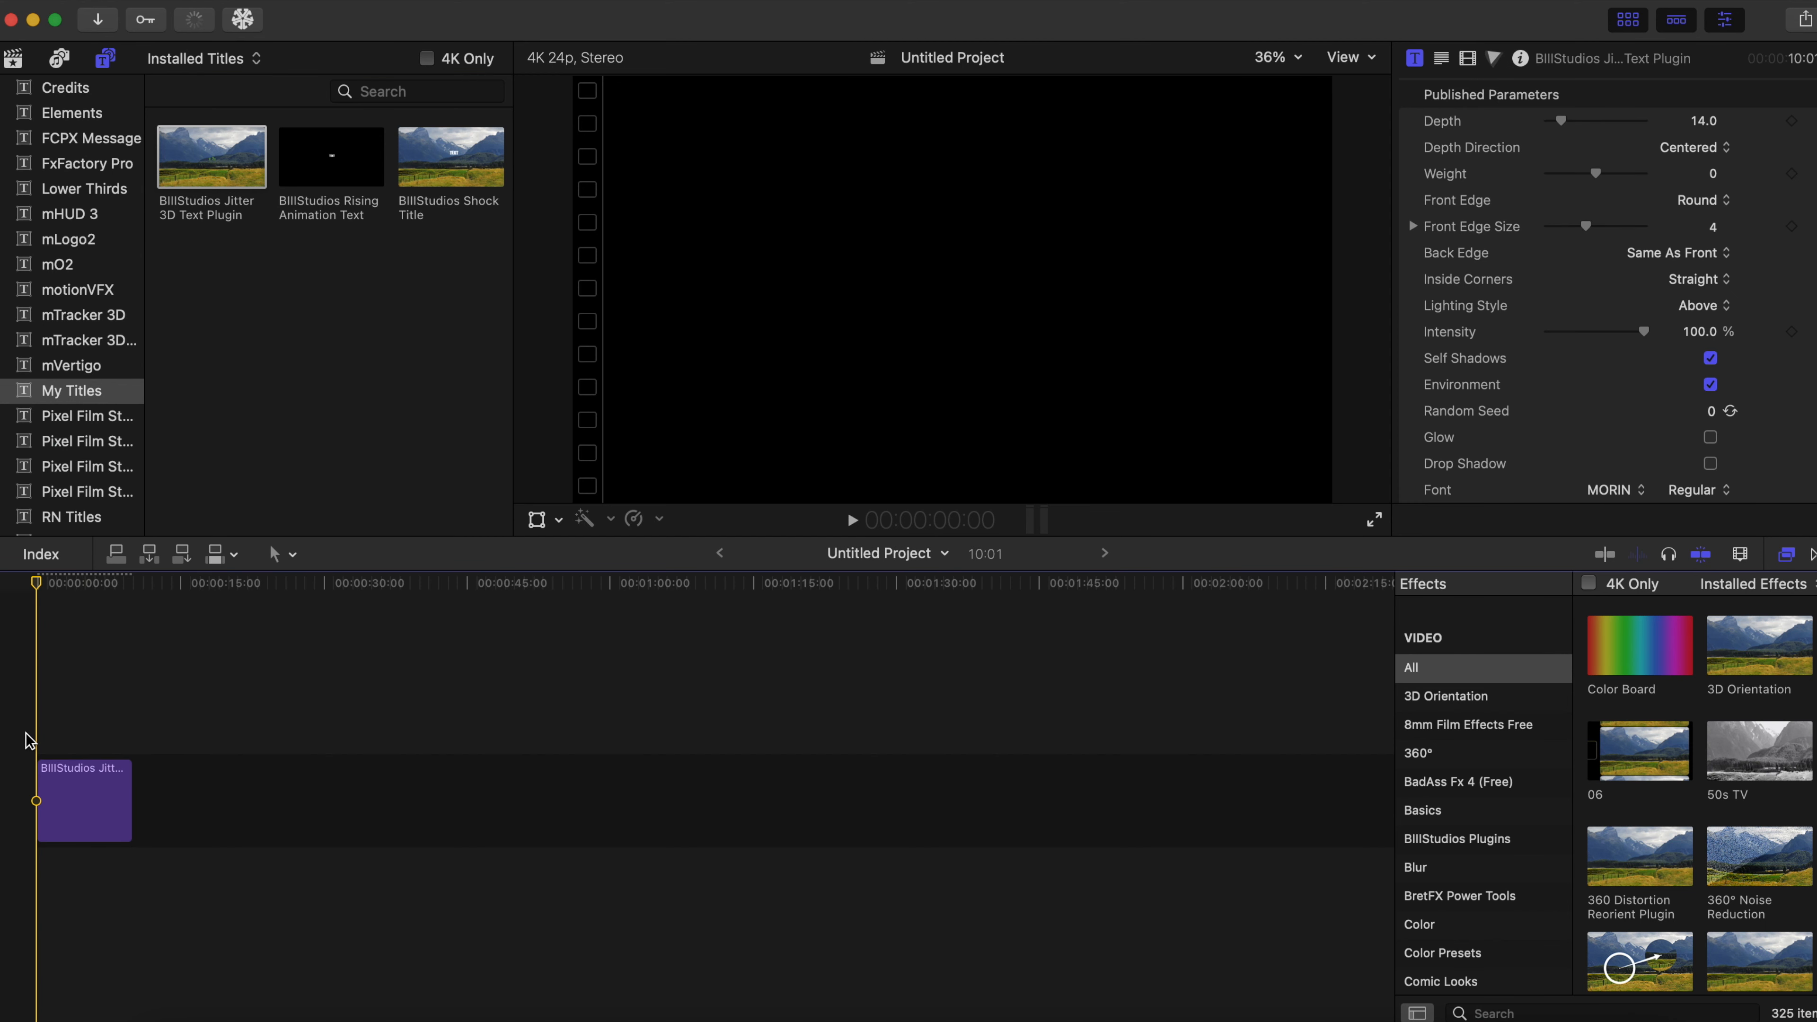
key(space)
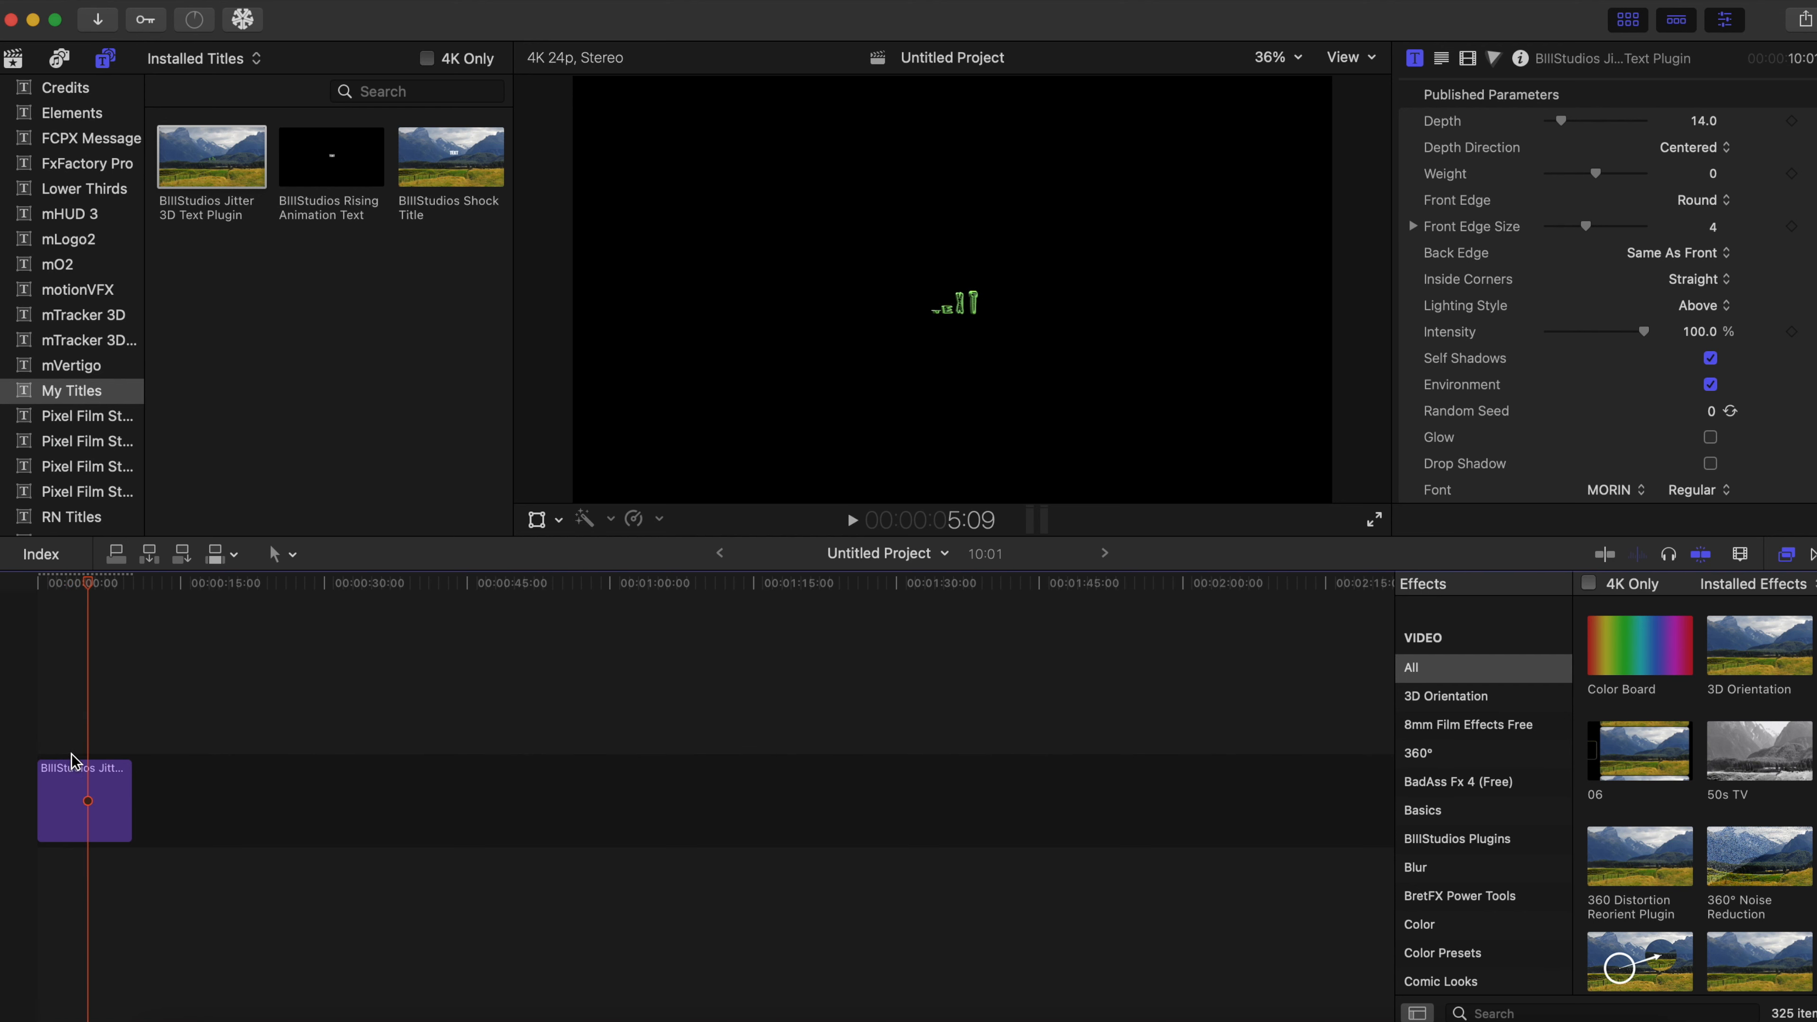
Step: Set the text size of the Jitter 3D Text title to 222
click(75, 779)
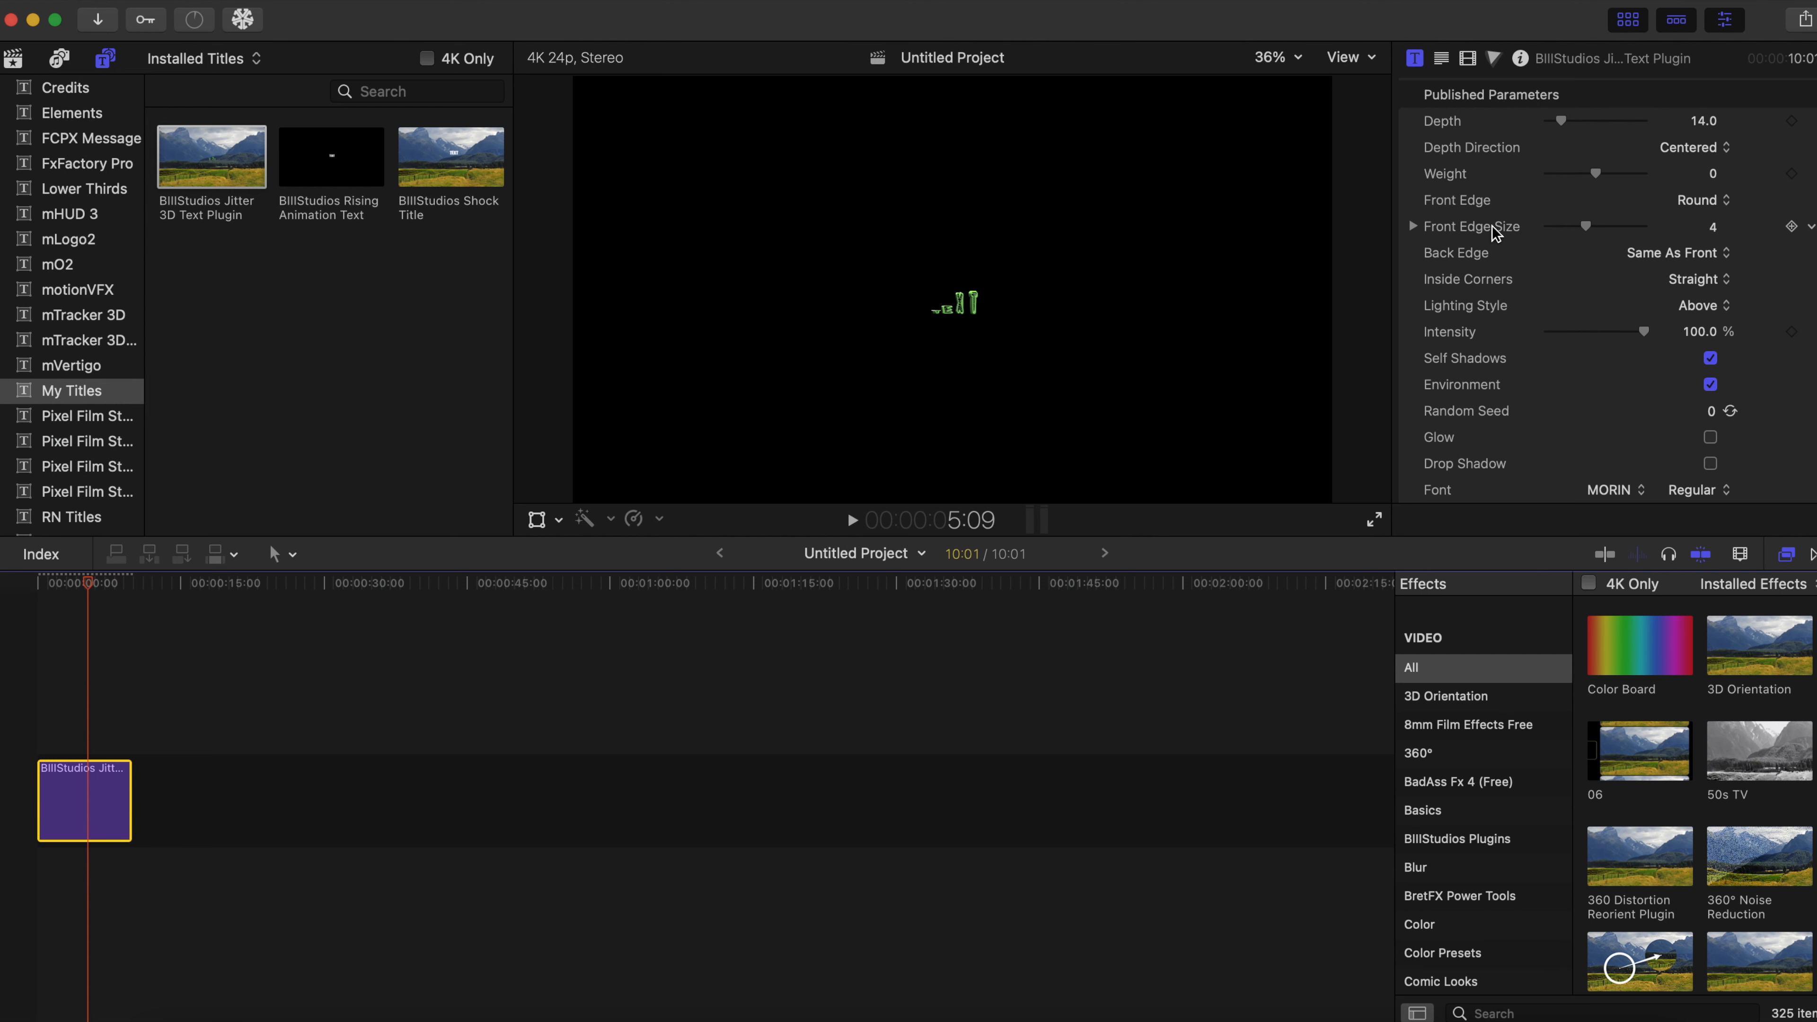
scroll(1493, 227, up, 1)
click(1441, 59)
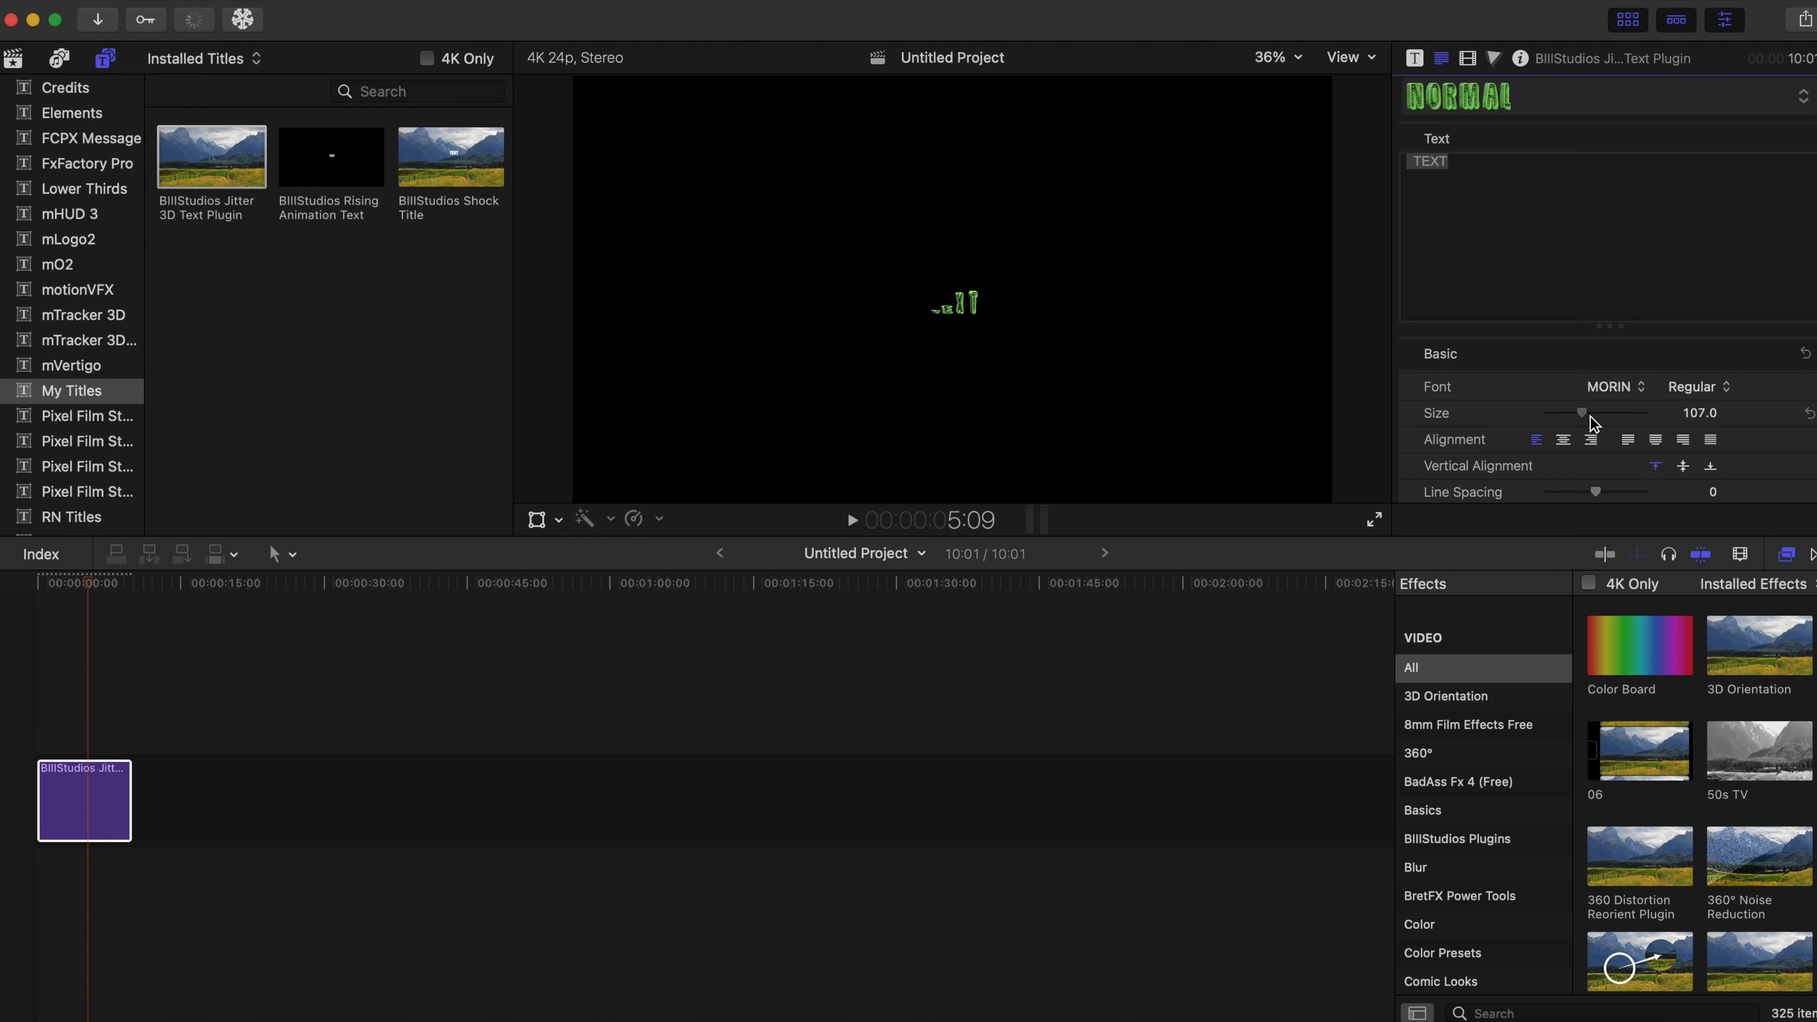
drag(1602, 417, 1622, 418)
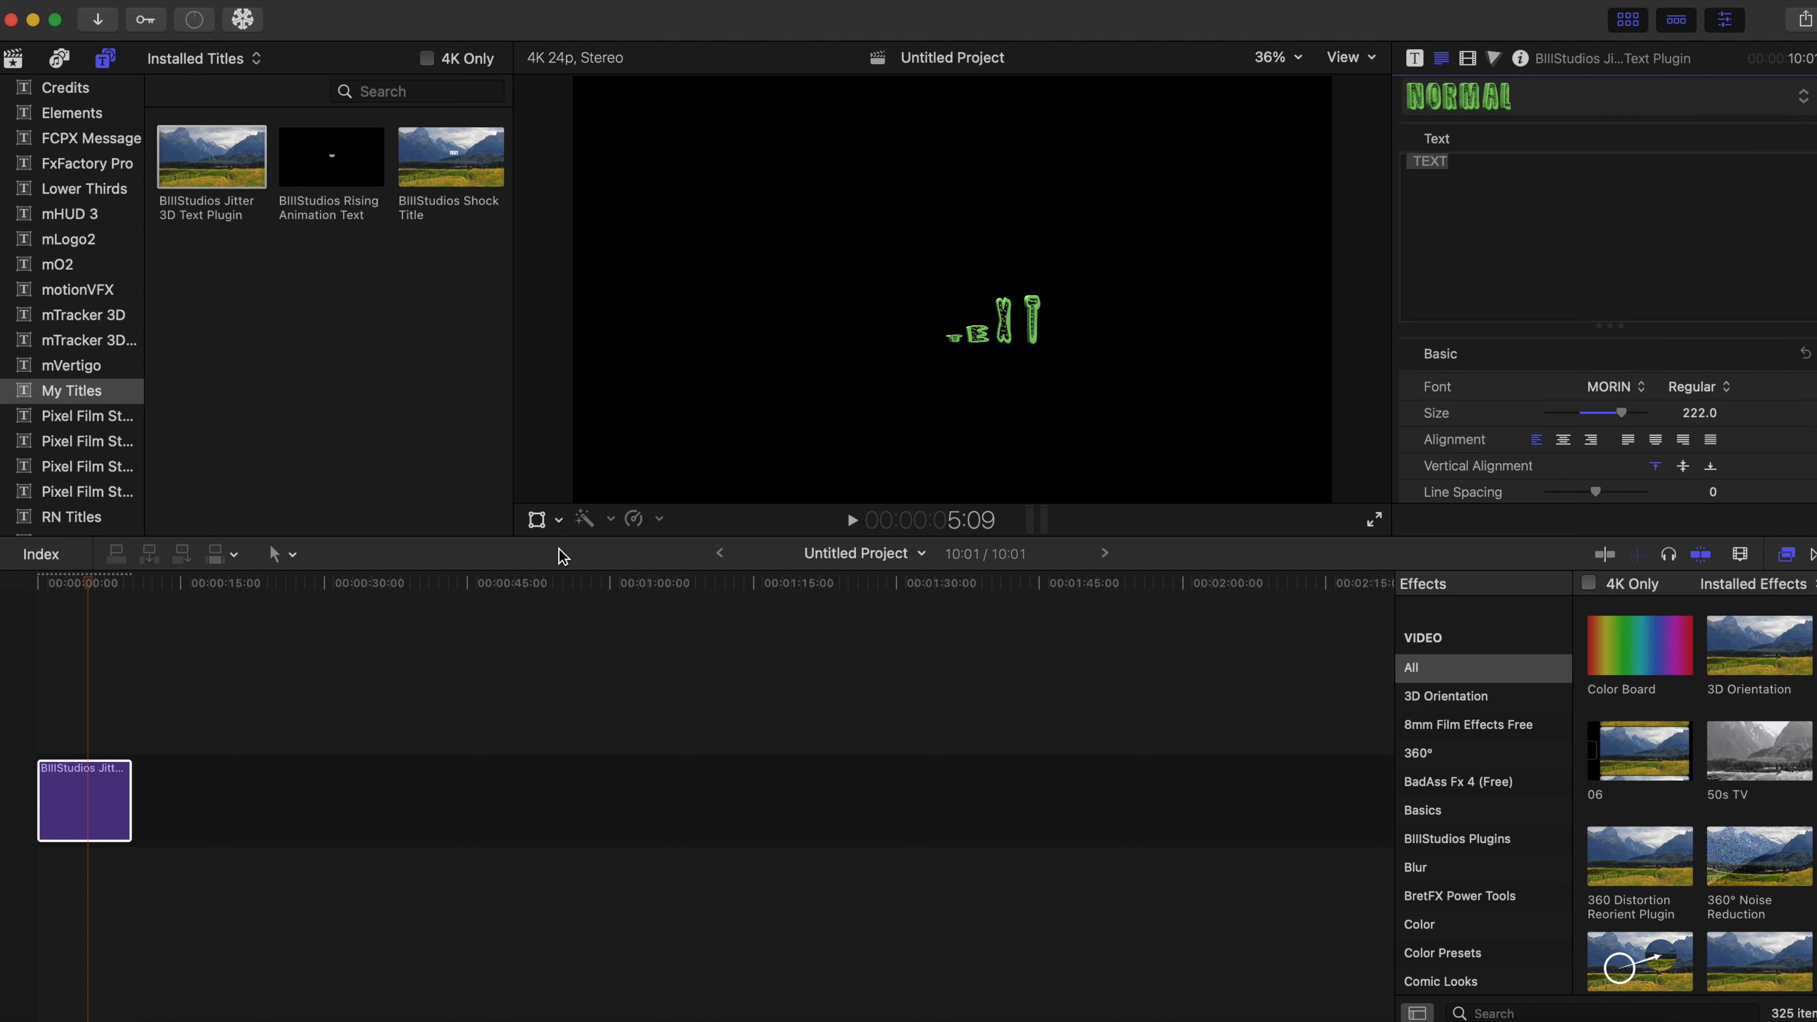
Step: Move the Jitter 3D Text title up and to the left to center its text in the frame, and replay it from its start
click(536, 520)
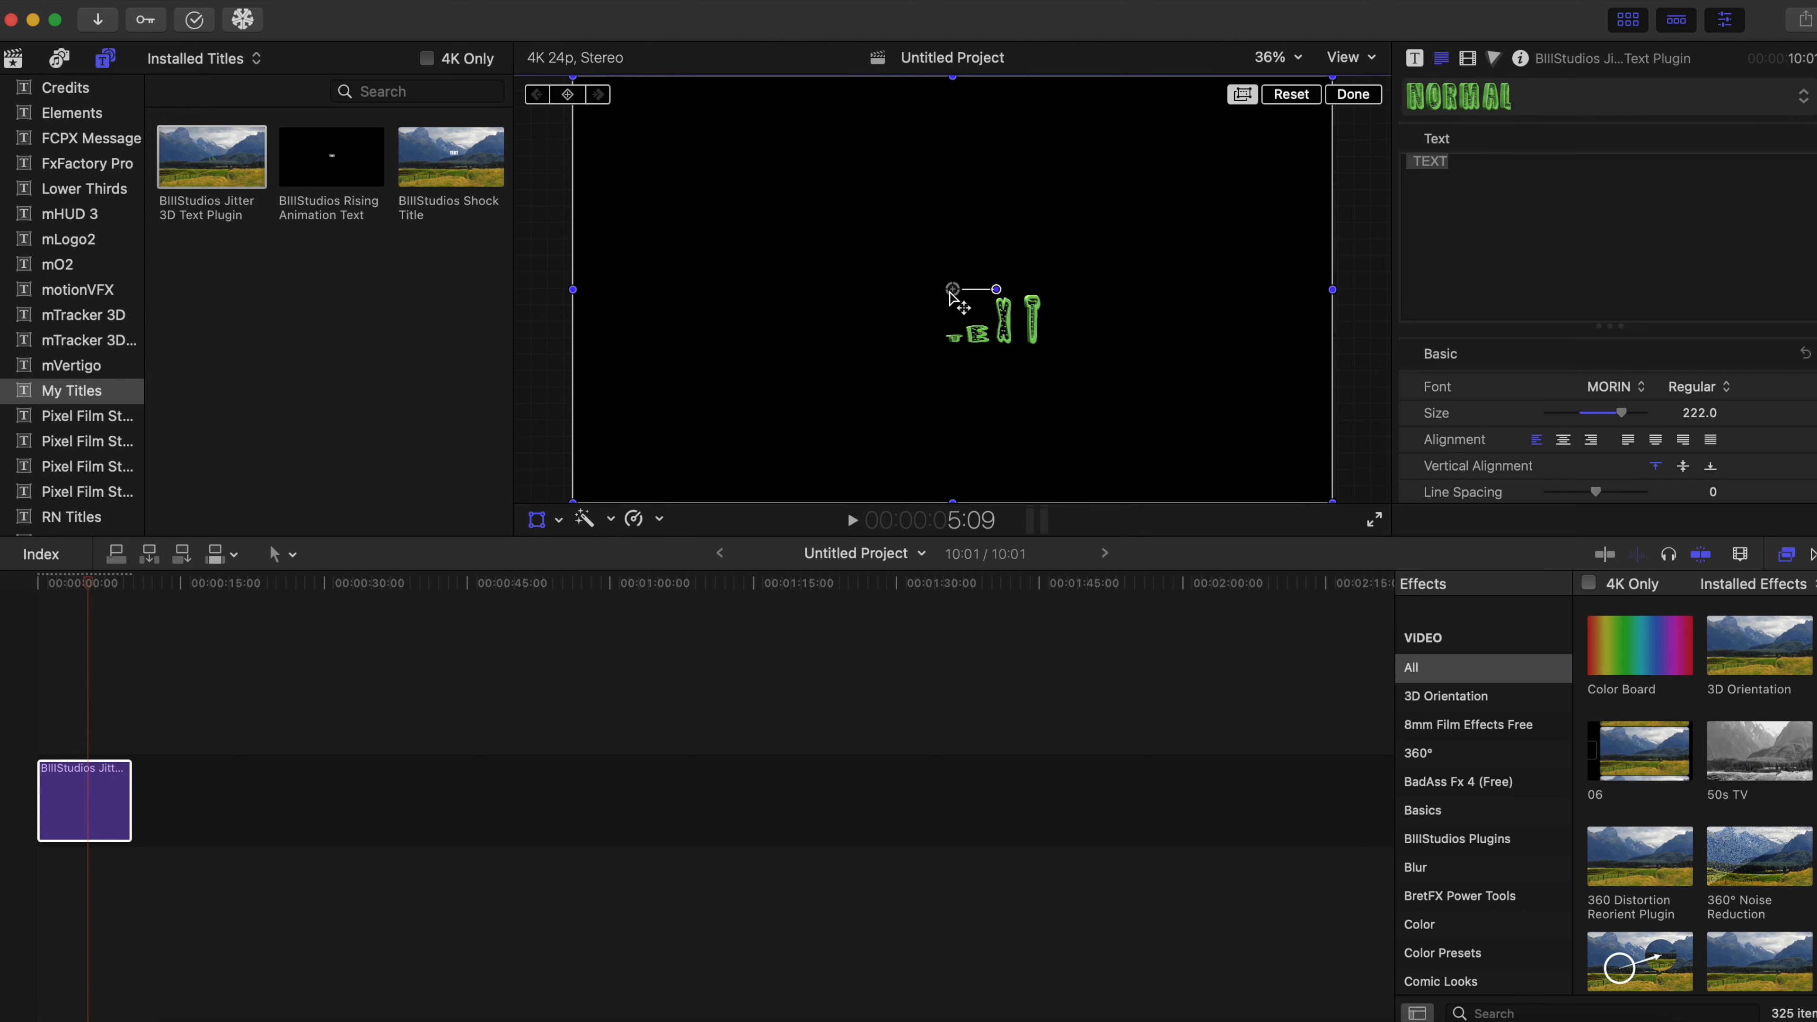
drag(949, 293, 890, 241)
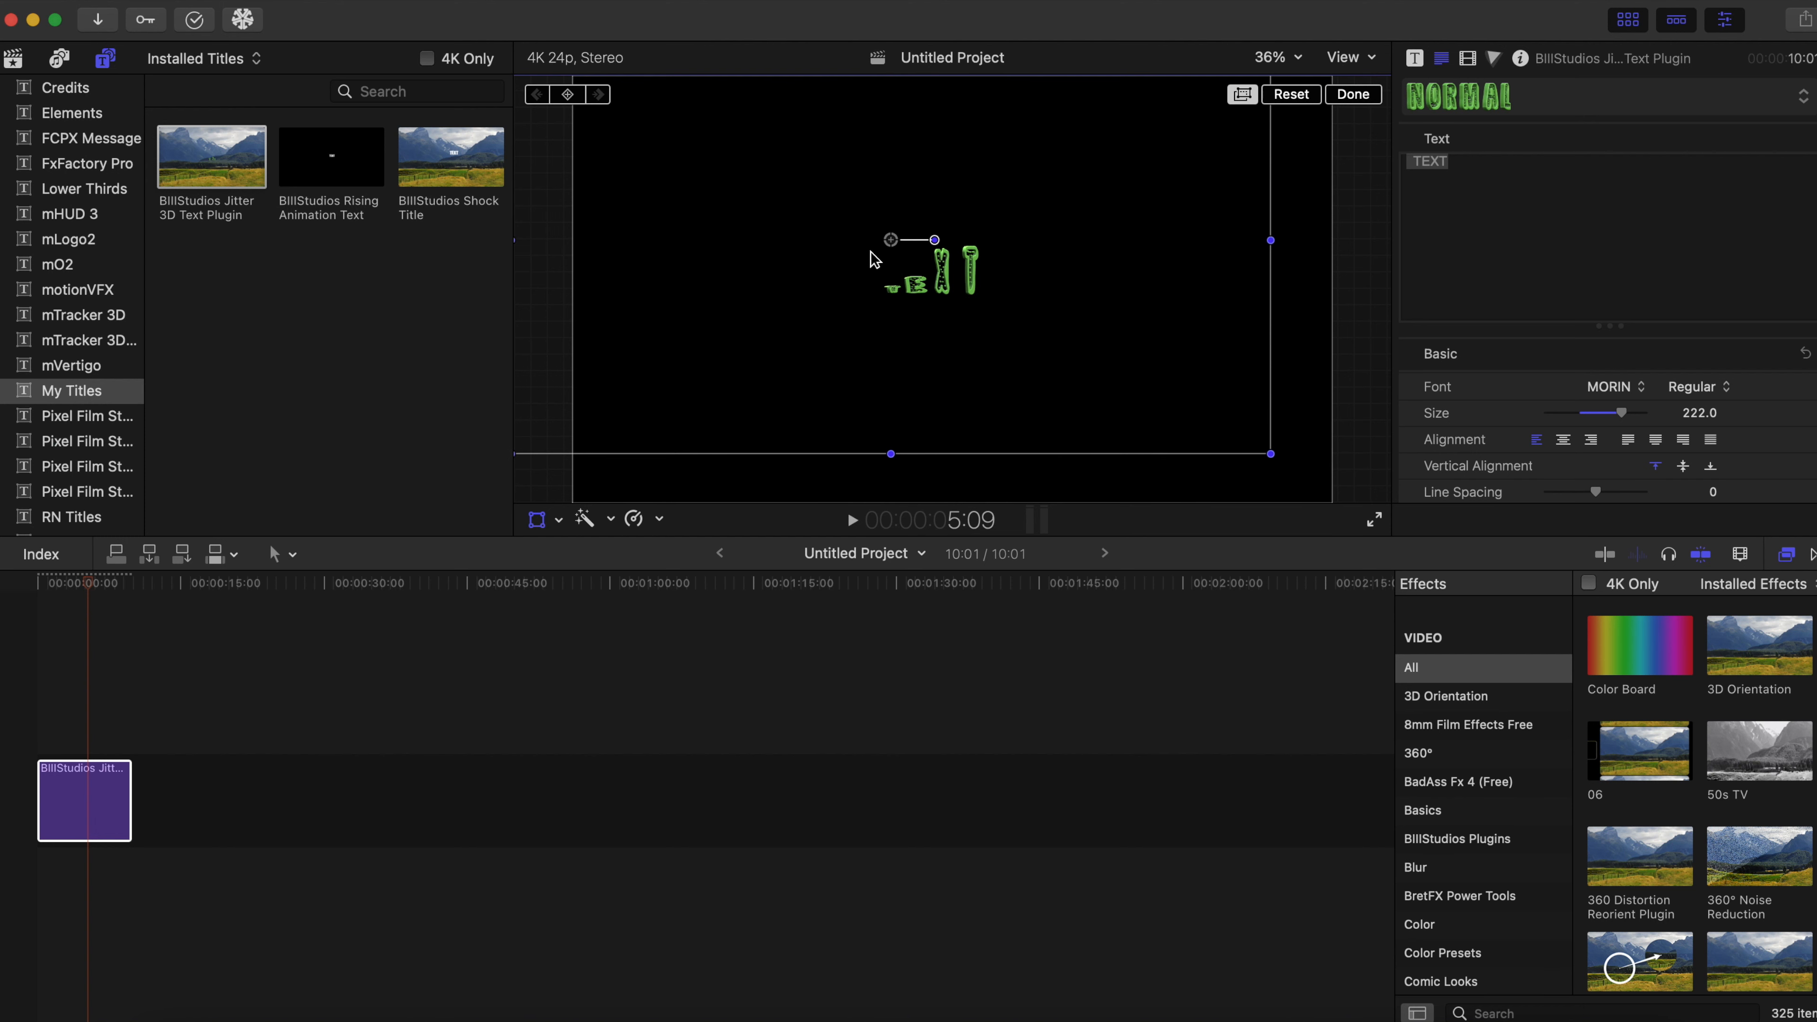
click(26, 714)
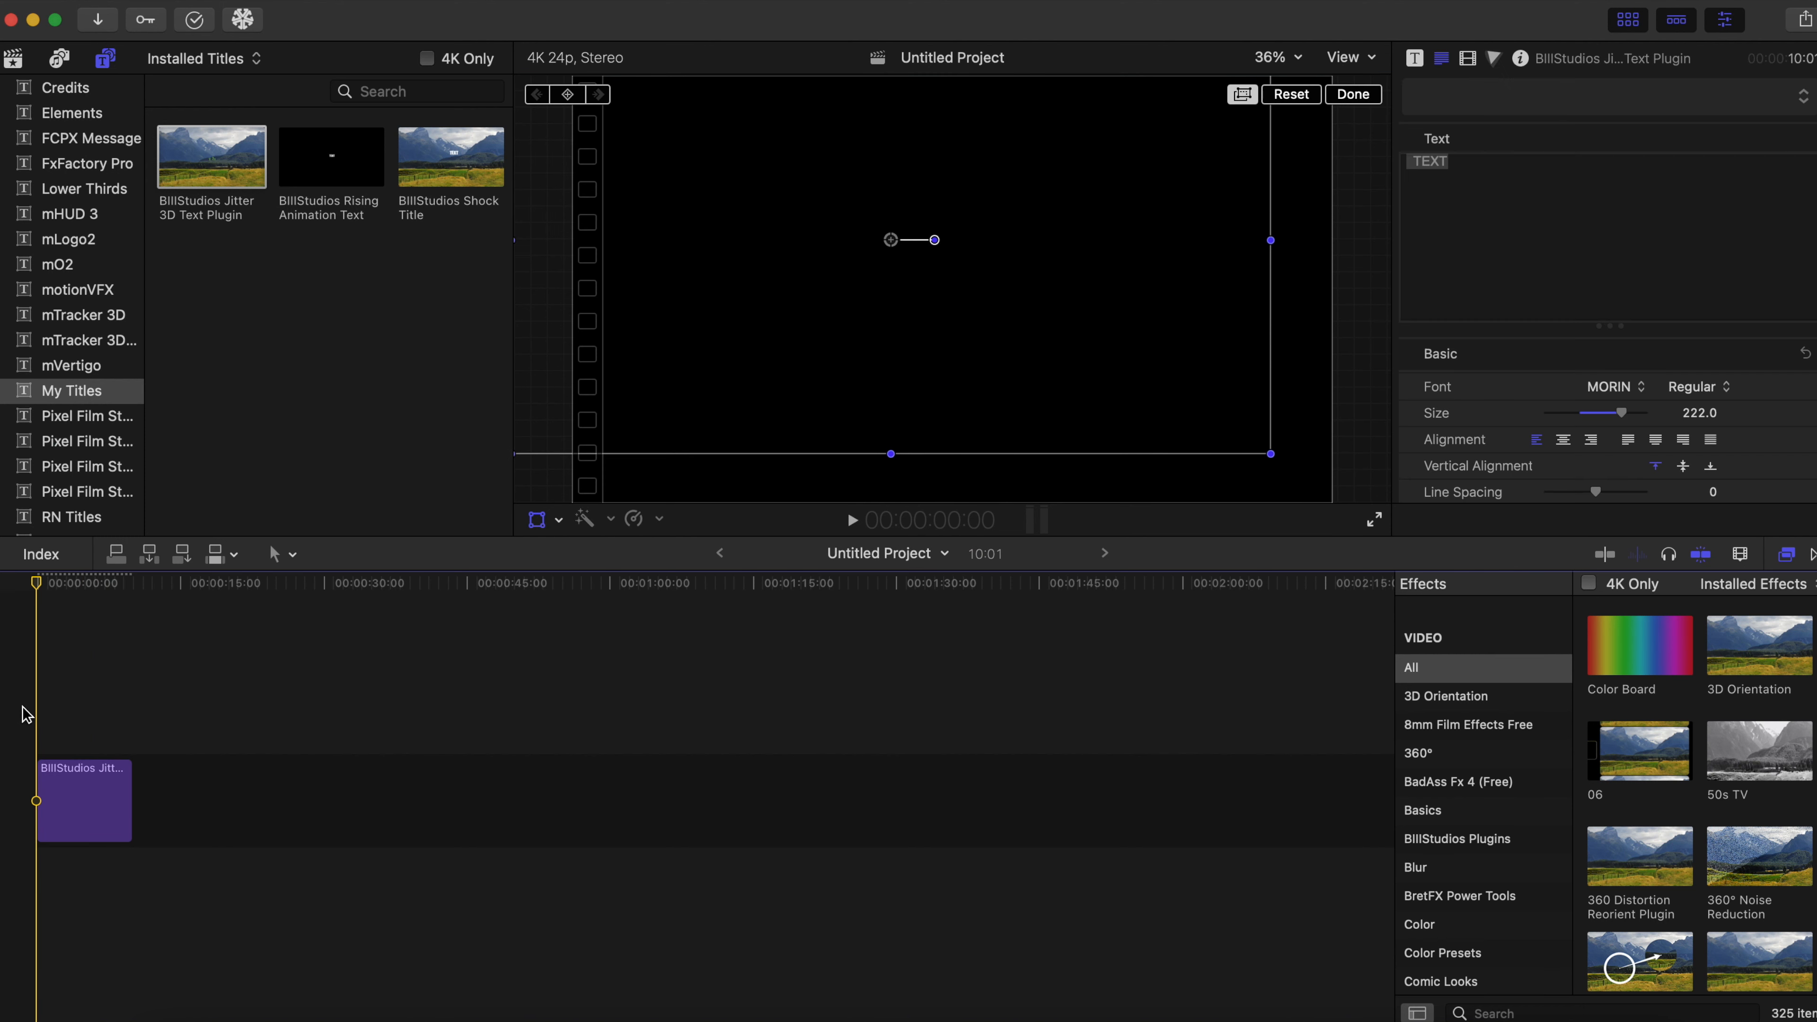
key(space)
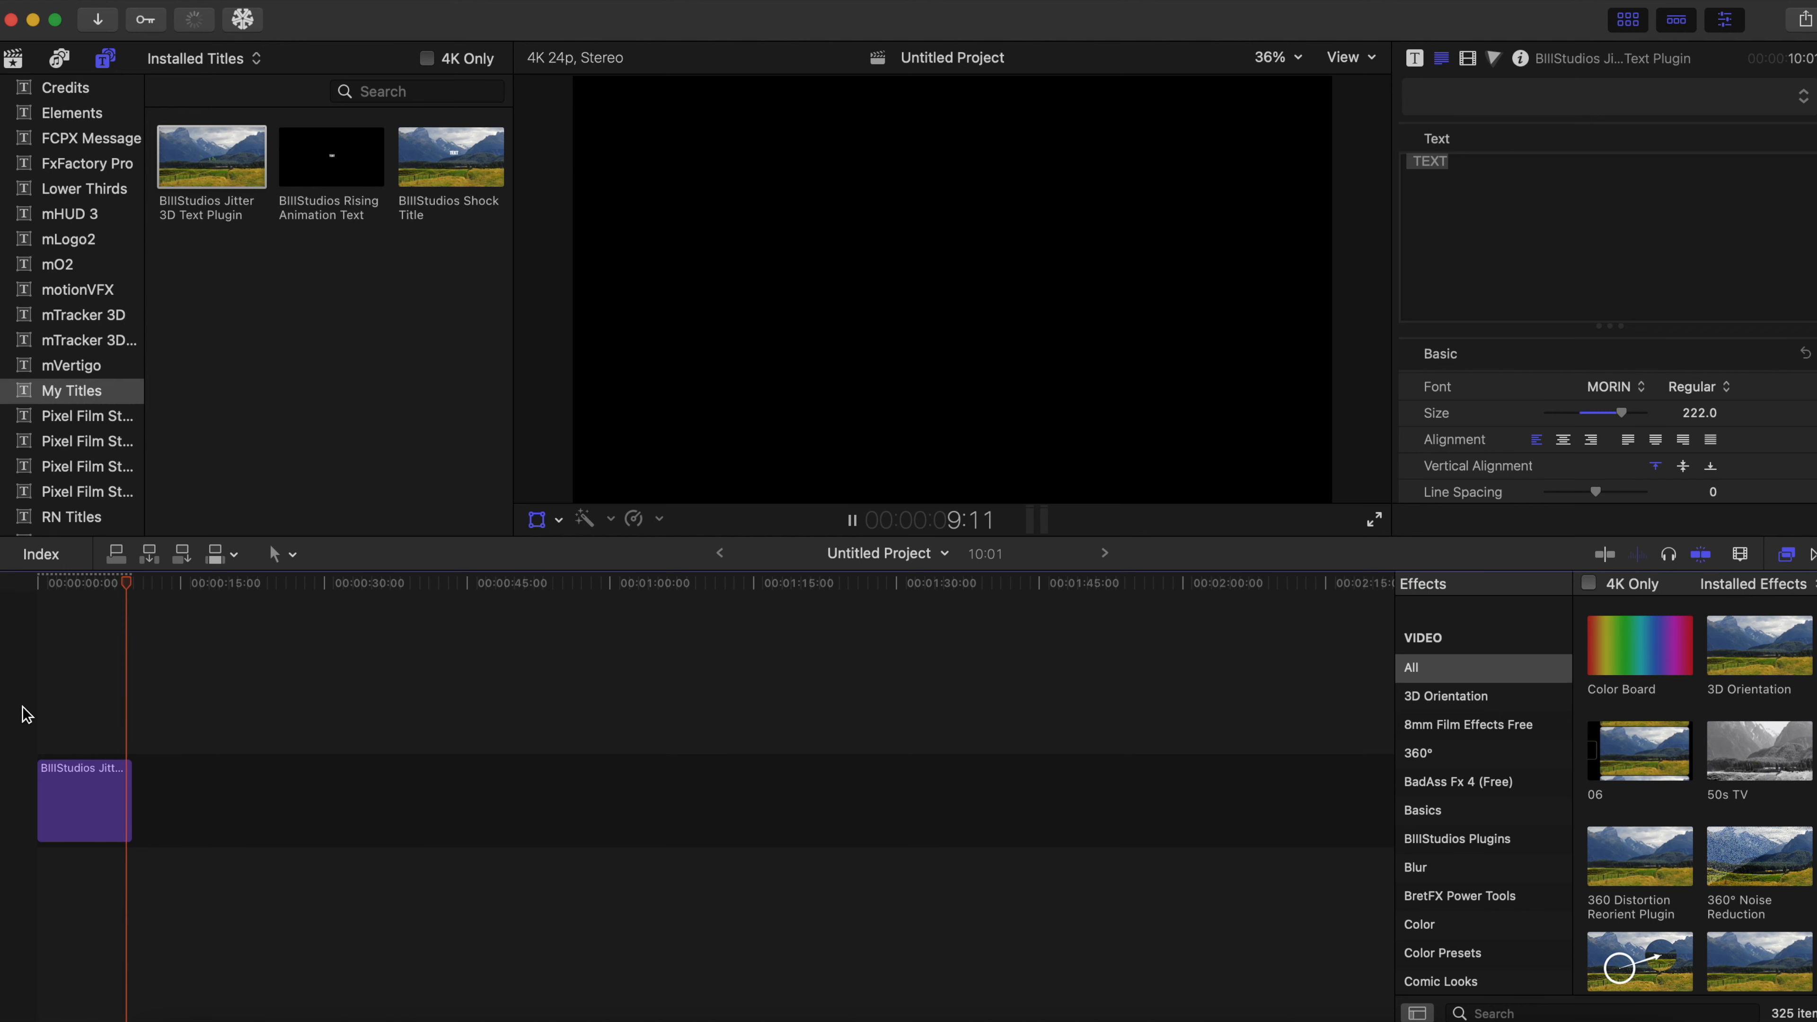
click(22, 707)
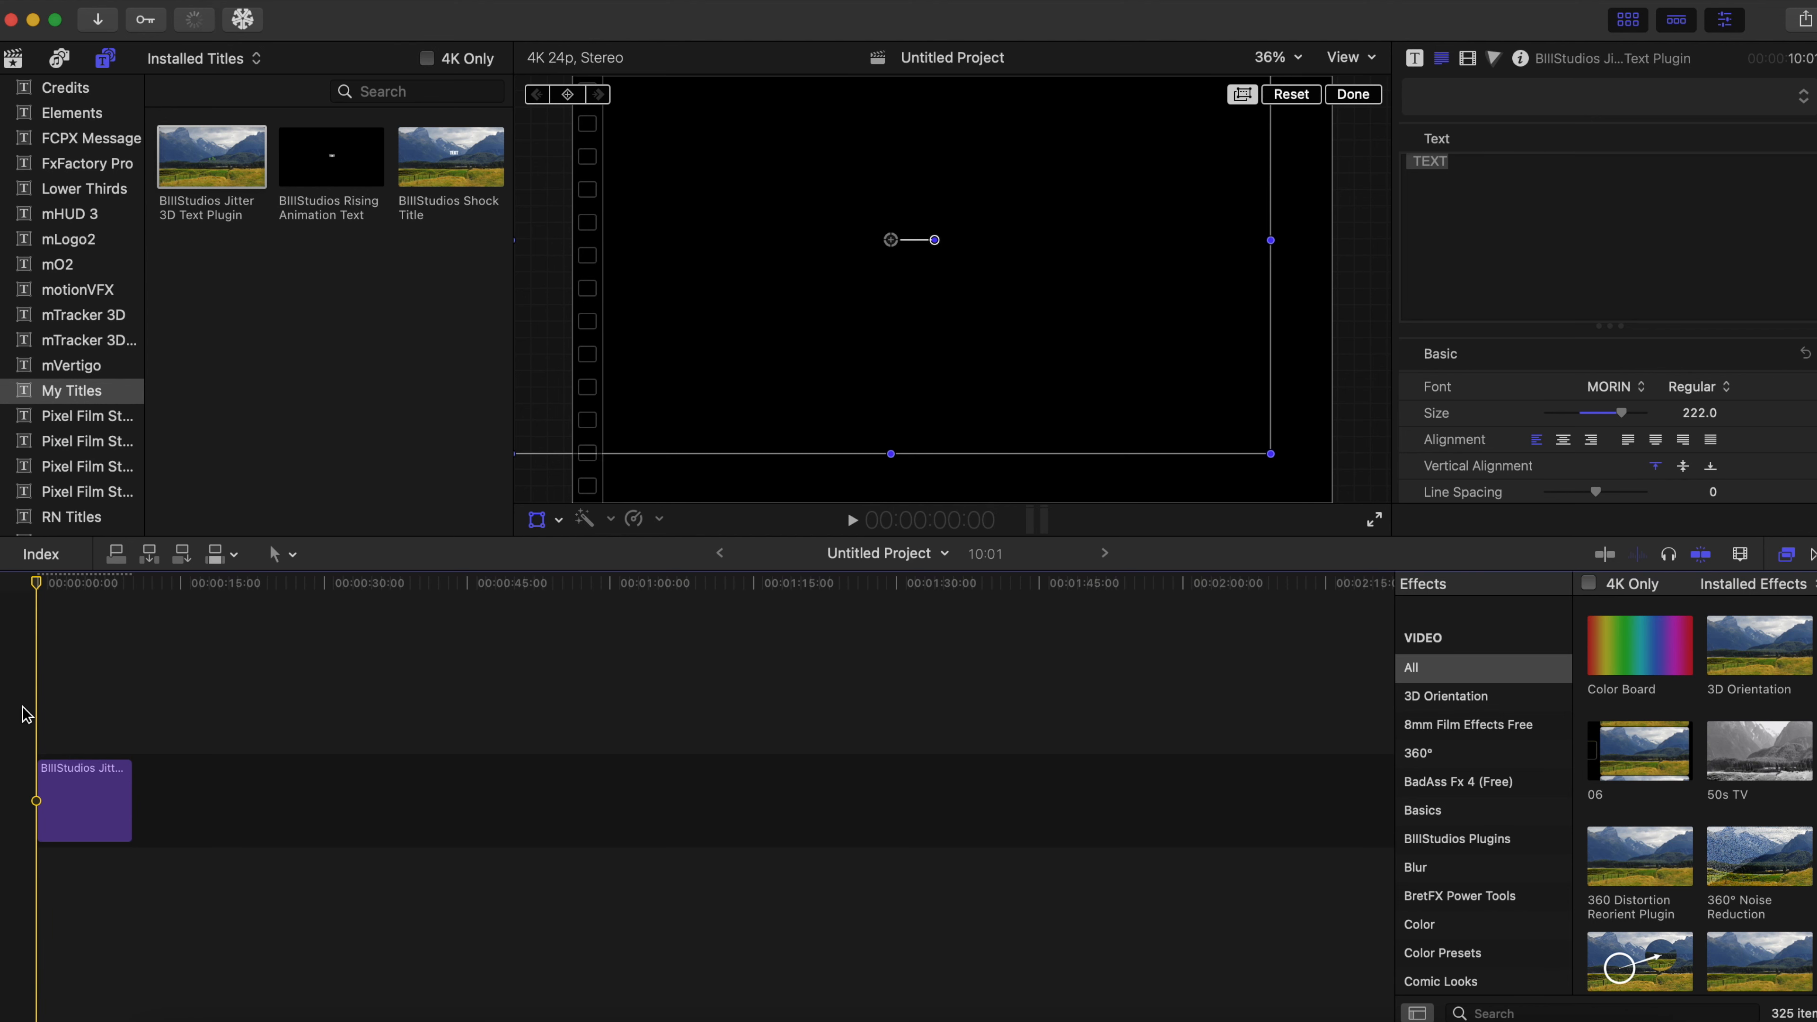
key(space)
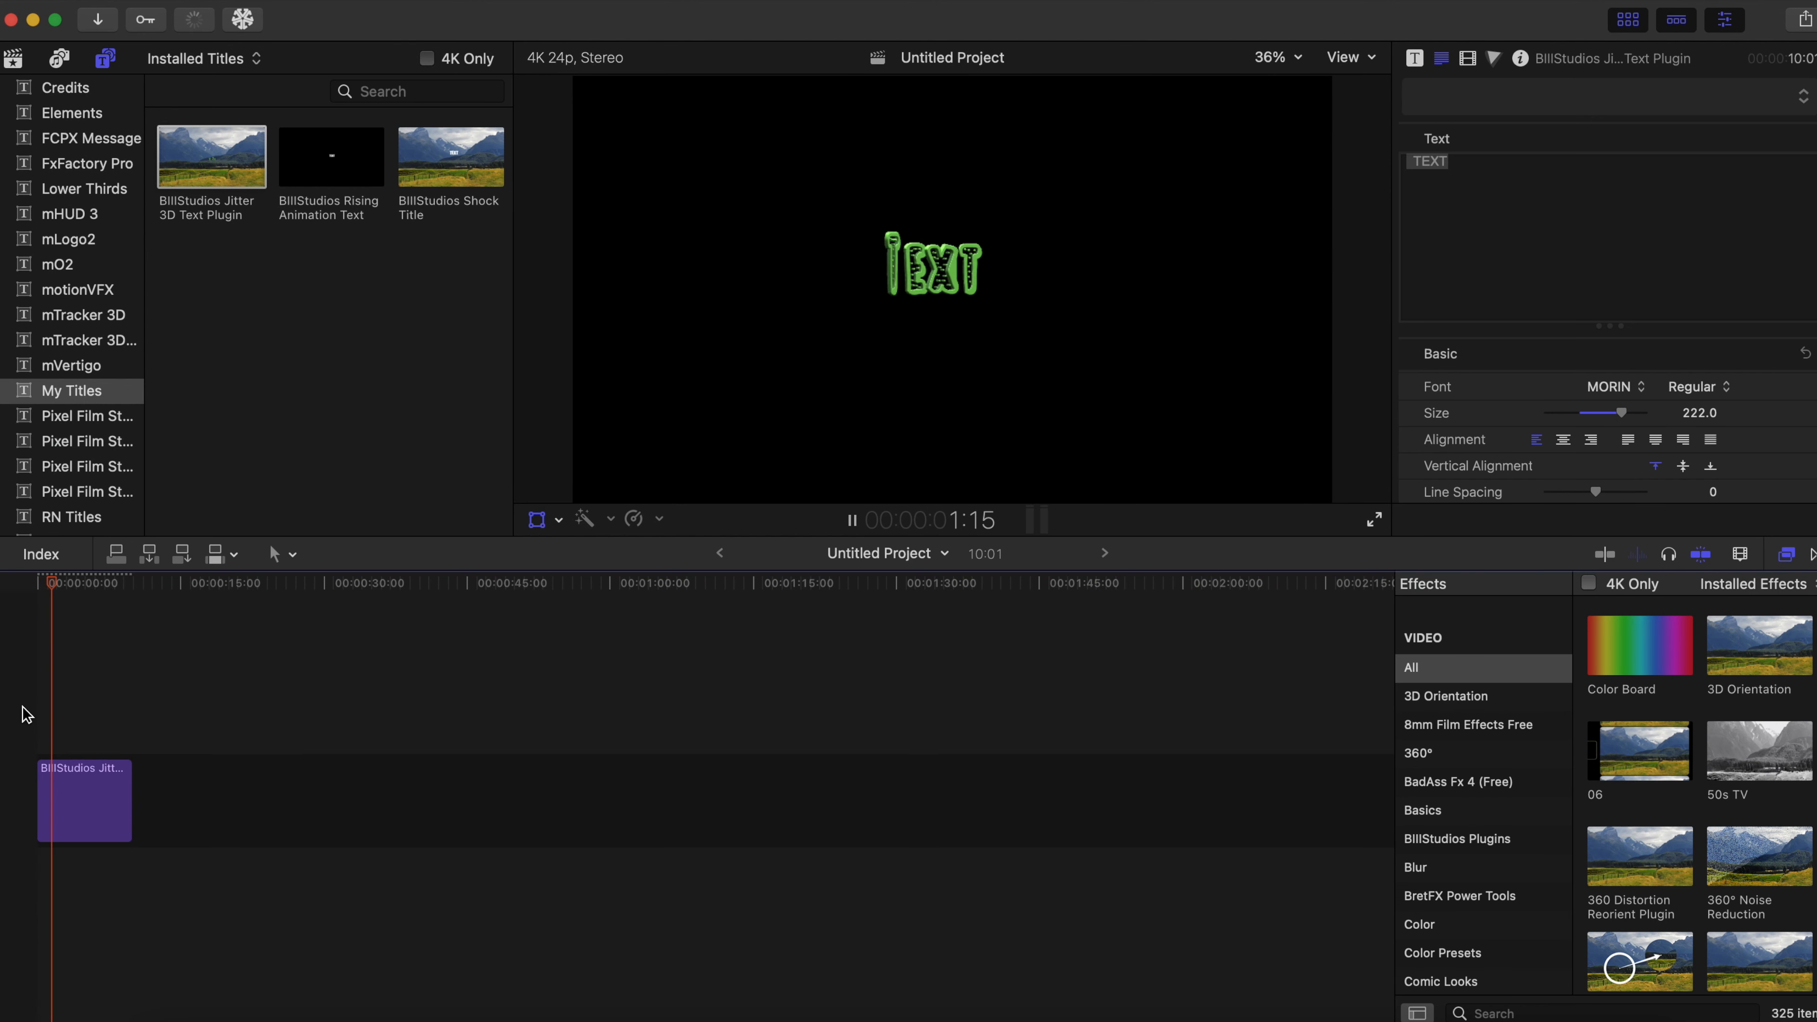
key(space)
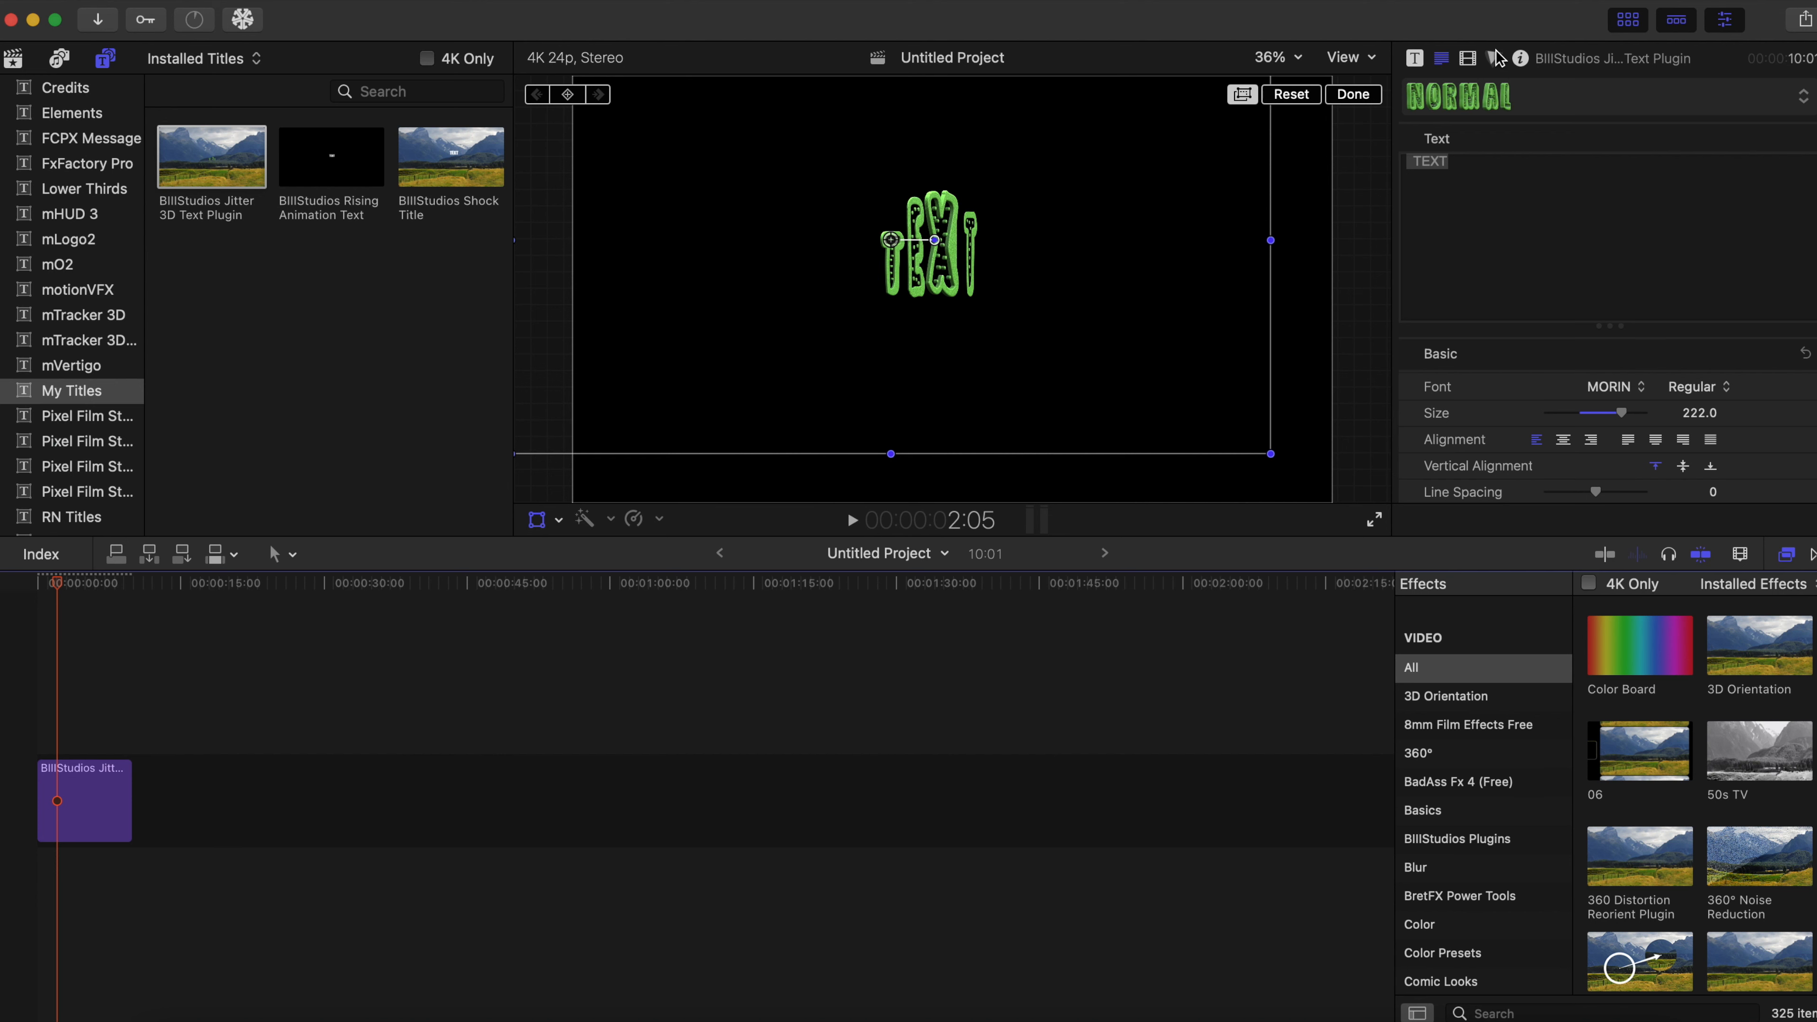
Step: Set the color of the 3D text's plastic material to red and play the title from its start
scroll(1554, 394, down, 15)
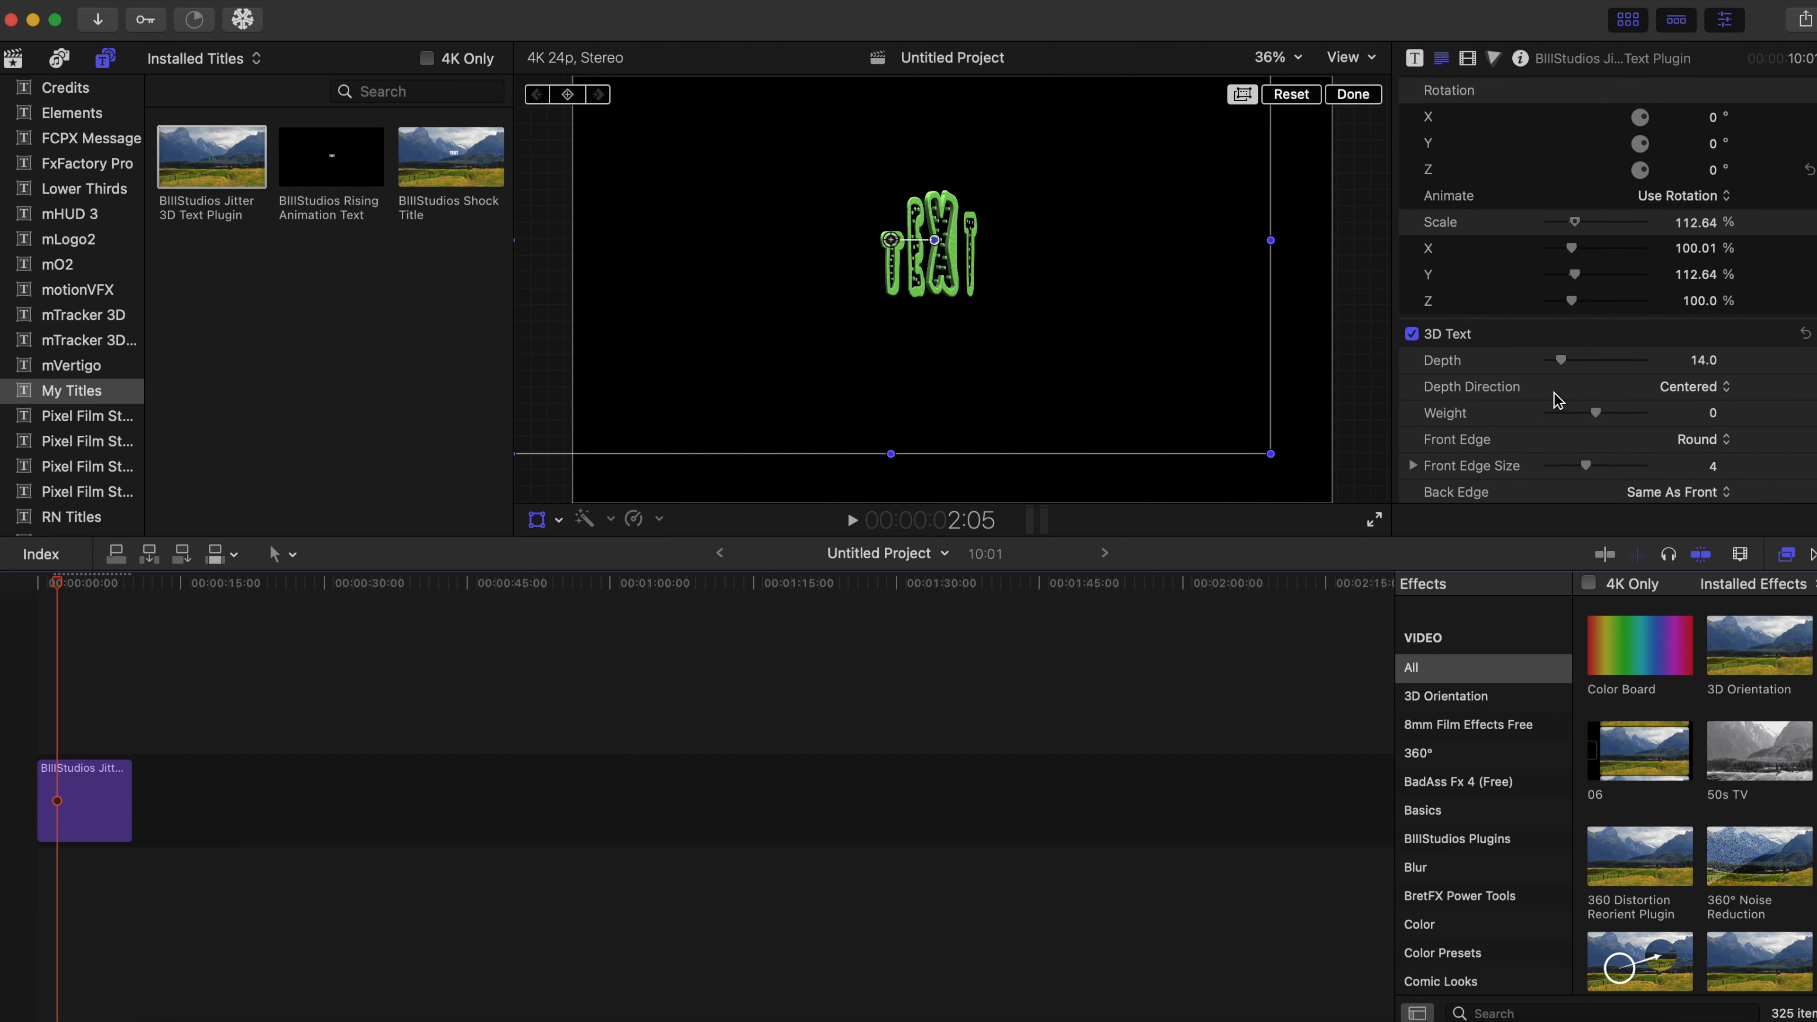
scroll(1554, 400, down, 10)
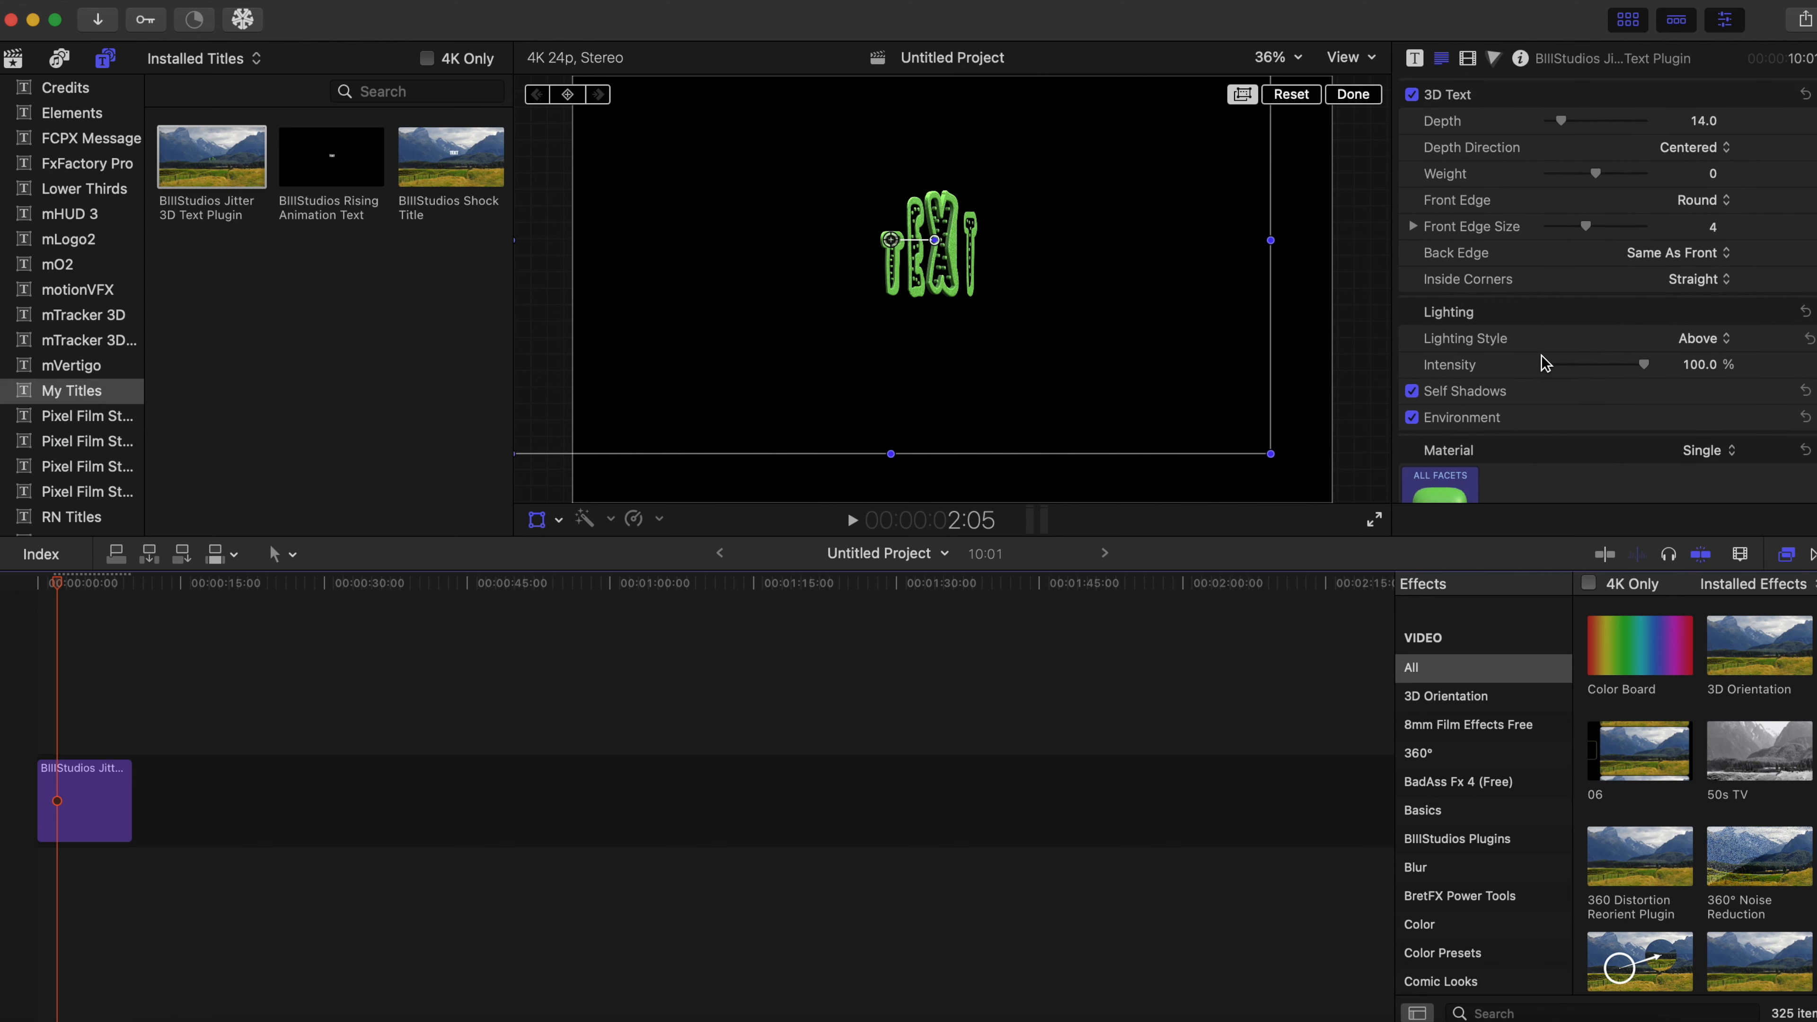
scroll(1544, 363, down, 3)
mouse_move(1445, 324)
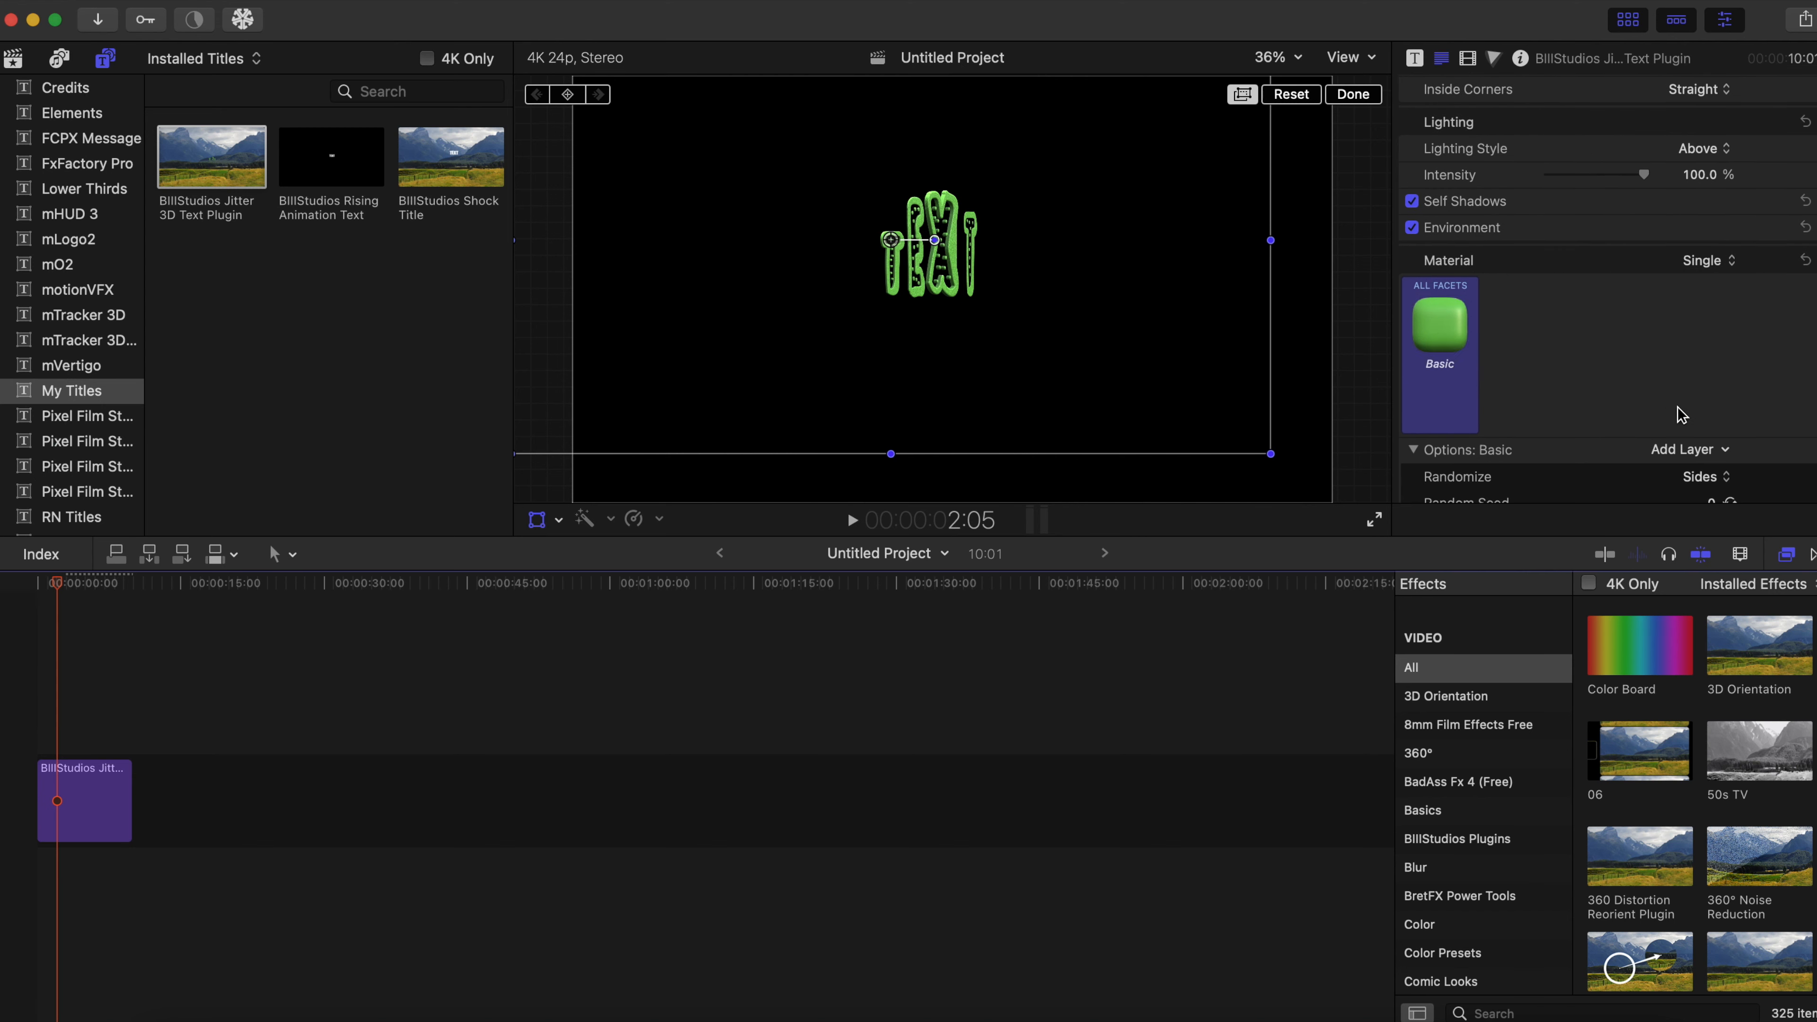
scroll(1681, 415, down, 8)
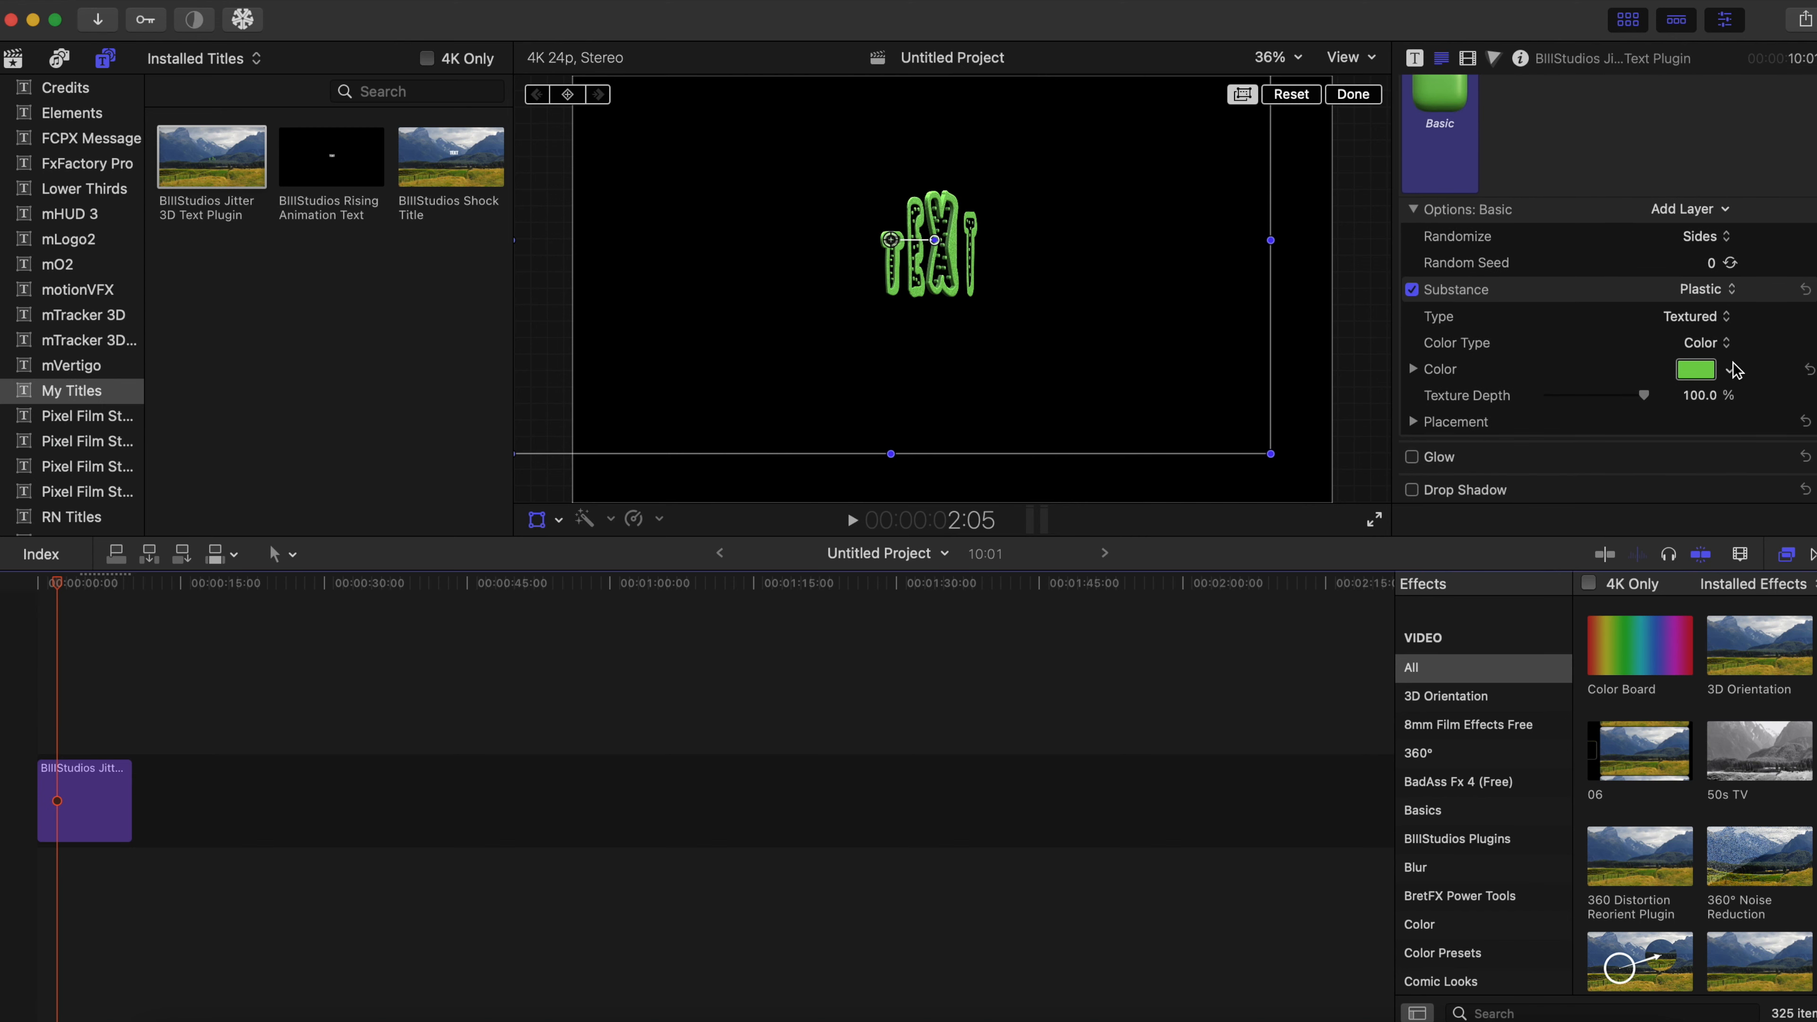
click(1730, 370)
drag(1682, 437, 1692, 396)
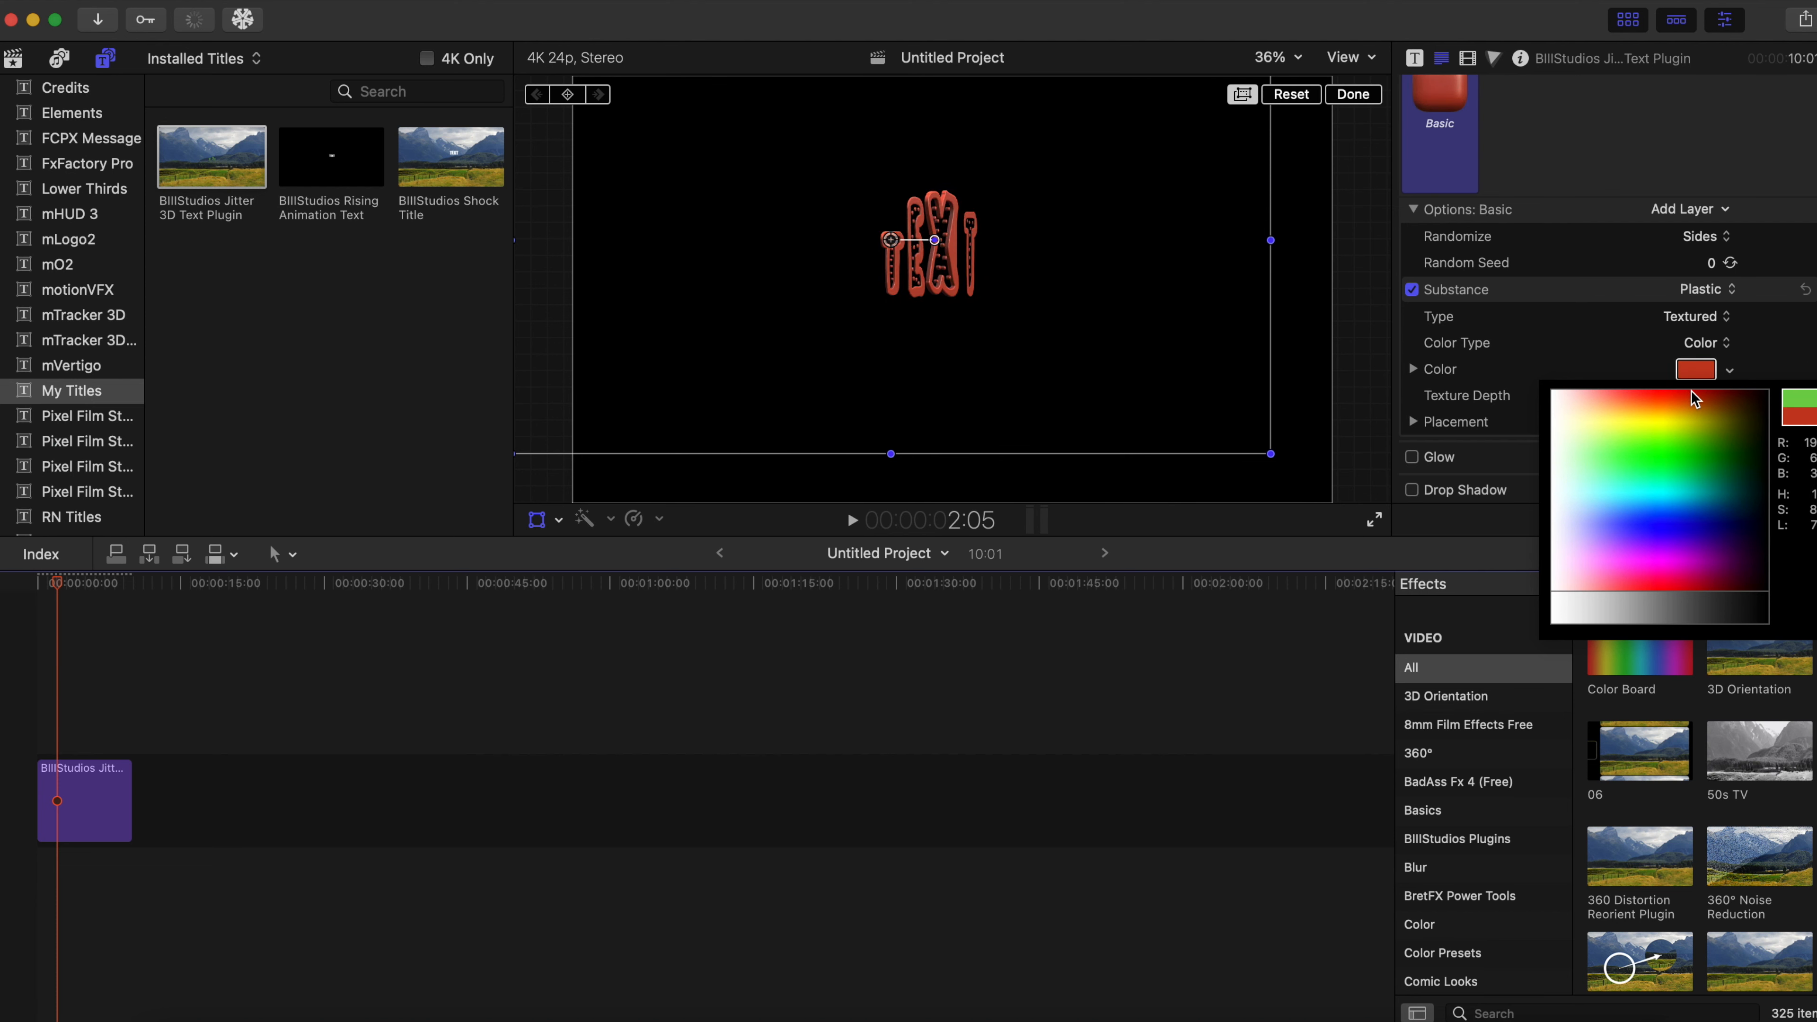
click(1692, 391)
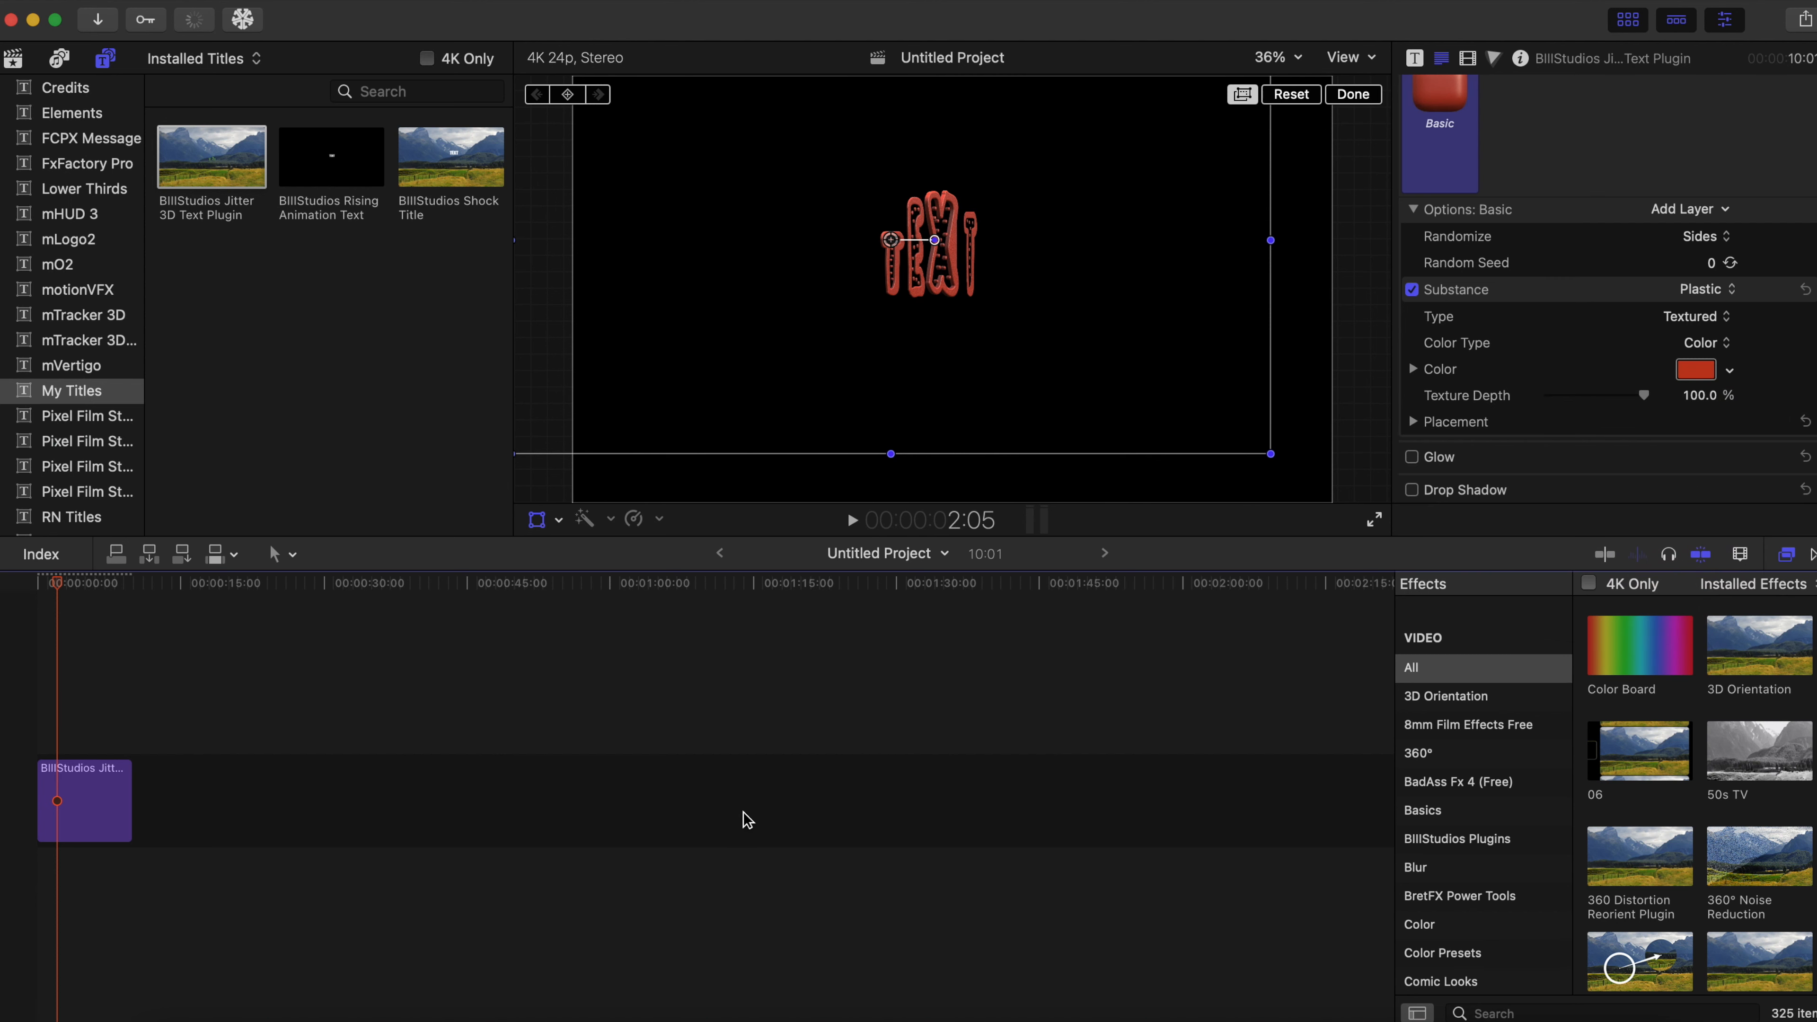
click(37, 622)
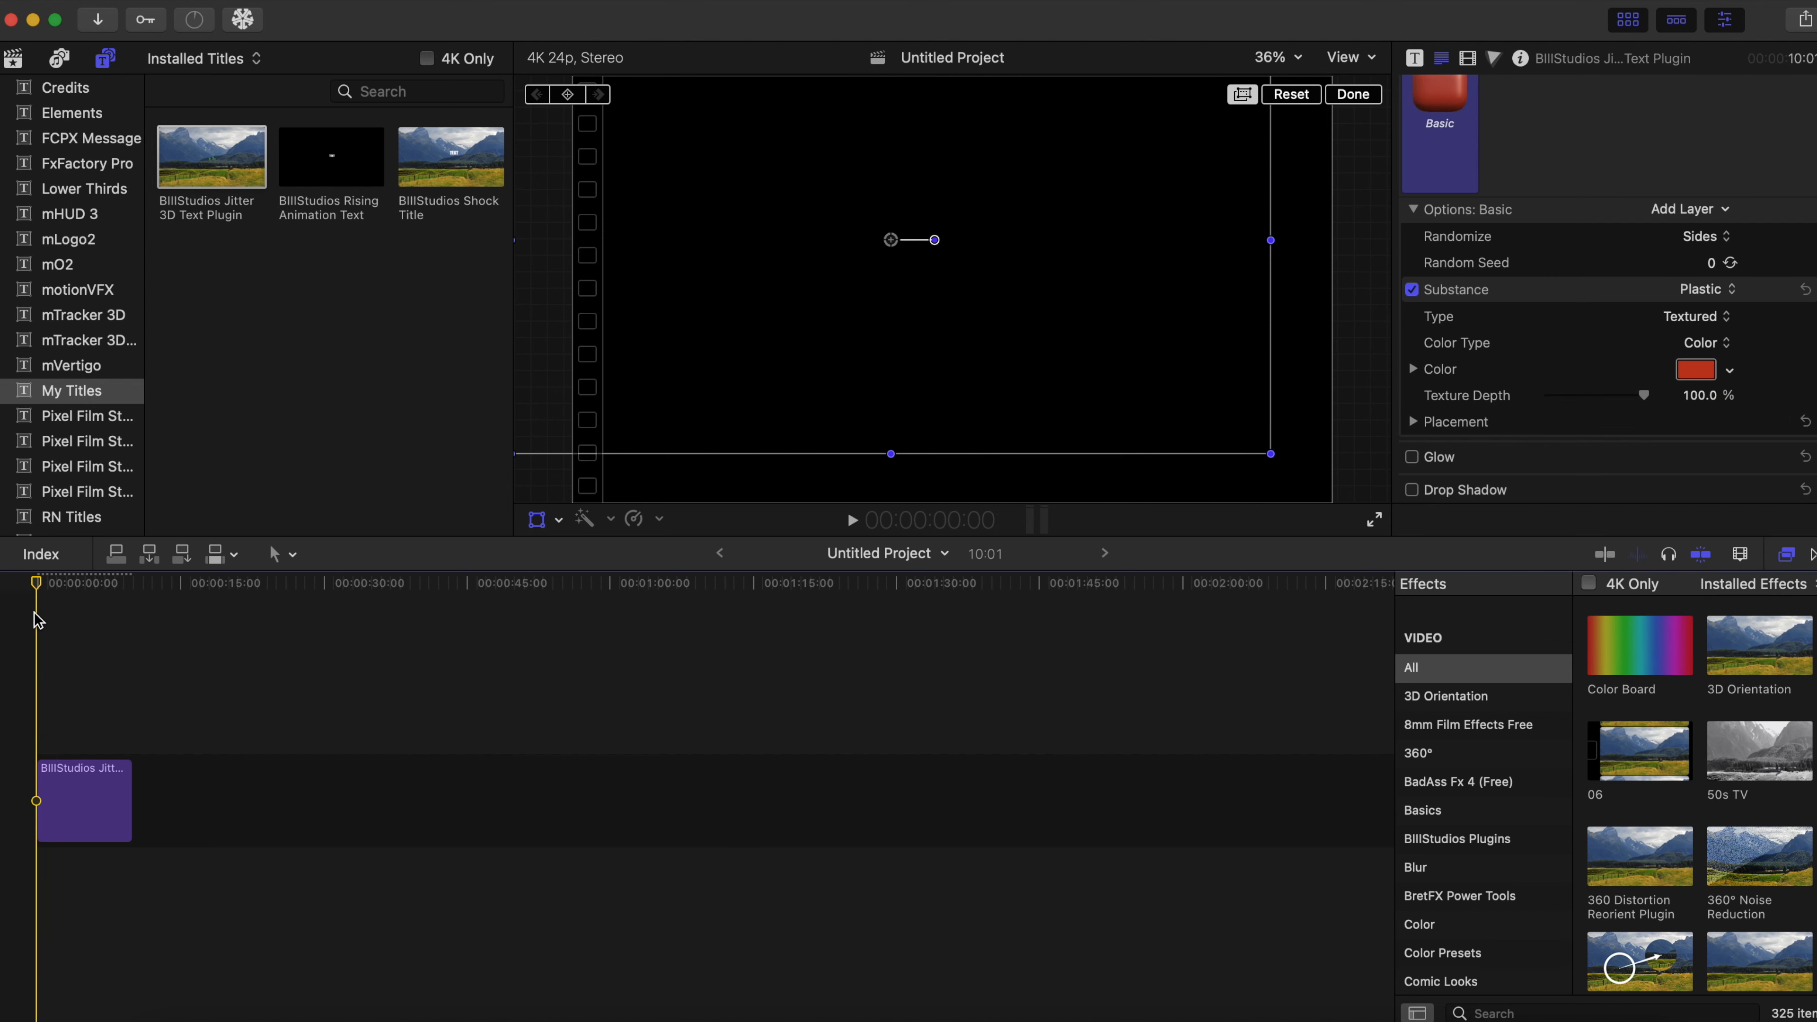
key(space)
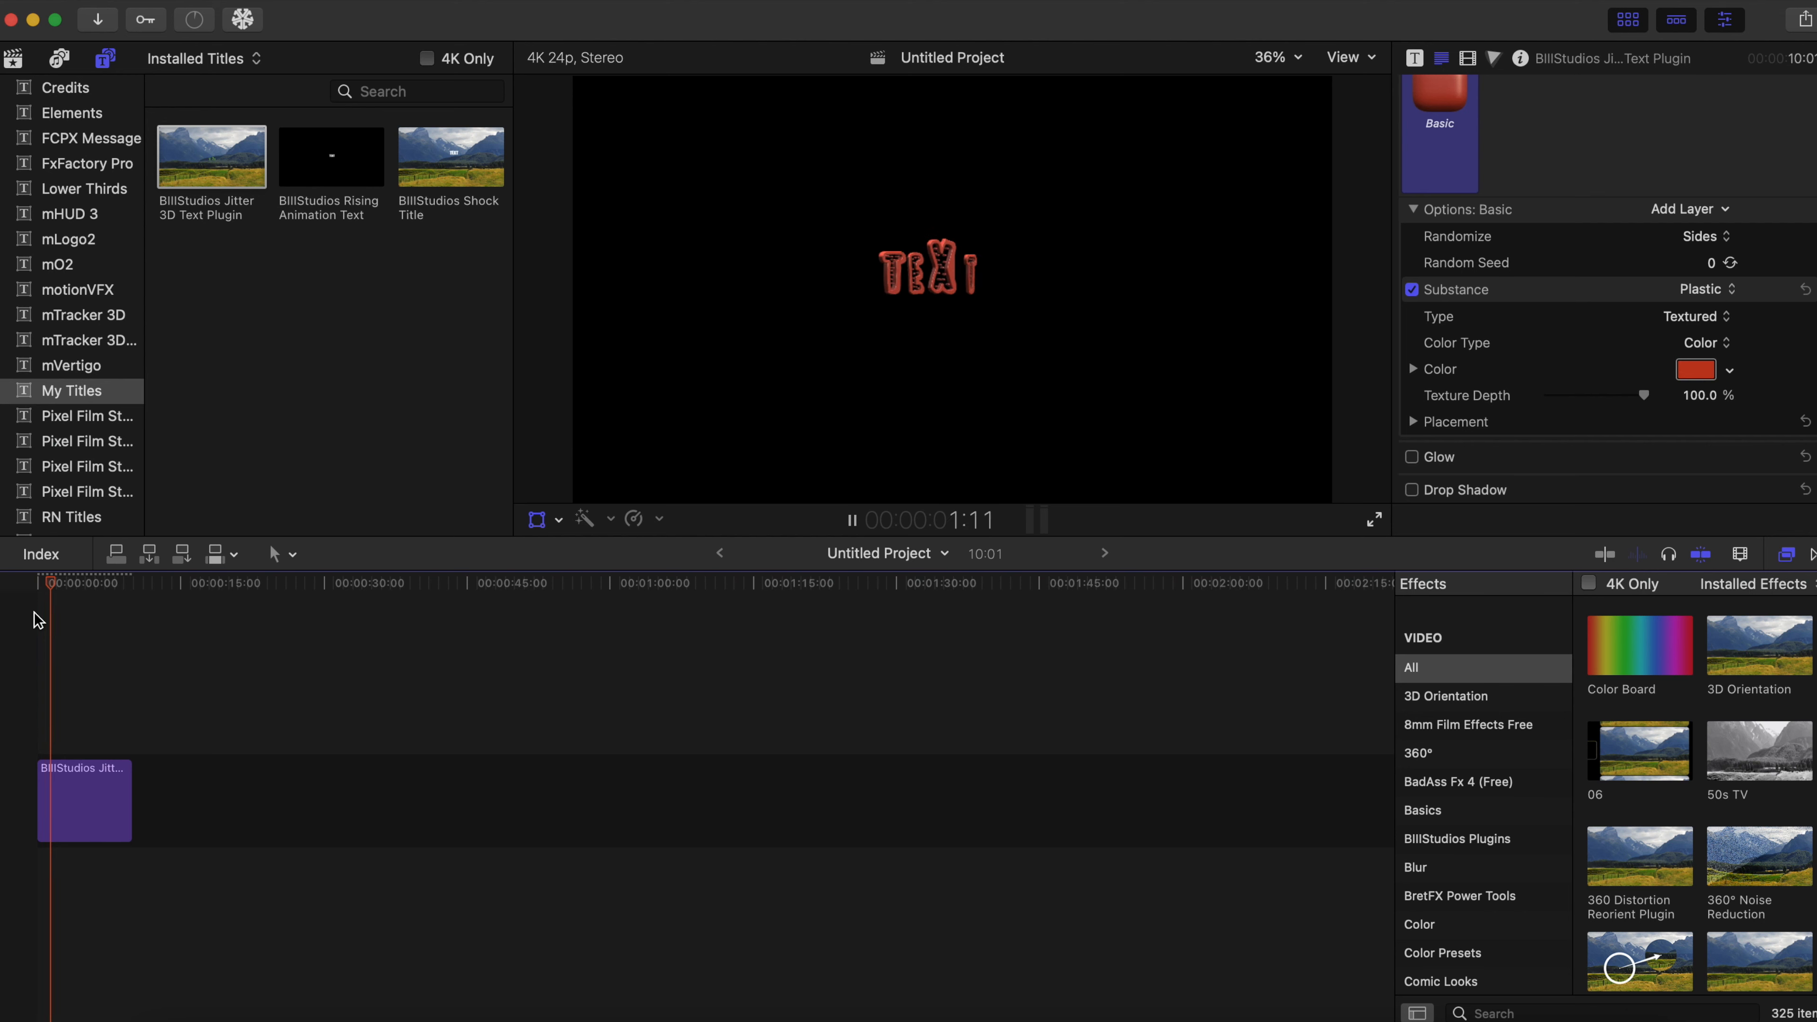